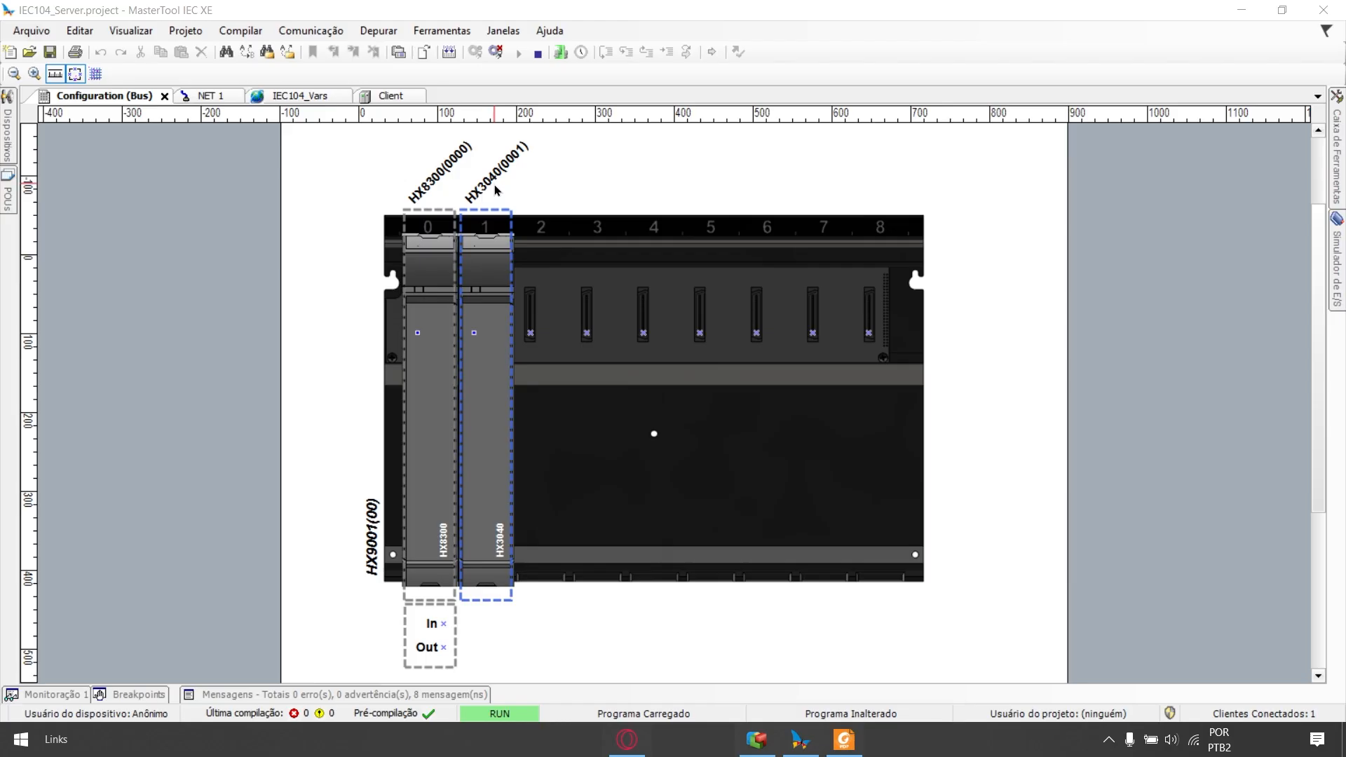
- Review the IEC 104 client's mapping table and the IEC104_Vars variable list in the server project
{"action": "left_click", "coordinate": [391, 98]}
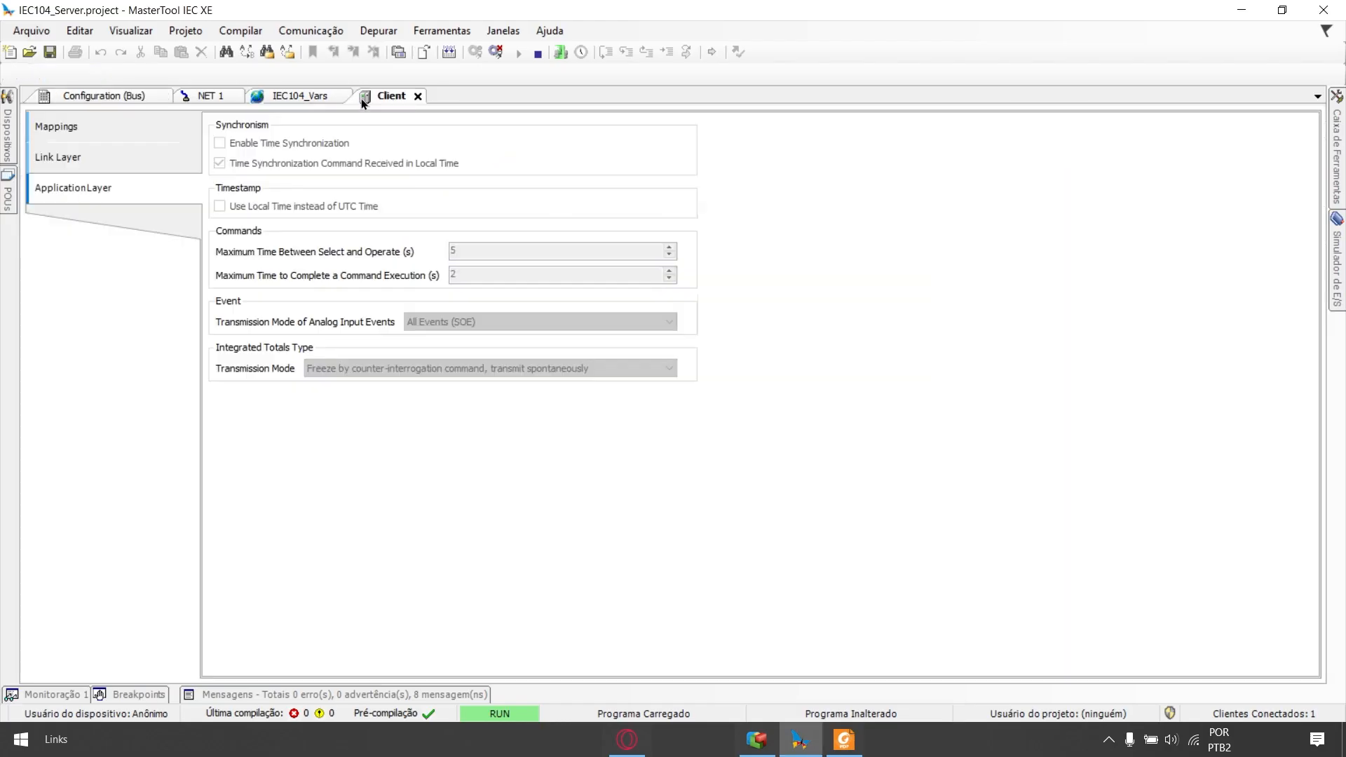
{"action": "left_click", "coordinate": [180, 126]}
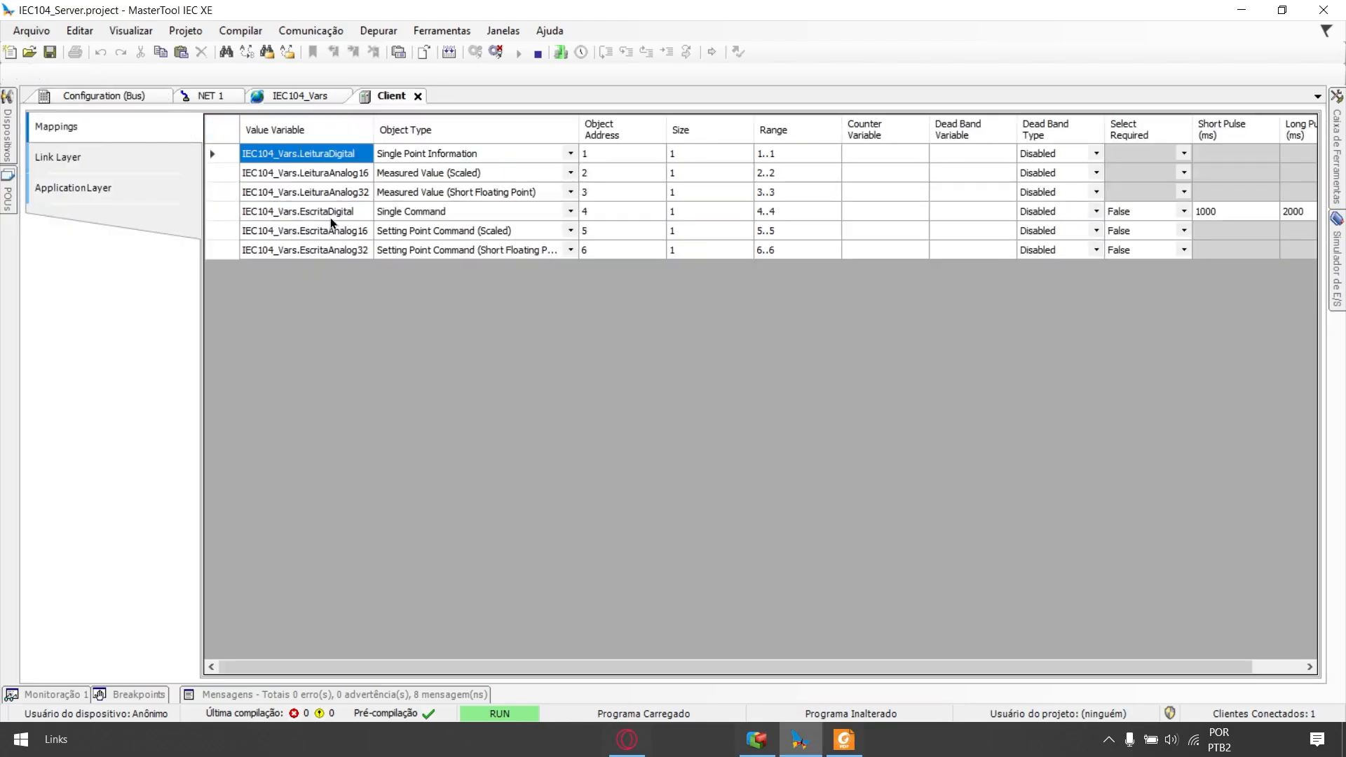
{"action": "left_click", "coordinate": [312, 94]}
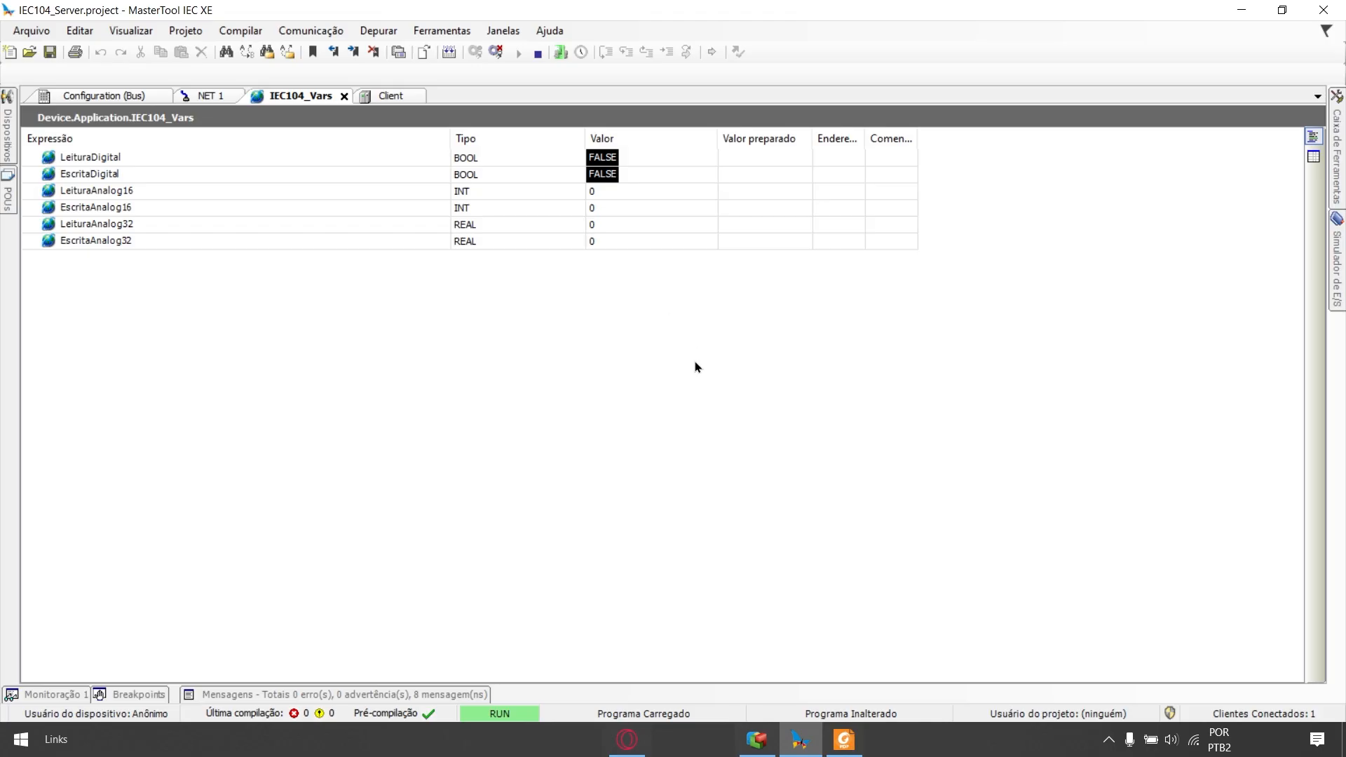
- Switch to Elipse E3 Studio with the IEC104 domain and bring its window onto the screen
{"action": "left_click", "coordinate": [772, 752]}
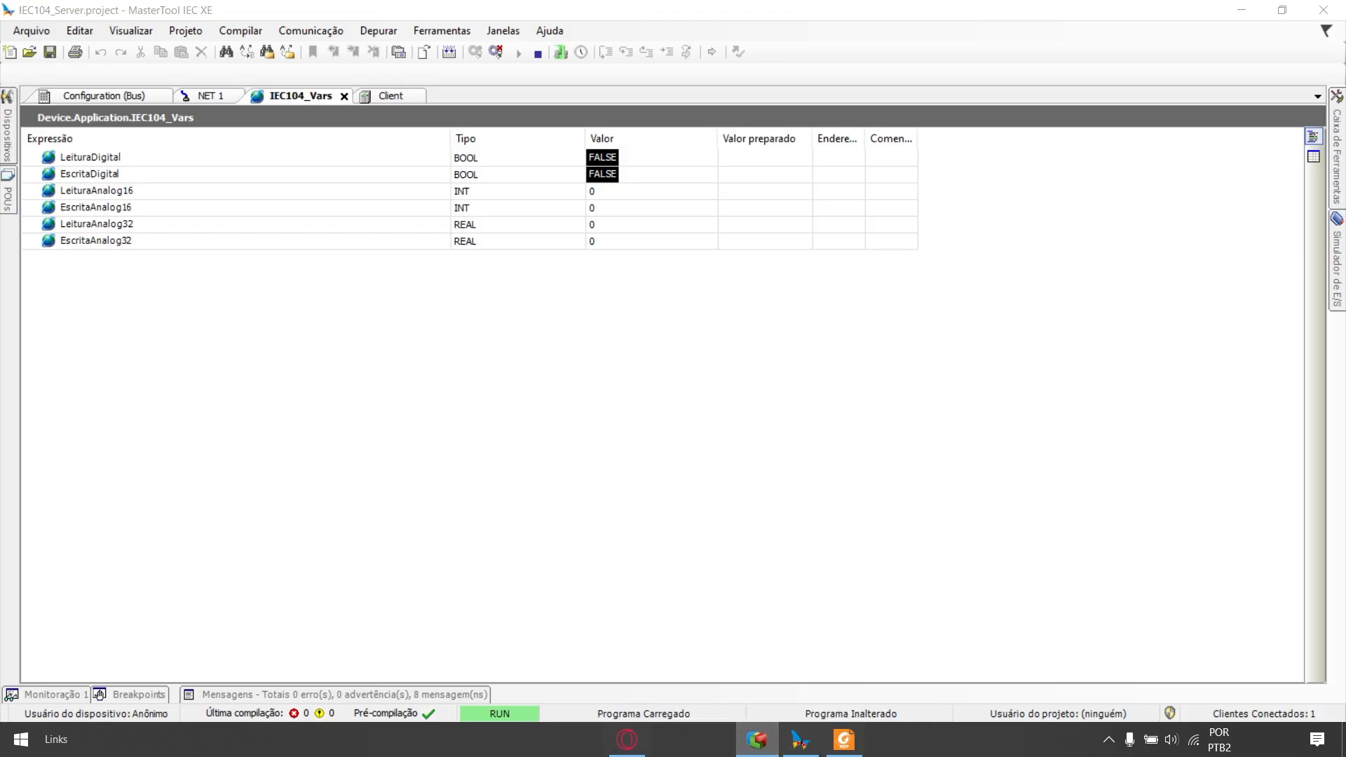
{"action": "left_click_drag", "start_coordinate": [1345, 302], "coordinate": [594, 5]}
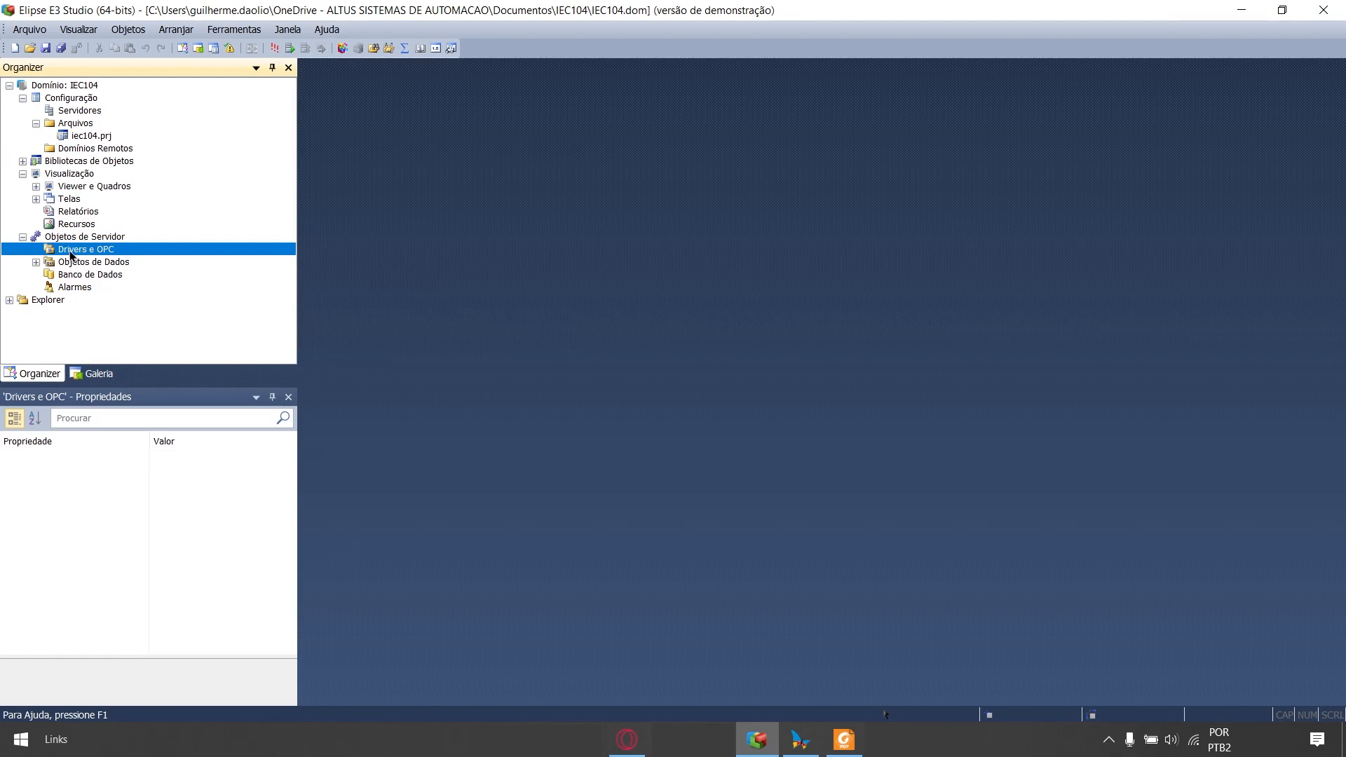
- Switch to the browser and filter the Elipse downloads page by the product Drivers
{"action": "left_click", "coordinate": [627, 740]}
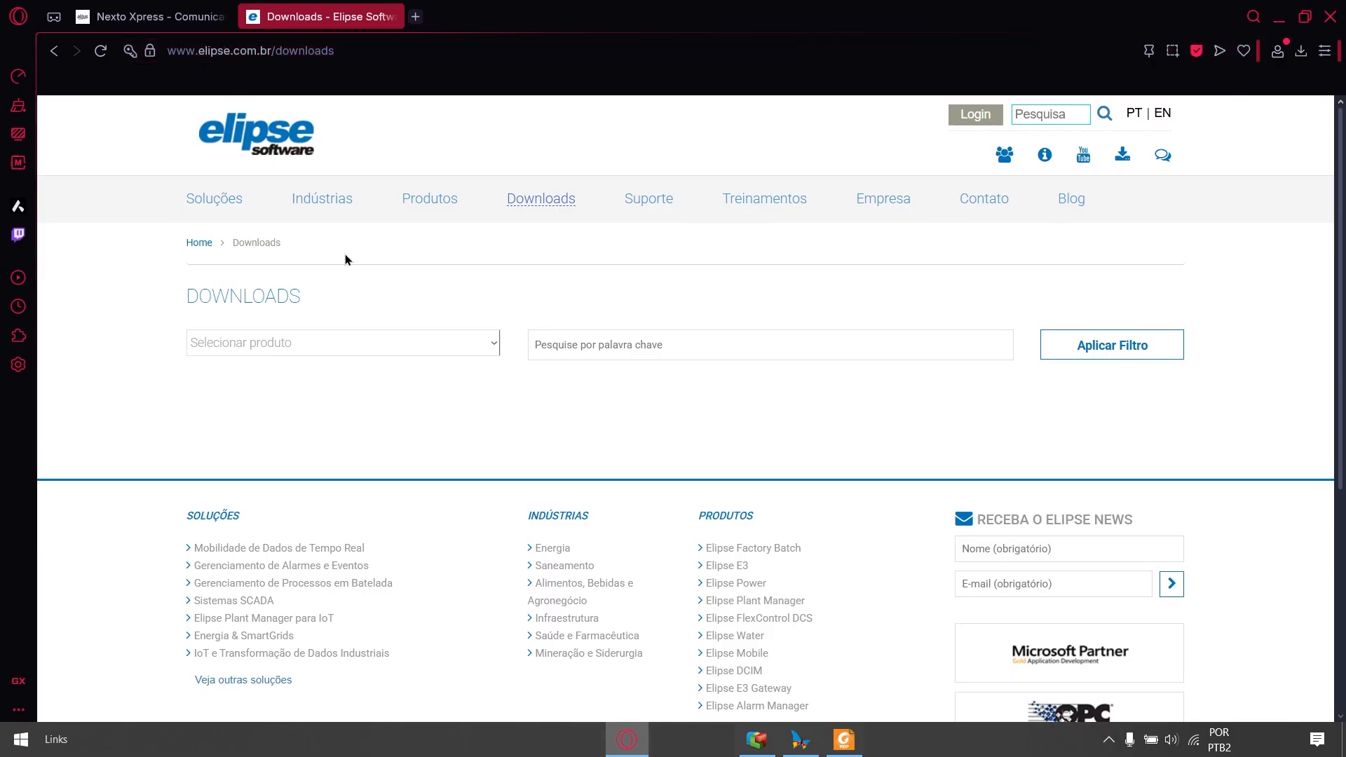
{"action": "left_click", "coordinate": [494, 343]}
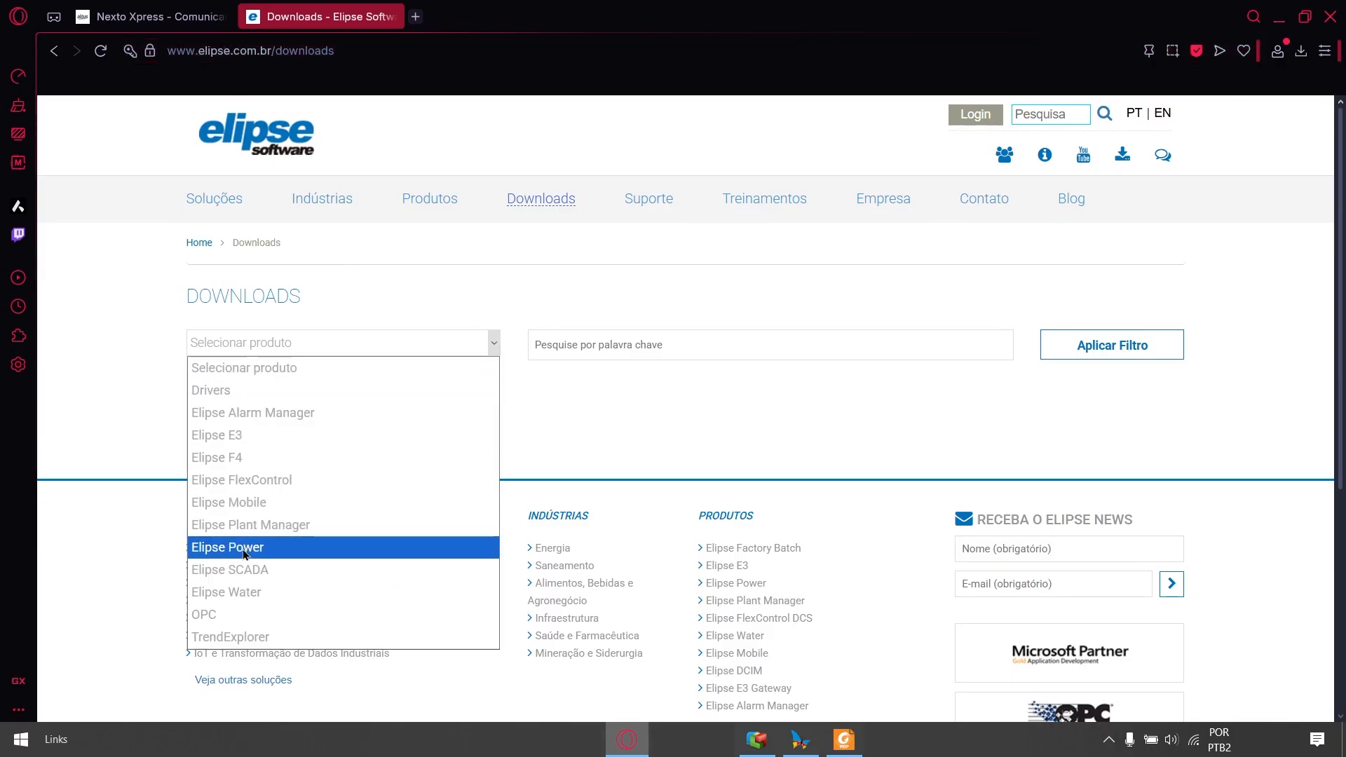
{"action": "left_click", "coordinate": [214, 391]}
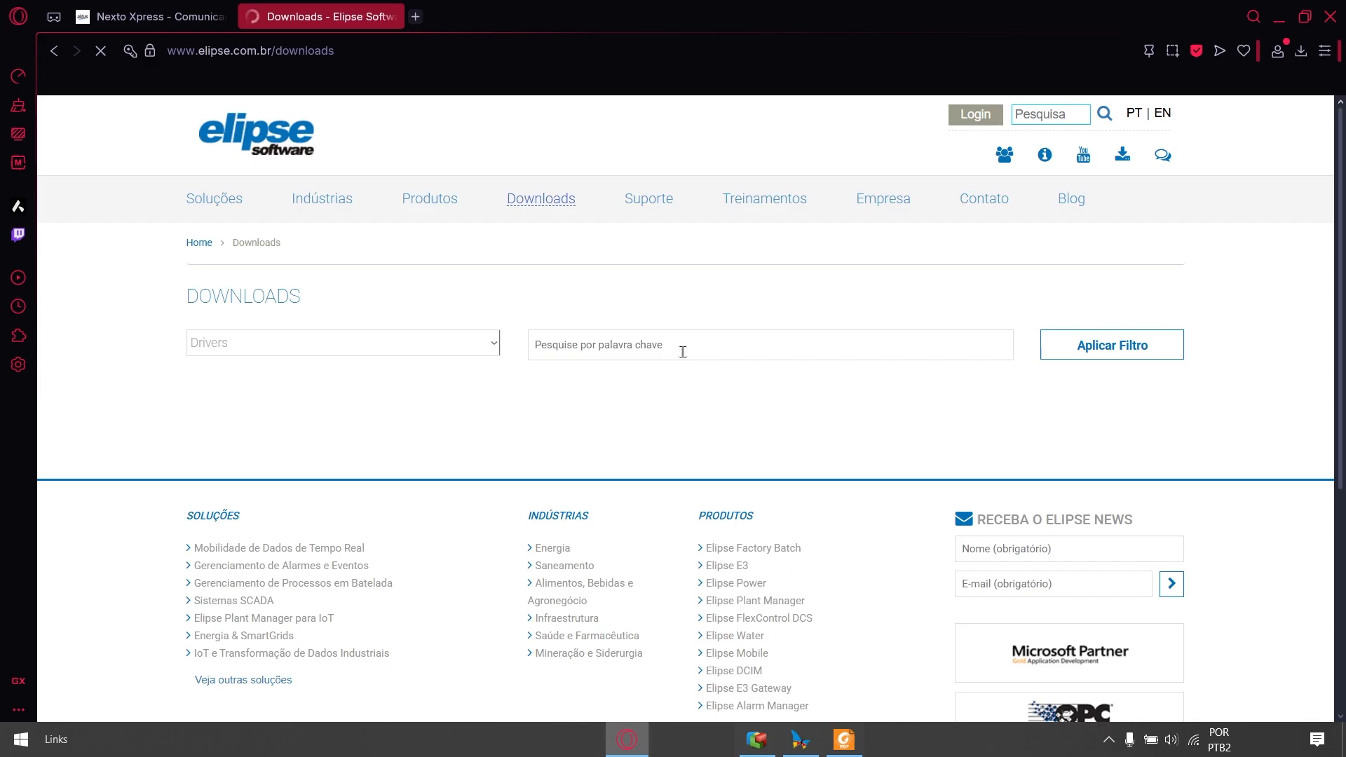
- Locate the Driver IEC 870-5-104 (Master,Slave) entry and its download link in the driver list
{"action": "scroll", "coordinate": [631, 329], "scroll_direction": "down", "scroll_amount": 15}
{"action": "scroll", "coordinate": [565, 294], "scroll_direction": "down", "scroll_amount": 8}
{"action": "scroll", "coordinate": [551, 273], "scroll_direction": "down", "scroll_amount": 8}
{"action": "scroll", "coordinate": [496, 322], "scroll_direction": "down", "scroll_amount": 9}
{"action": "scroll", "coordinate": [494, 313], "scroll_direction": "down", "scroll_amount": 20}
{"action": "scroll", "coordinate": [493, 314], "scroll_direction": "down", "scroll_amount": 20}
{"action": "scroll", "coordinate": [519, 318], "scroll_direction": "down", "scroll_amount": 20}
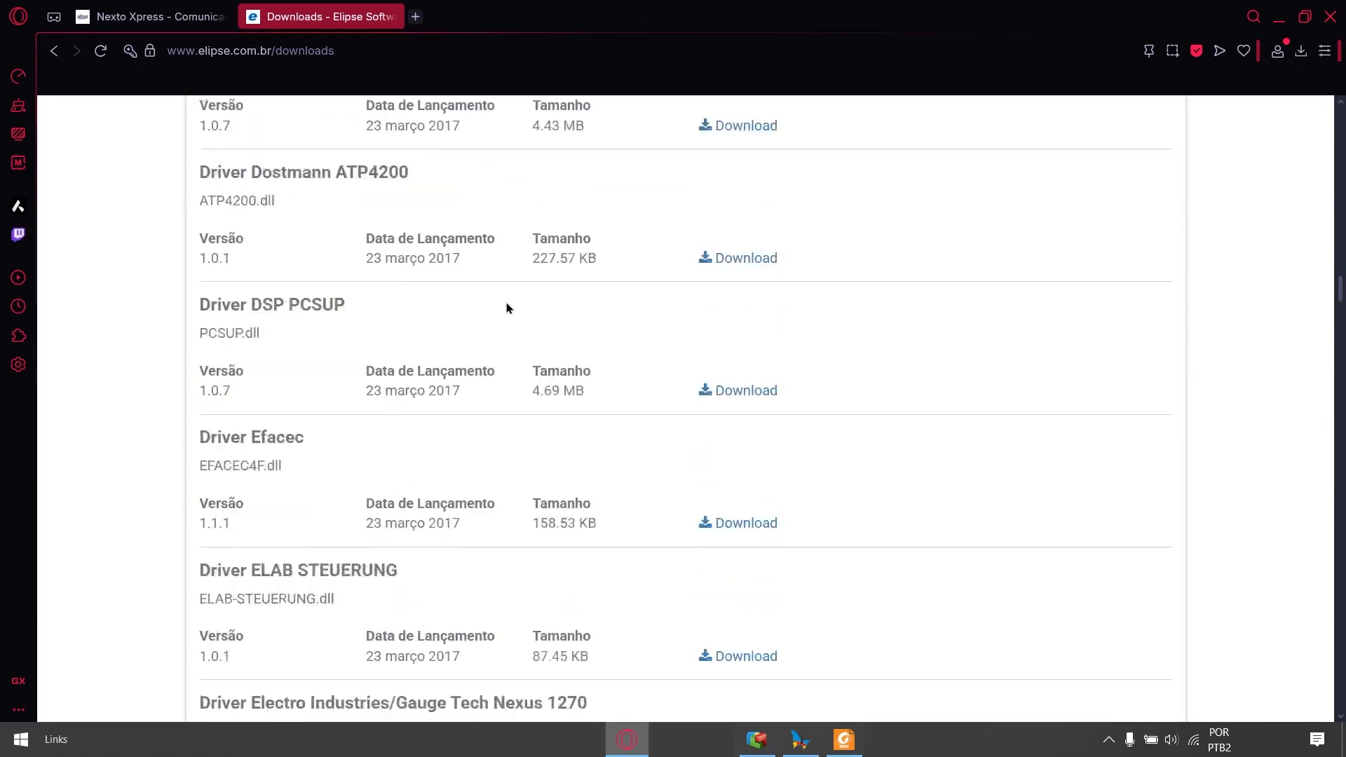
{"action": "scroll", "coordinate": [510, 309], "scroll_direction": "down", "scroll_amount": 20}
{"action": "scroll", "coordinate": [509, 304], "scroll_direction": "down", "scroll_amount": 20}
{"action": "scroll", "coordinate": [519, 267], "scroll_direction": "down", "scroll_amount": 20}
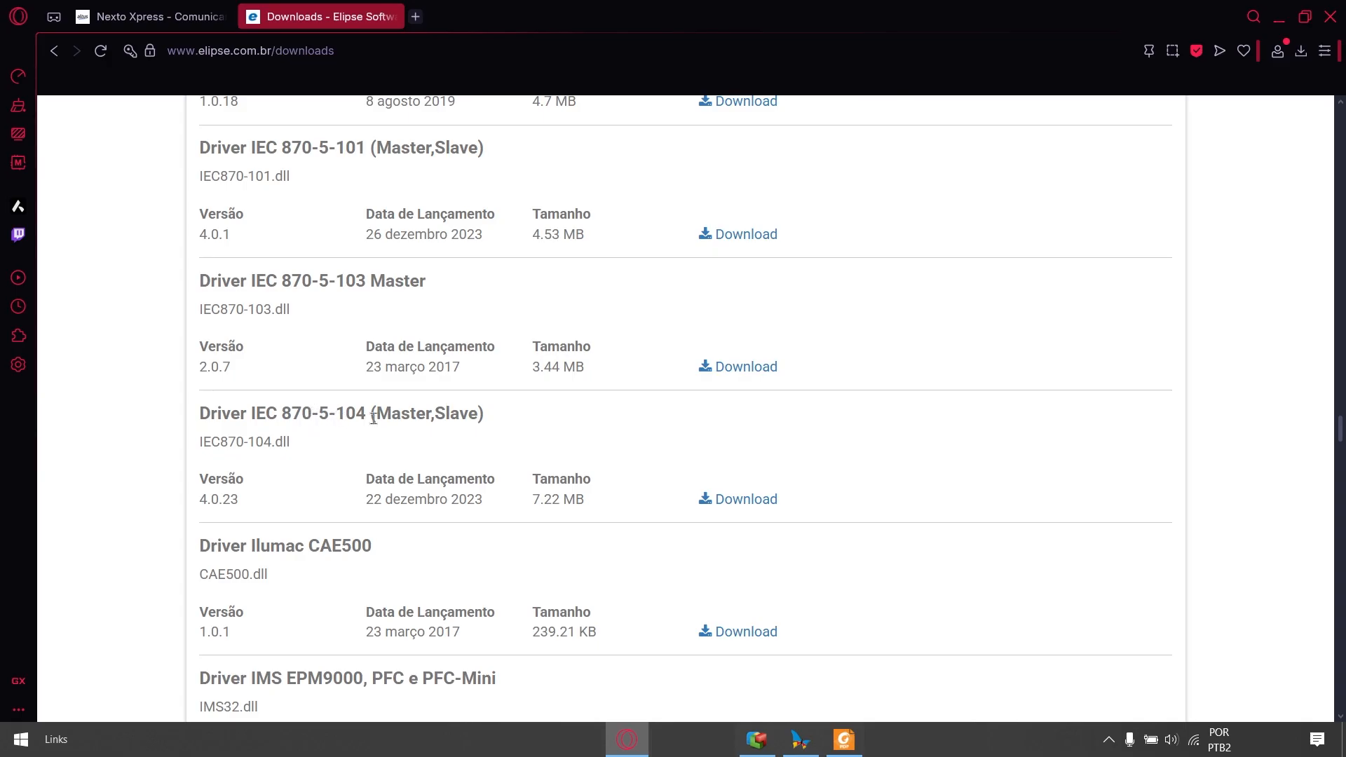
{"action": "double_click", "coordinate": [404, 414]}
{"action": "left_click_drag", "start_coordinate": [444, 414], "coordinate": [478, 414]}
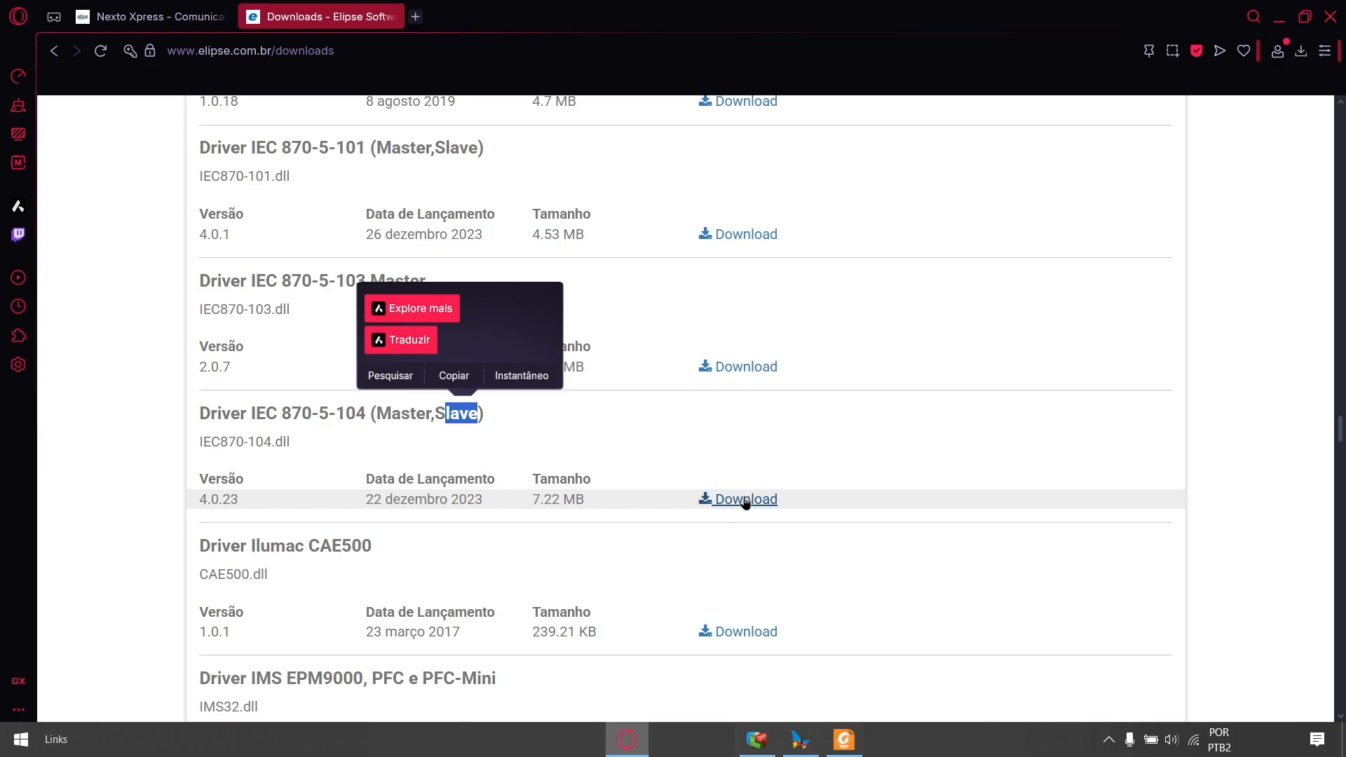
- Return to Elipse E3 Studio and insert a communication driver in iec104.prj under Drivers e OPC
{"action": "left_click", "coordinate": [1278, 17]}
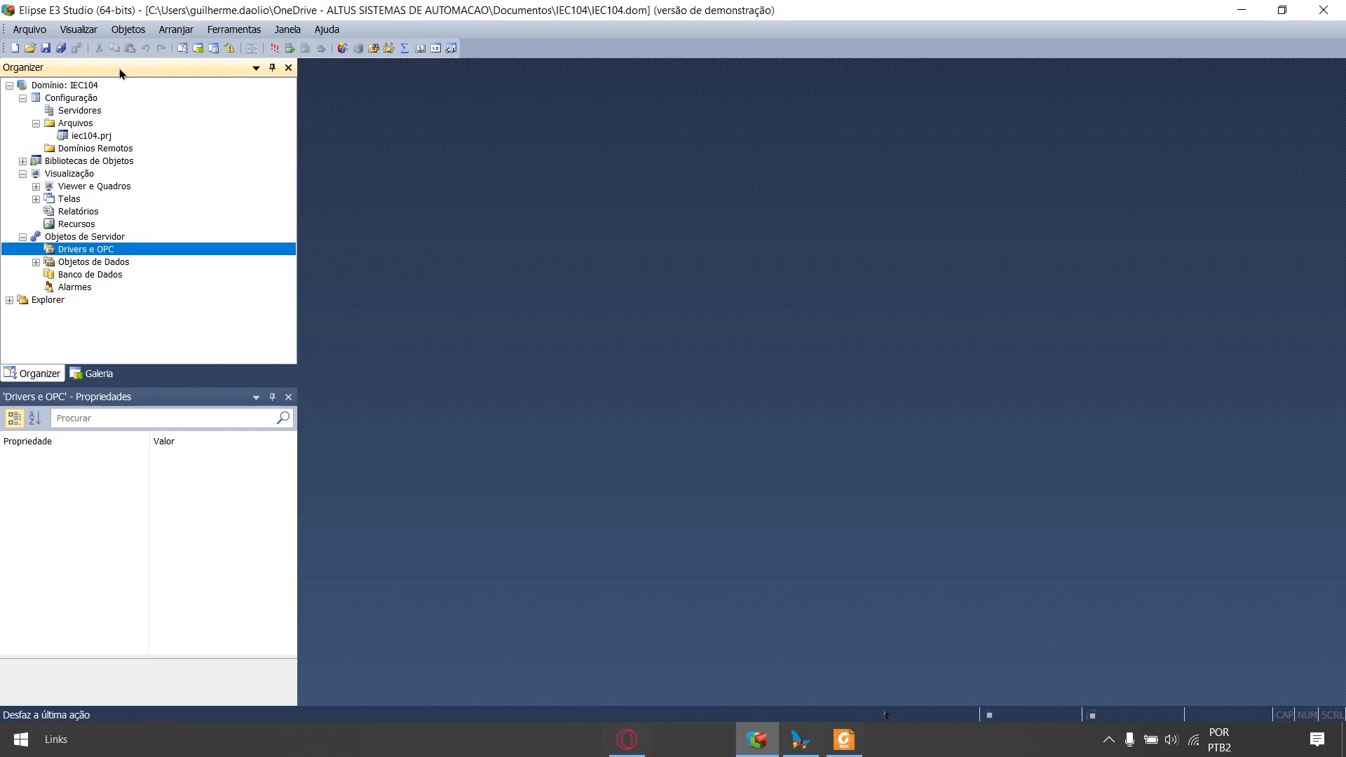
{"action": "right_click", "coordinate": [75, 254]}
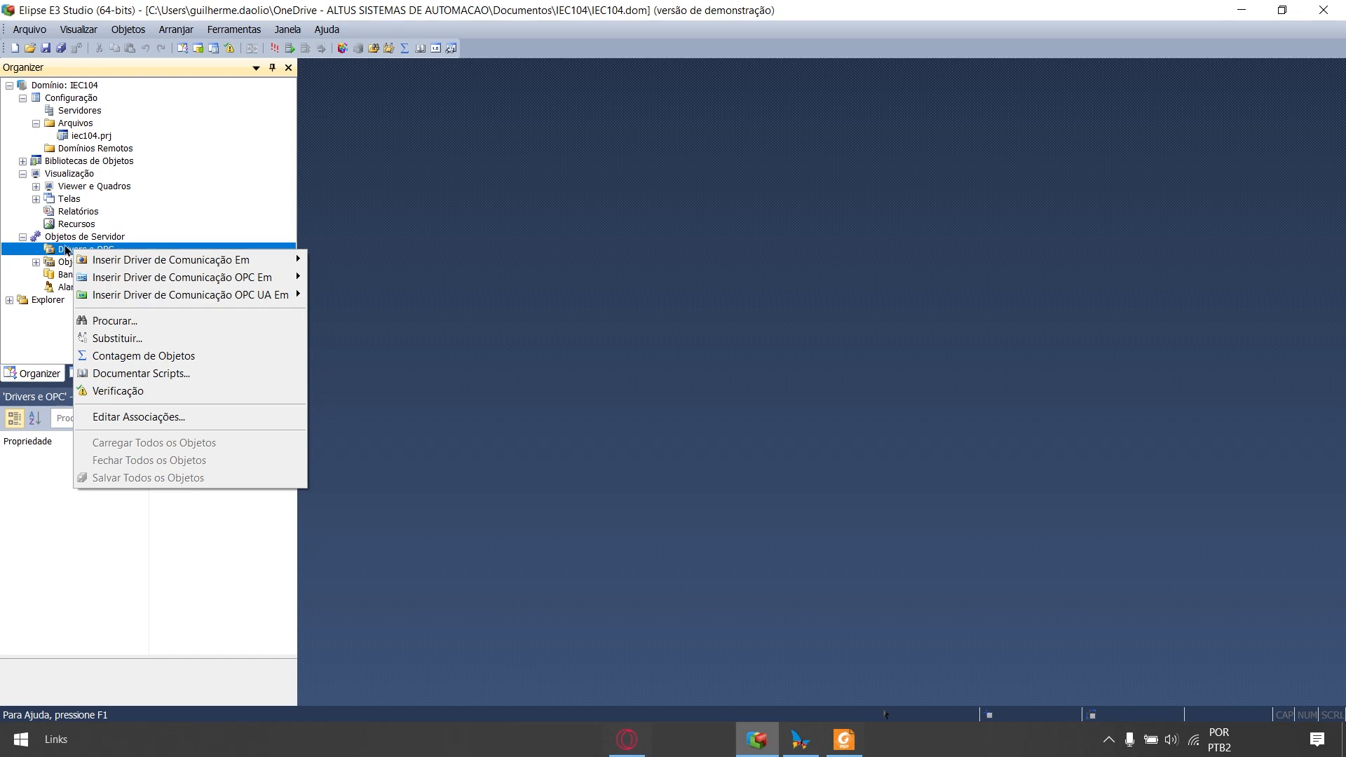
{"action": "mouse_move", "coordinate": [169, 260]}
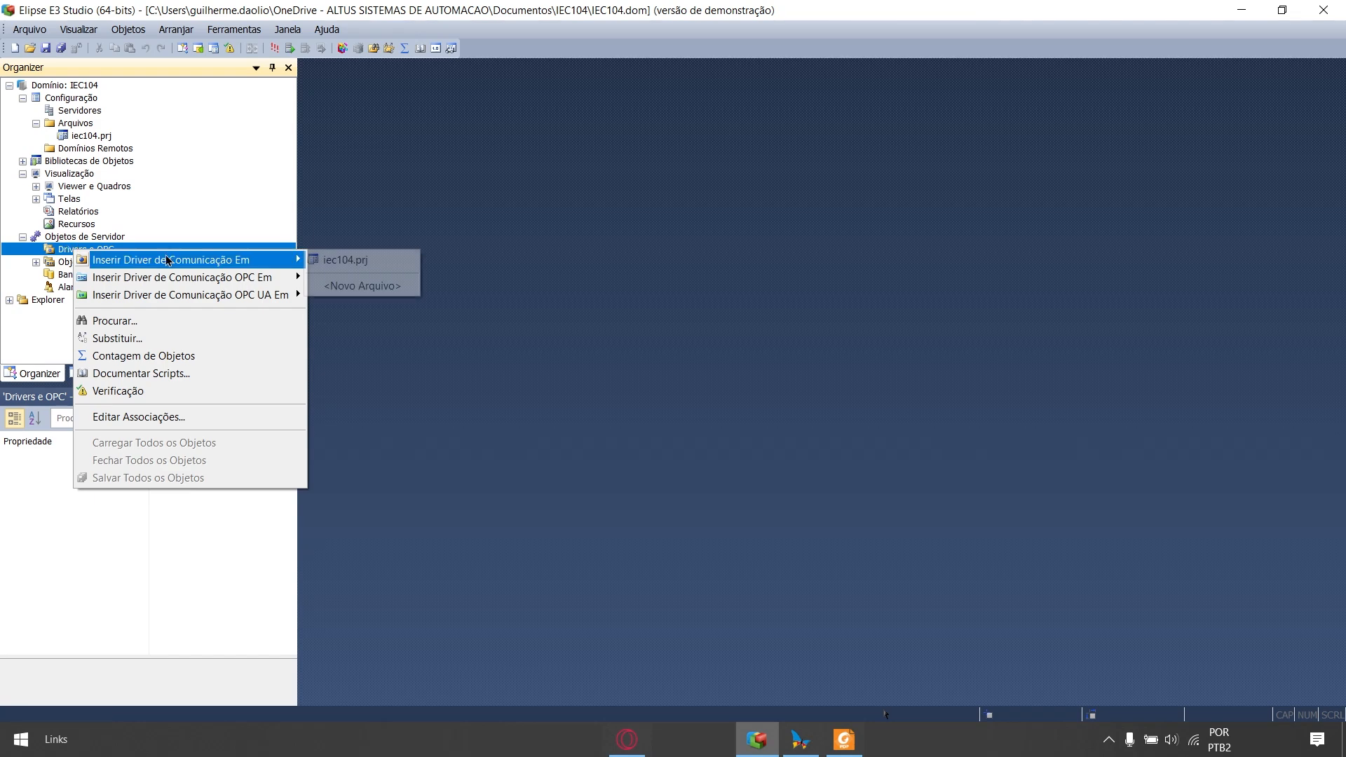
{"action": "left_click", "coordinate": [360, 261]}
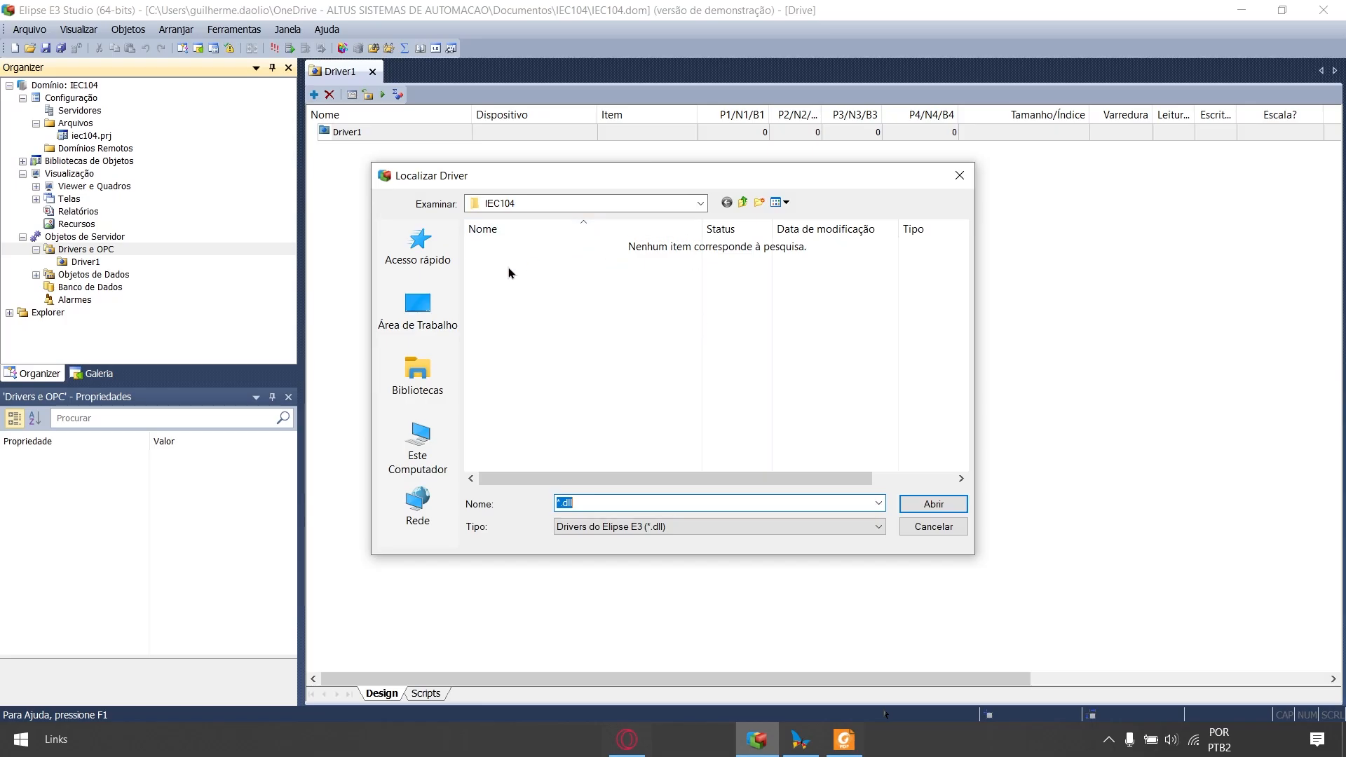
- Load IEC870-104.dll for the new driver from the desktop folder Drivers Elipse Power, subfolder IEC104
{"action": "left_click", "coordinate": [446, 316]}
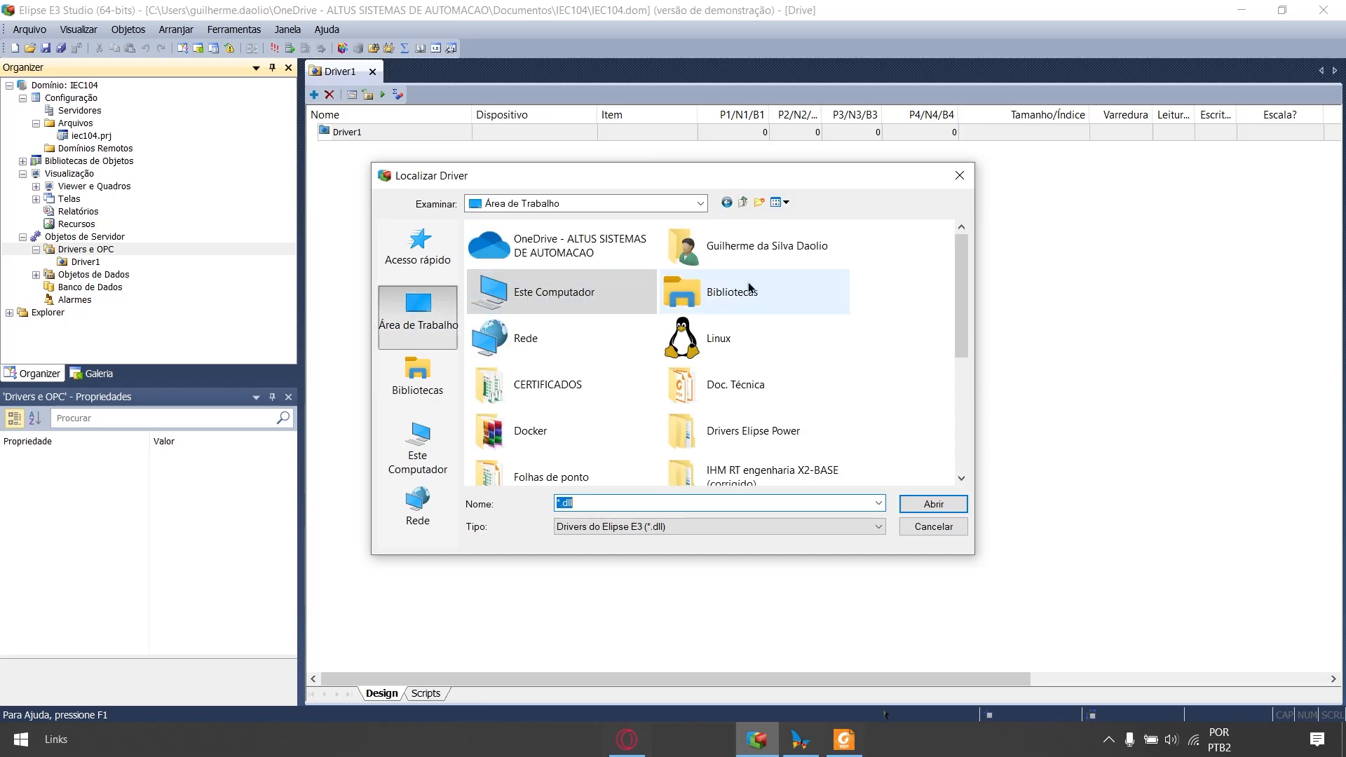
{"action": "double_click", "coordinate": [734, 436]}
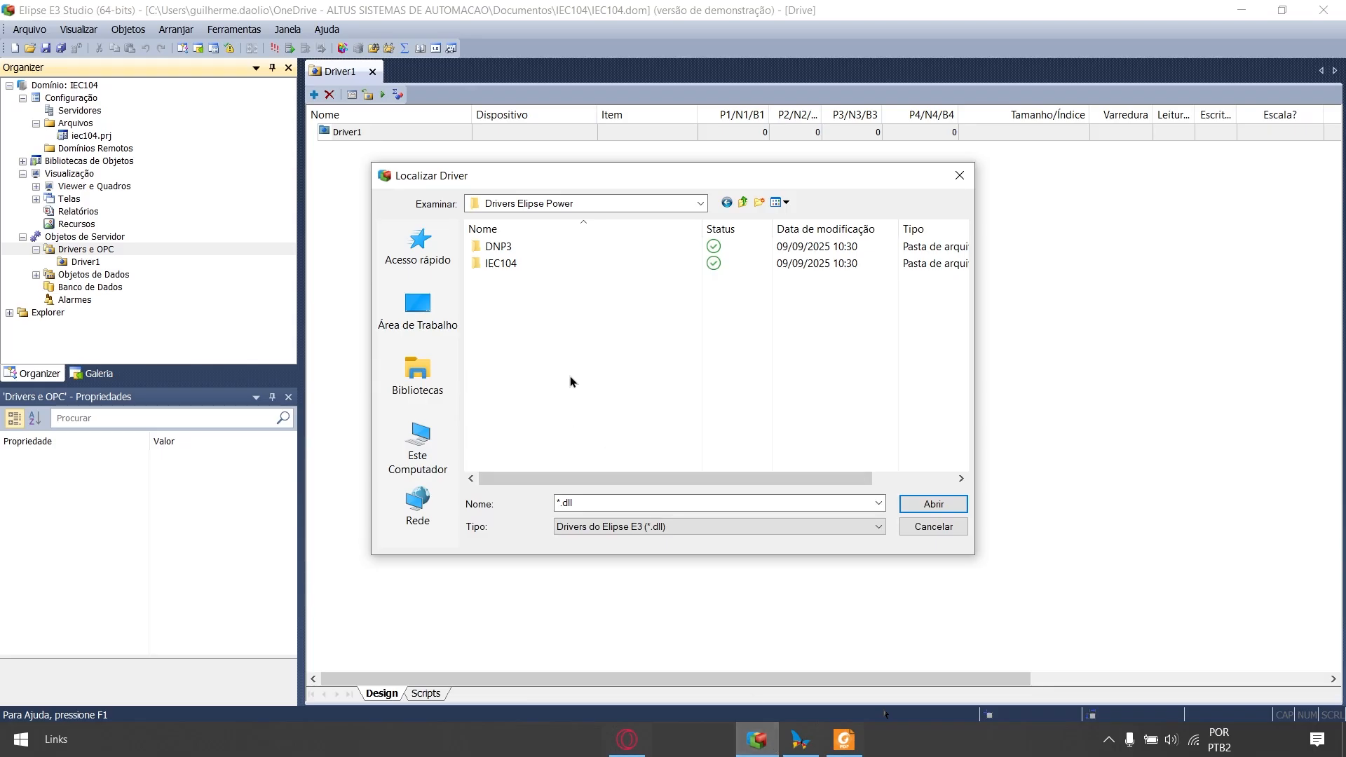
{"action": "left_click", "coordinate": [503, 269]}
{"action": "double_click", "coordinate": [503, 271]}
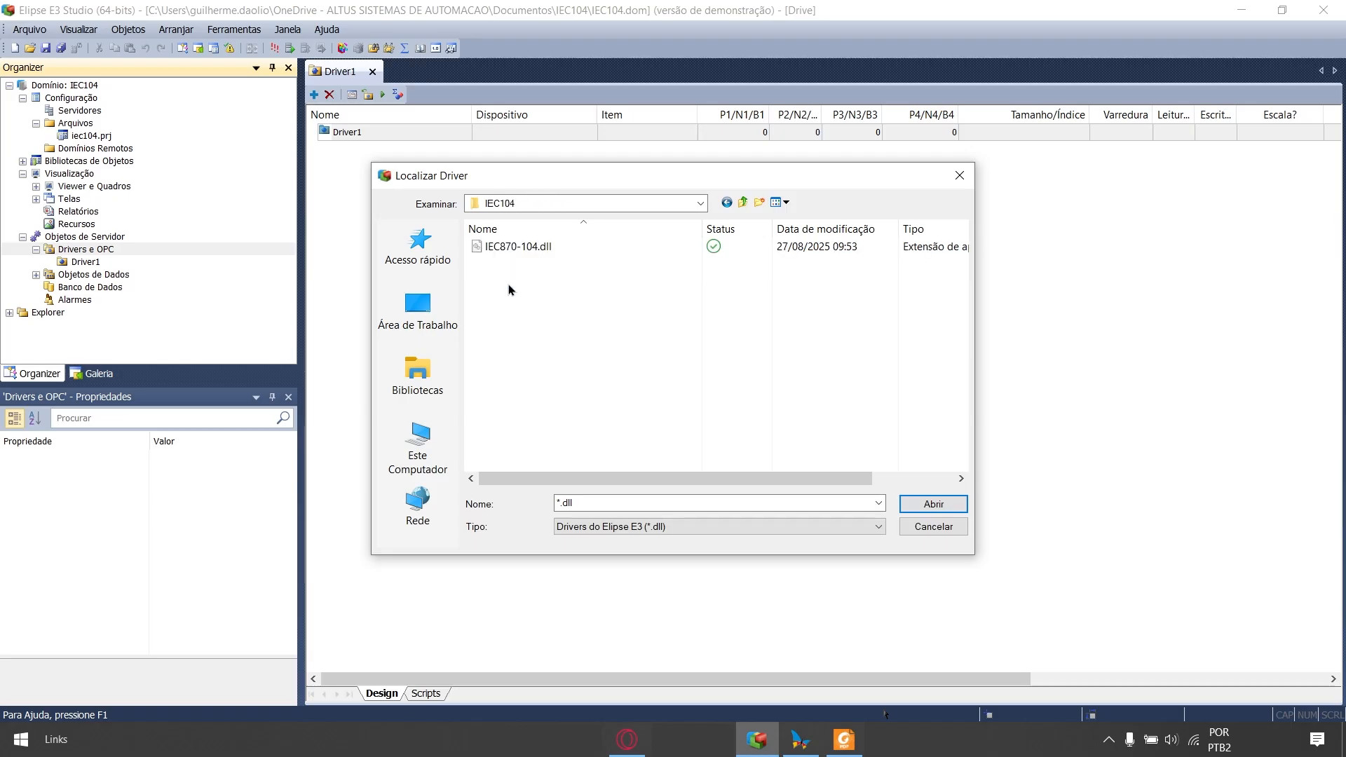
{"action": "left_click", "coordinate": [535, 248]}
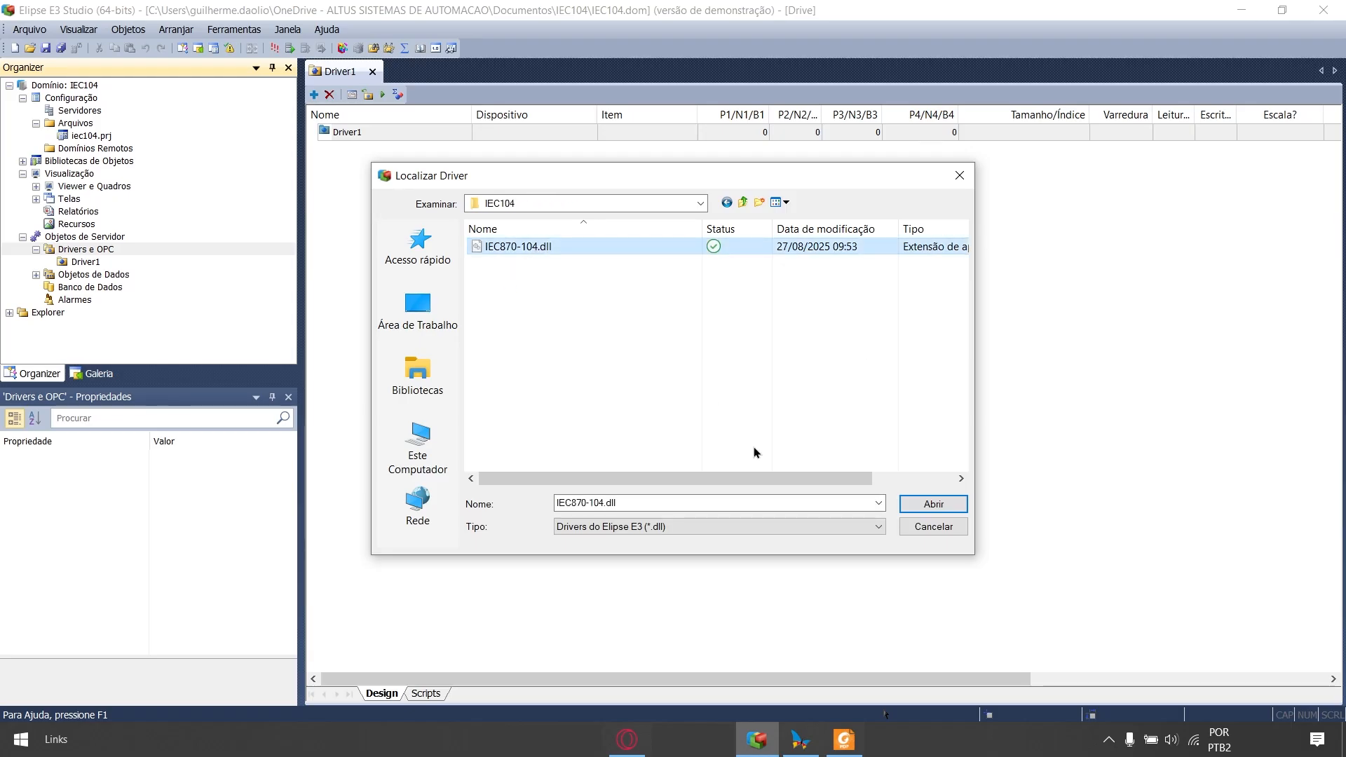
{"action": "left_click", "coordinate": [933, 504]}
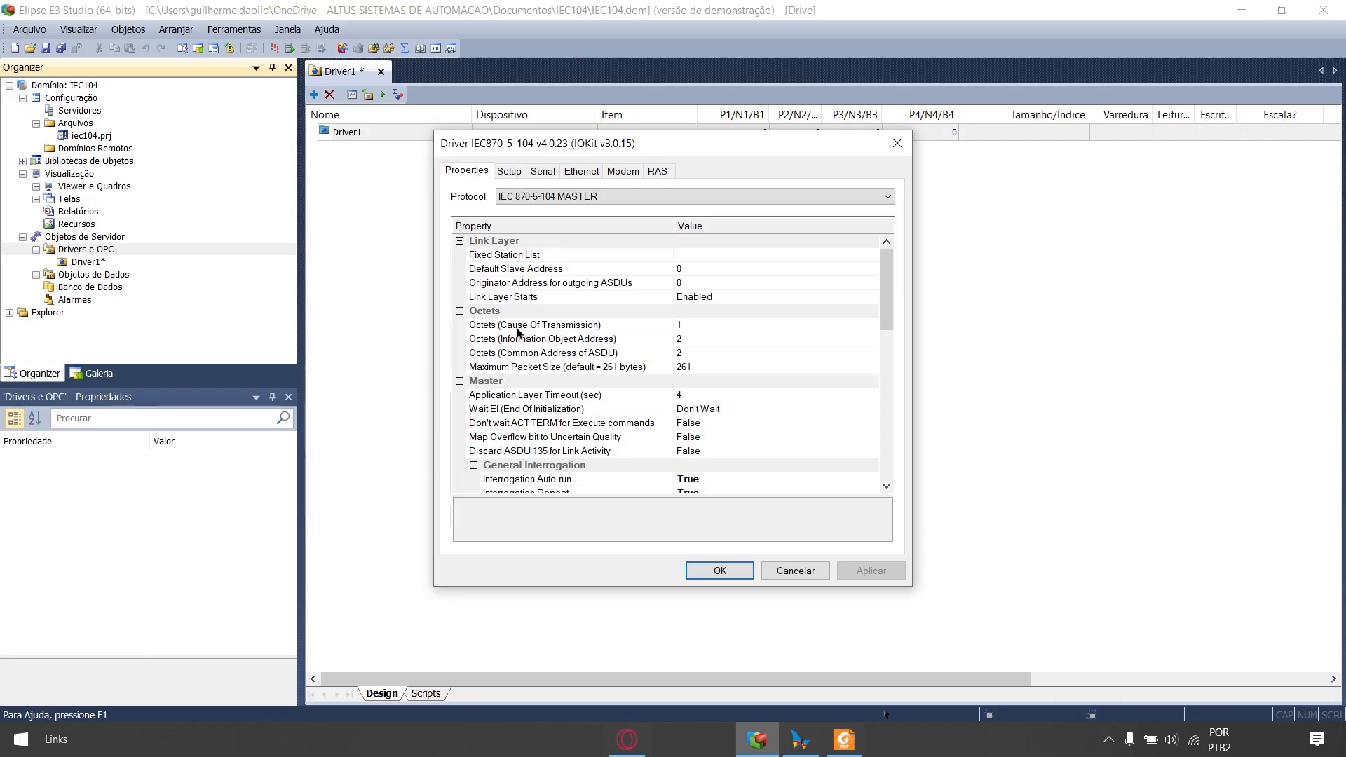
- Set the driver's octets to 2 for Cause Of Transmission and 3 for Information Object Address
{"action": "left_click", "coordinate": [692, 327]}
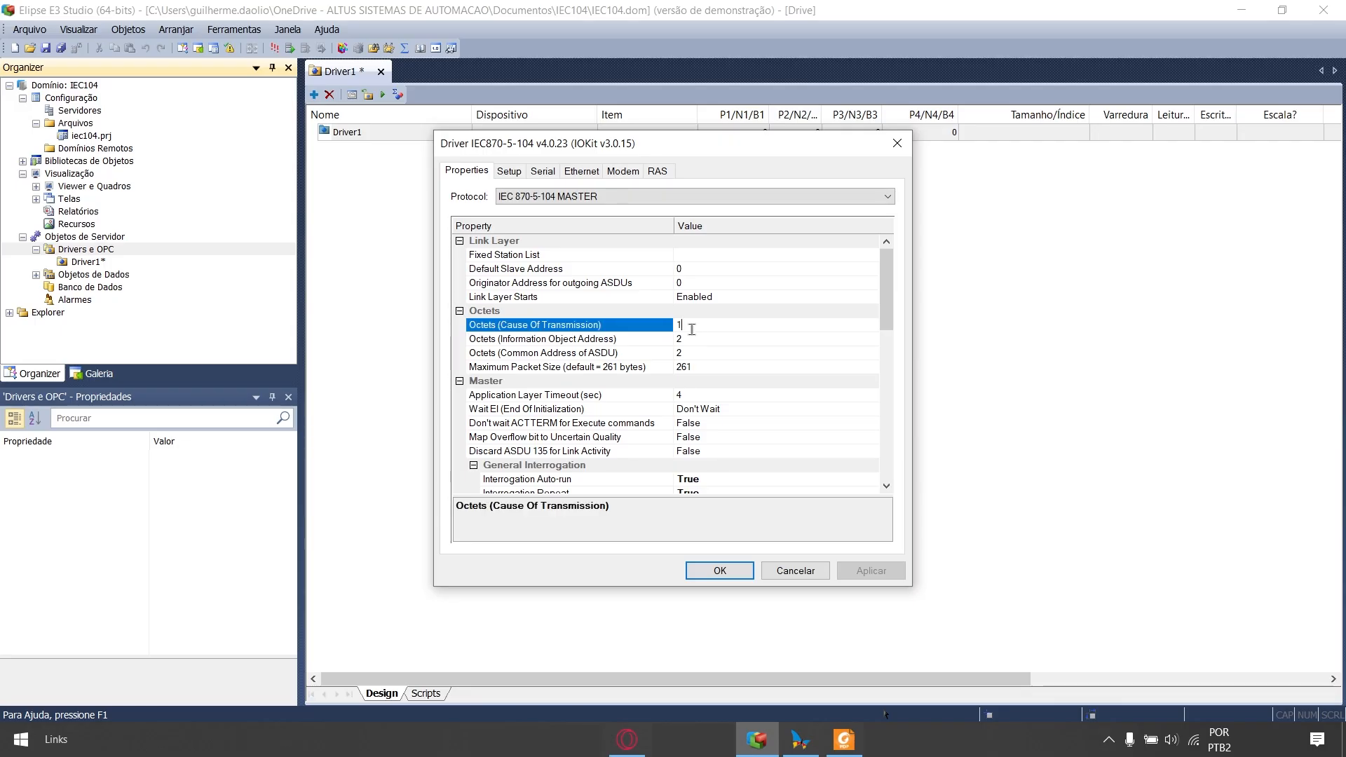
{"action": "key", "text": "BackSpace"}
{"action": "type", "text": "2"}
{"action": "key", "text": "Return"}
{"action": "left_click", "coordinate": [694, 341]}
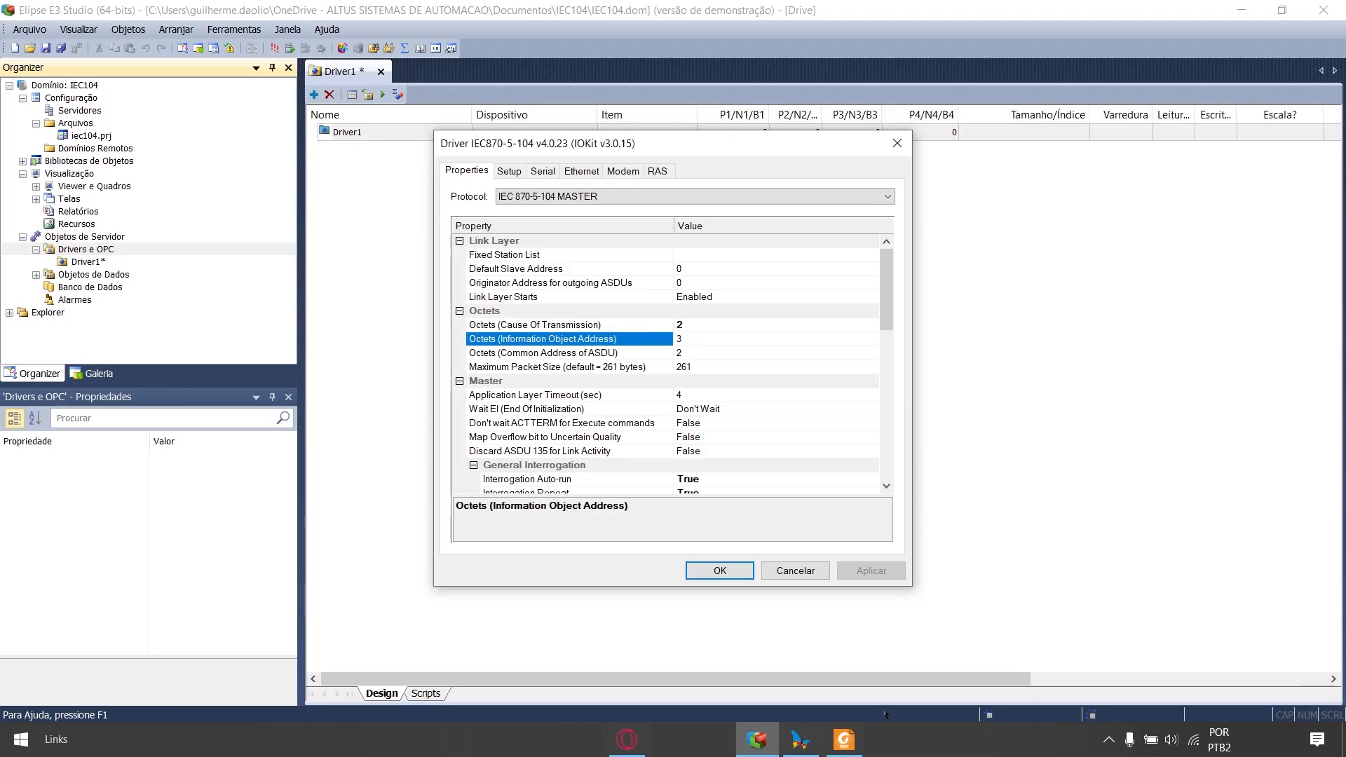
{"action": "key", "text": "Return"}
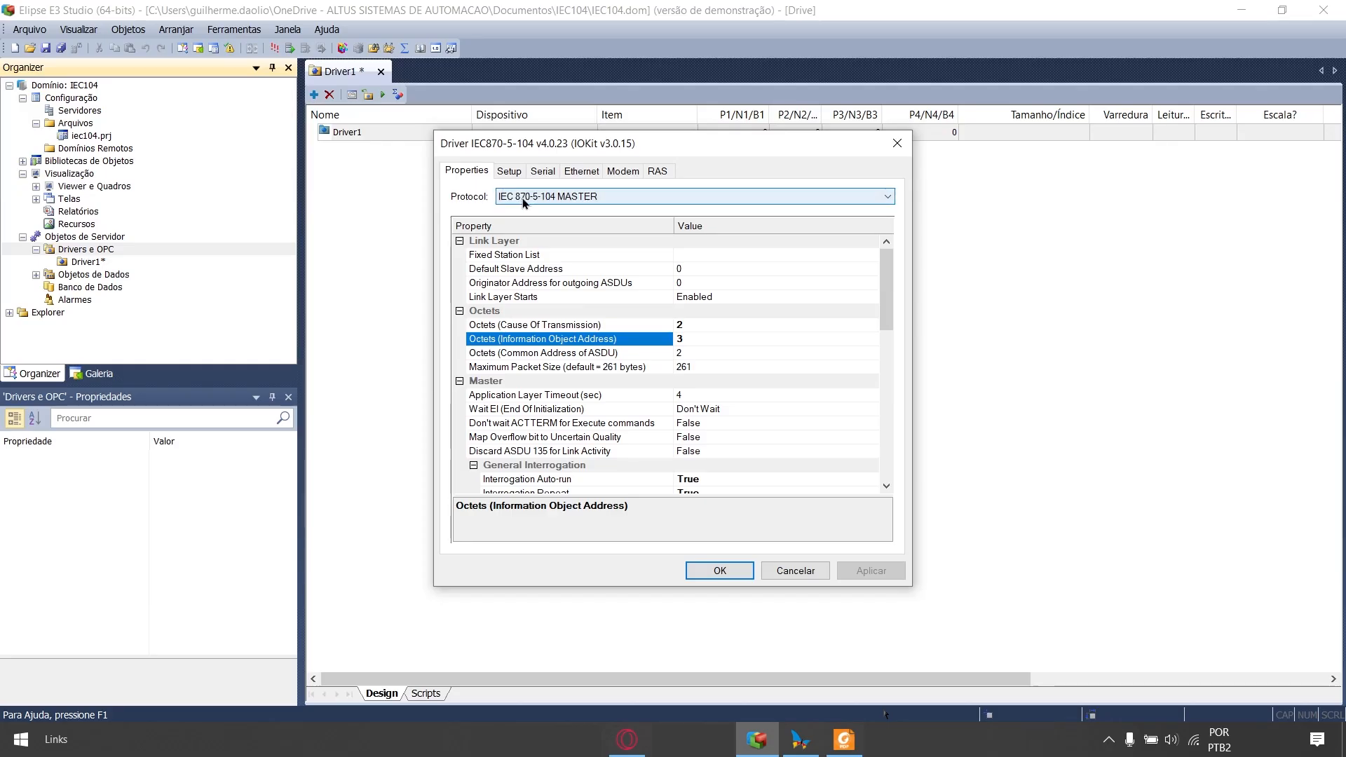
- Select IEC 870-5-104 MASTER as the driver's protocol and Ethernet as its physical layer
{"action": "left_click", "coordinate": [563, 202]}
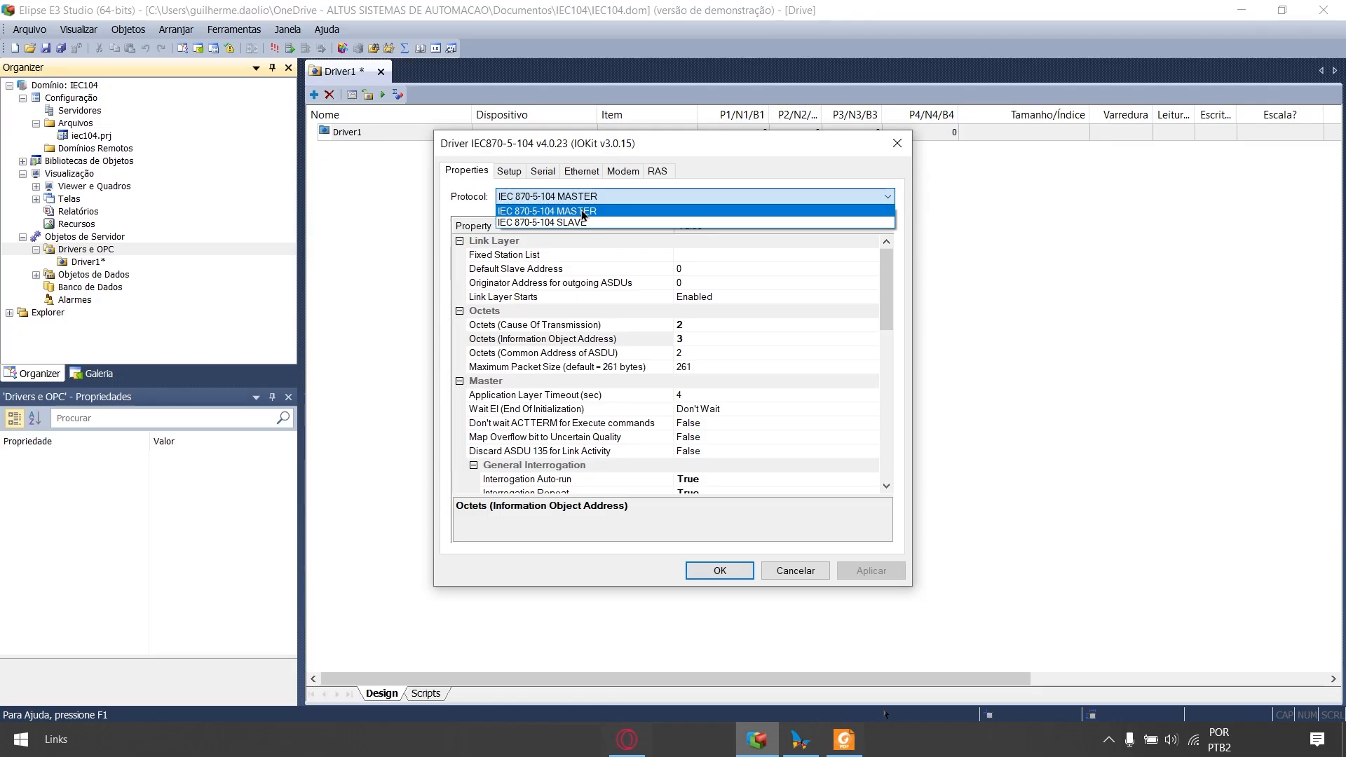
{"action": "left_click", "coordinate": [582, 209]}
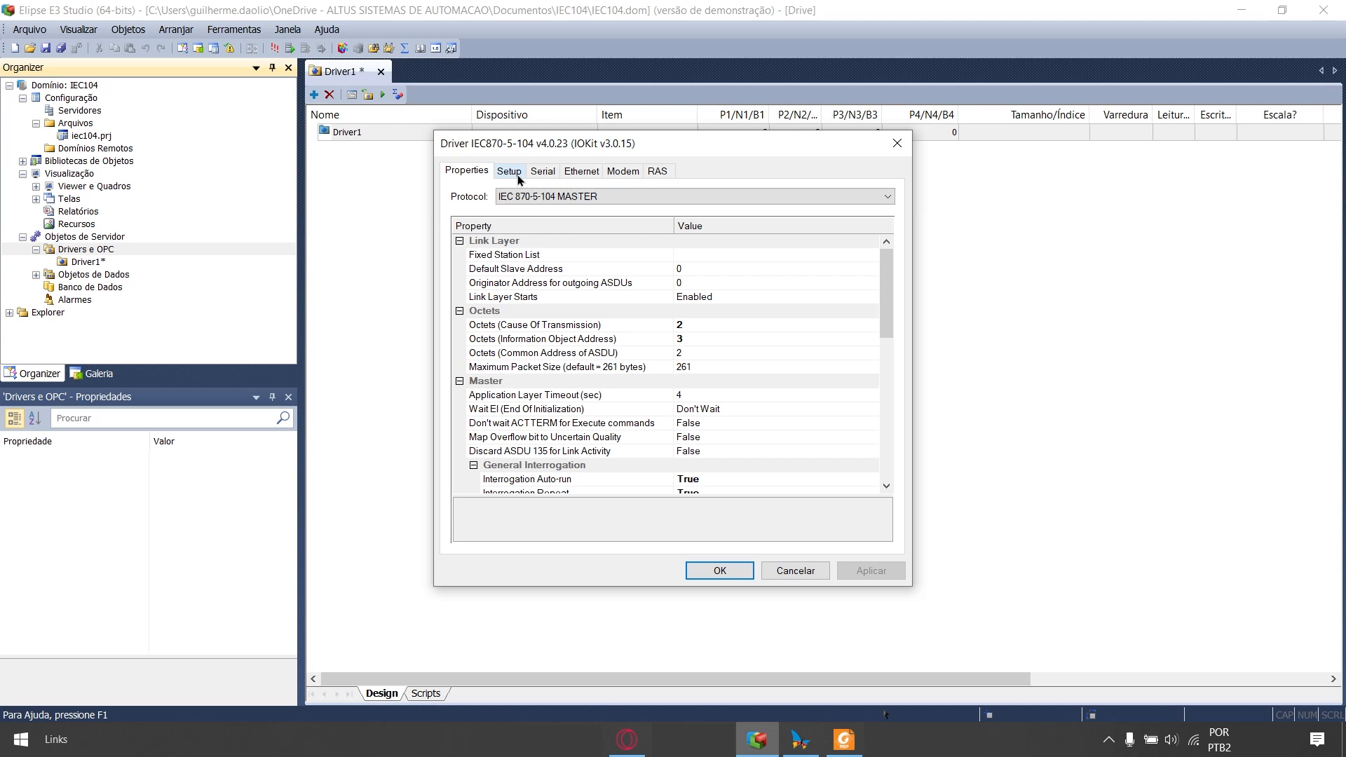
{"action": "left_click", "coordinate": [519, 177]}
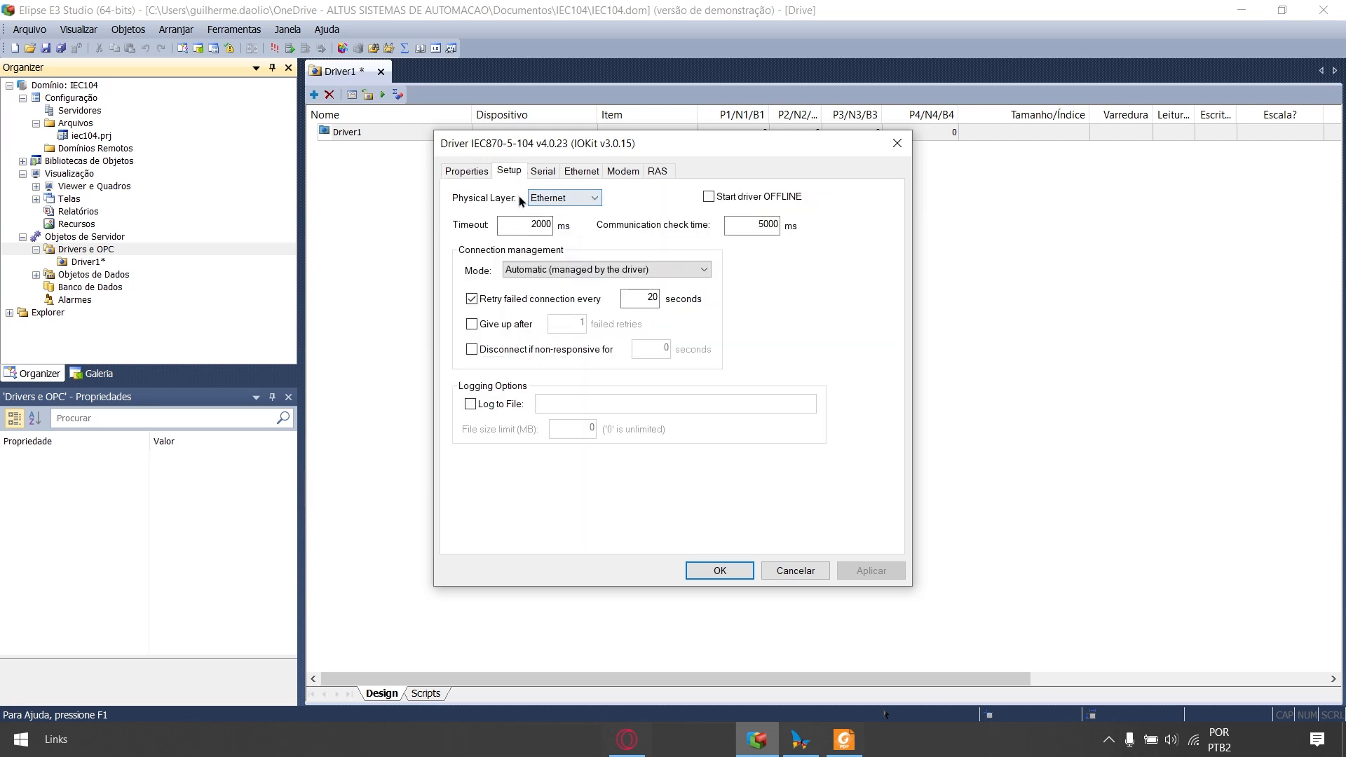
{"action": "left_click", "coordinate": [551, 198]}
{"action": "left_click", "coordinate": [561, 236]}
- Set the driver's main Ethernet IP to 192.168.15.1, accept the driver configuration and dismiss the Tag Browser
{"action": "left_click", "coordinate": [582, 176]}
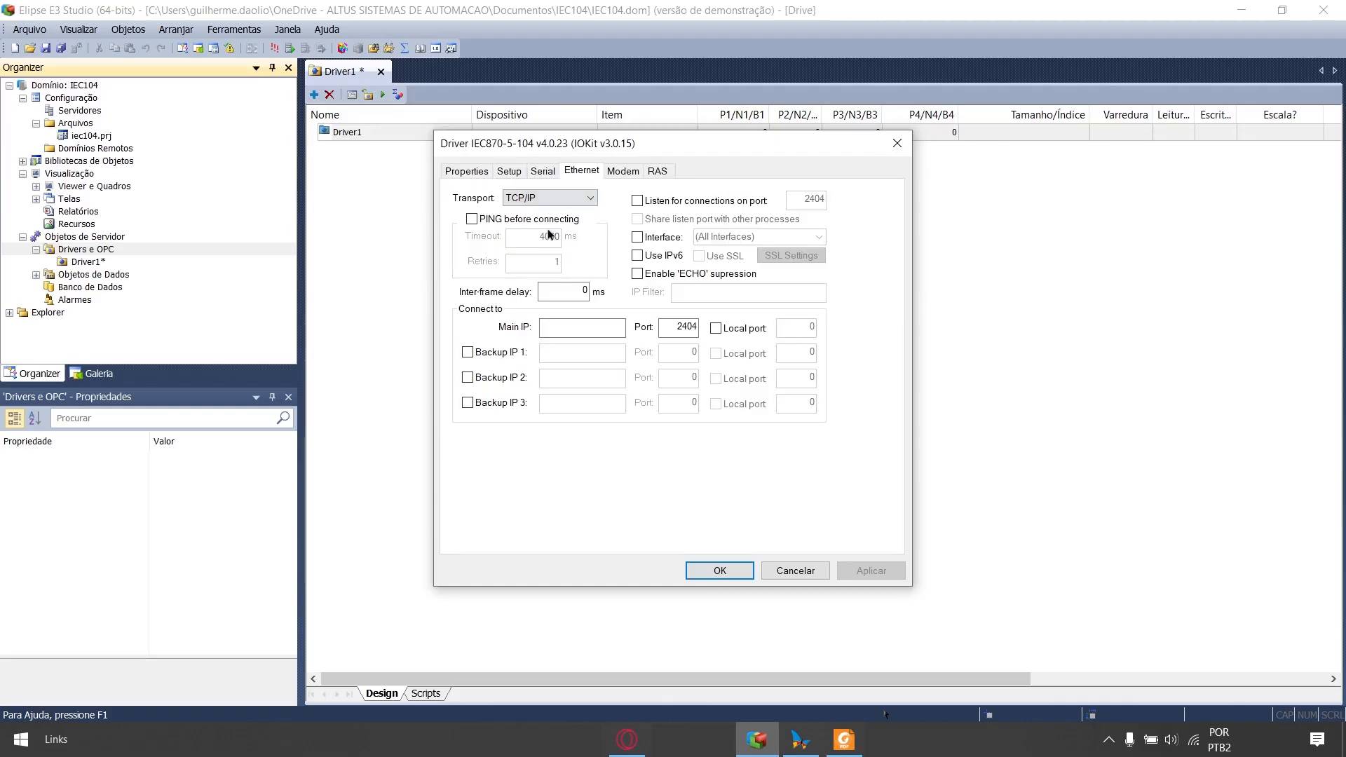
{"action": "left_click", "coordinate": [560, 326]}
{"action": "type", "text": "192.168.15.1"}
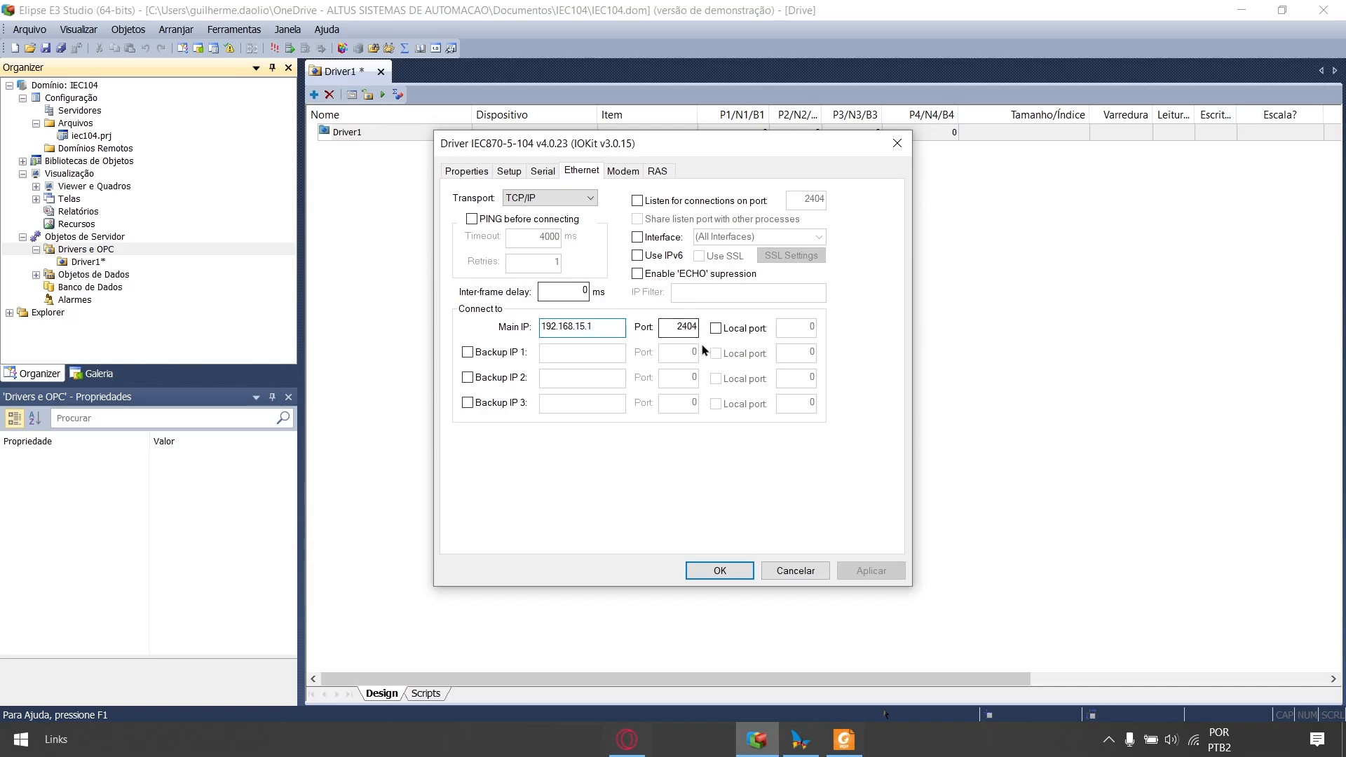
{"action": "left_click_drag", "start_coordinate": [674, 327], "coordinate": [702, 328]}
{"action": "left_click", "coordinate": [725, 570]}
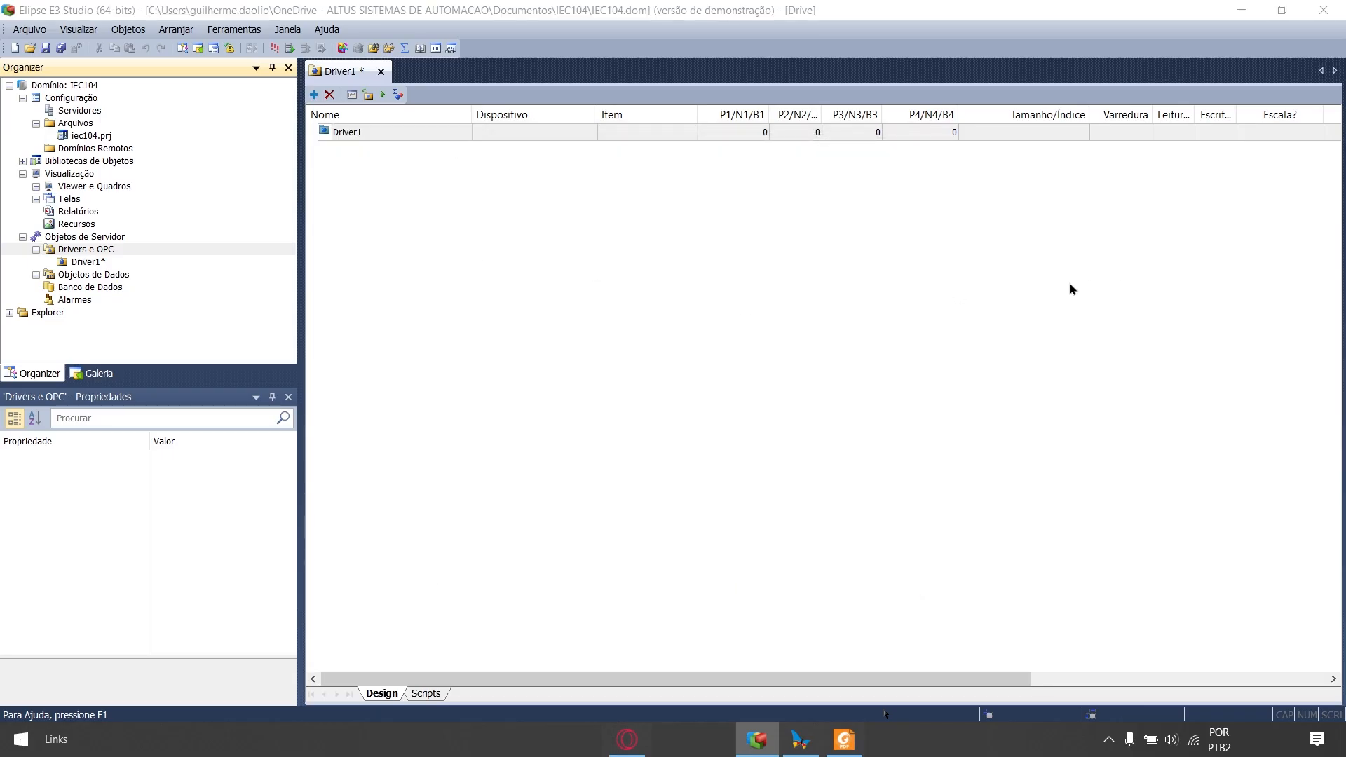
{"action": "left_click_drag", "start_coordinate": [1345, 256], "coordinate": [730, 179]}
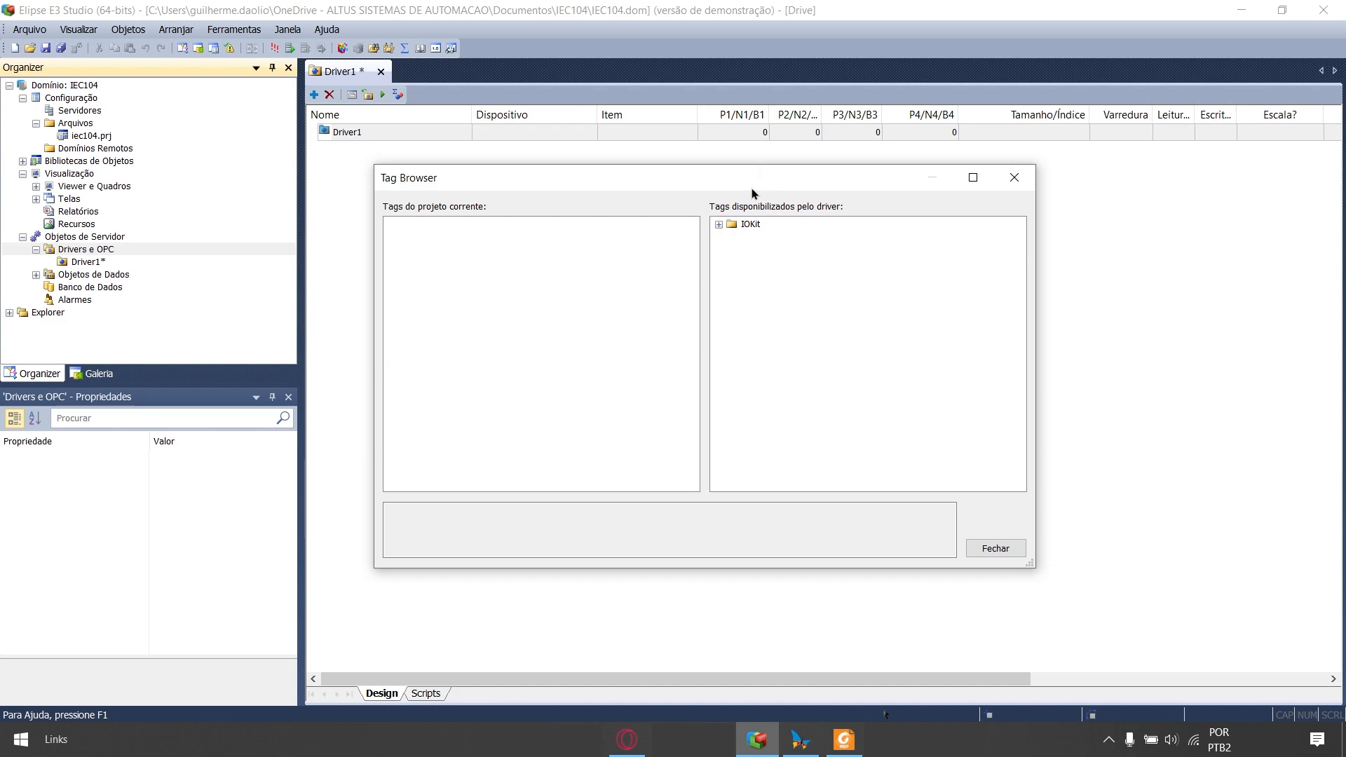
{"action": "left_click", "coordinate": [1014, 178]}
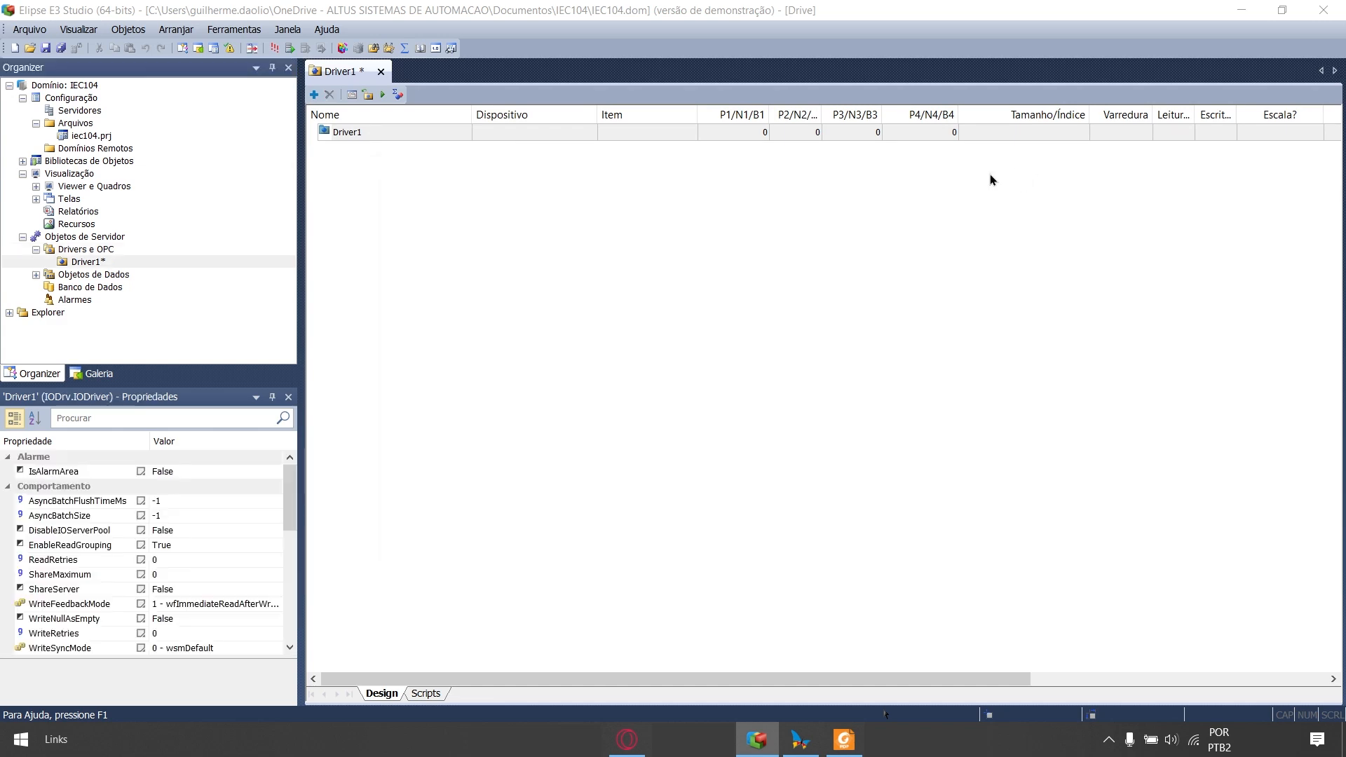
- Add one communication tag named Status to Driver1
{"action": "left_click", "coordinate": [312, 98]}
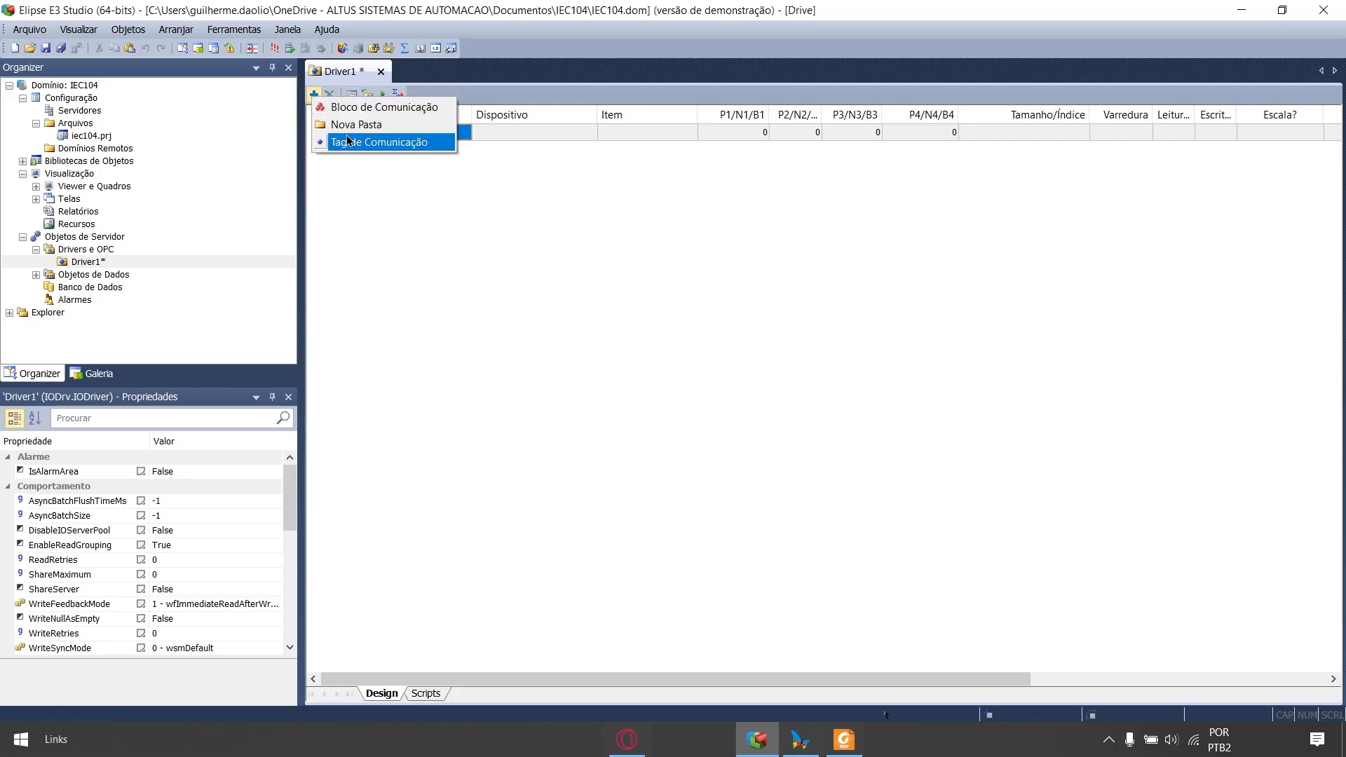
{"action": "left_click", "coordinate": [349, 143]}
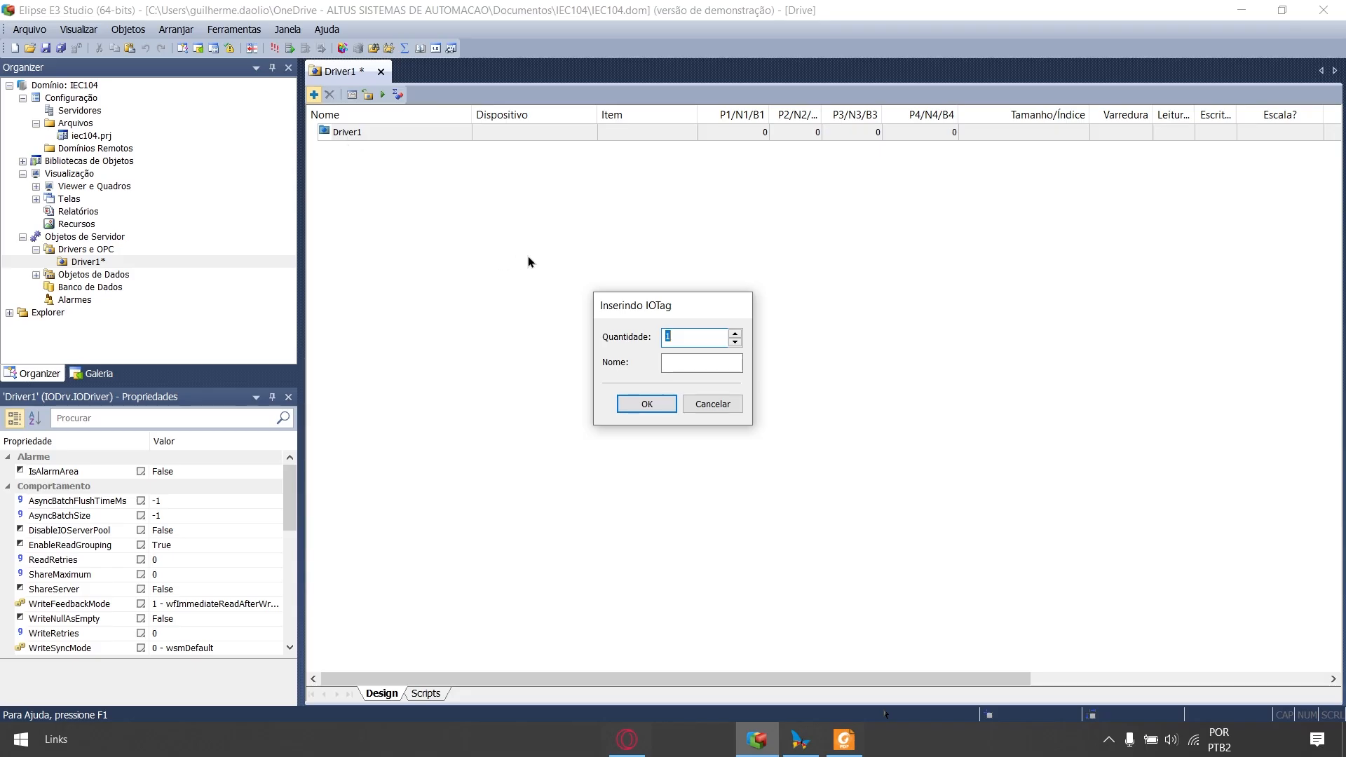
{"action": "key", "text": "Tab"}
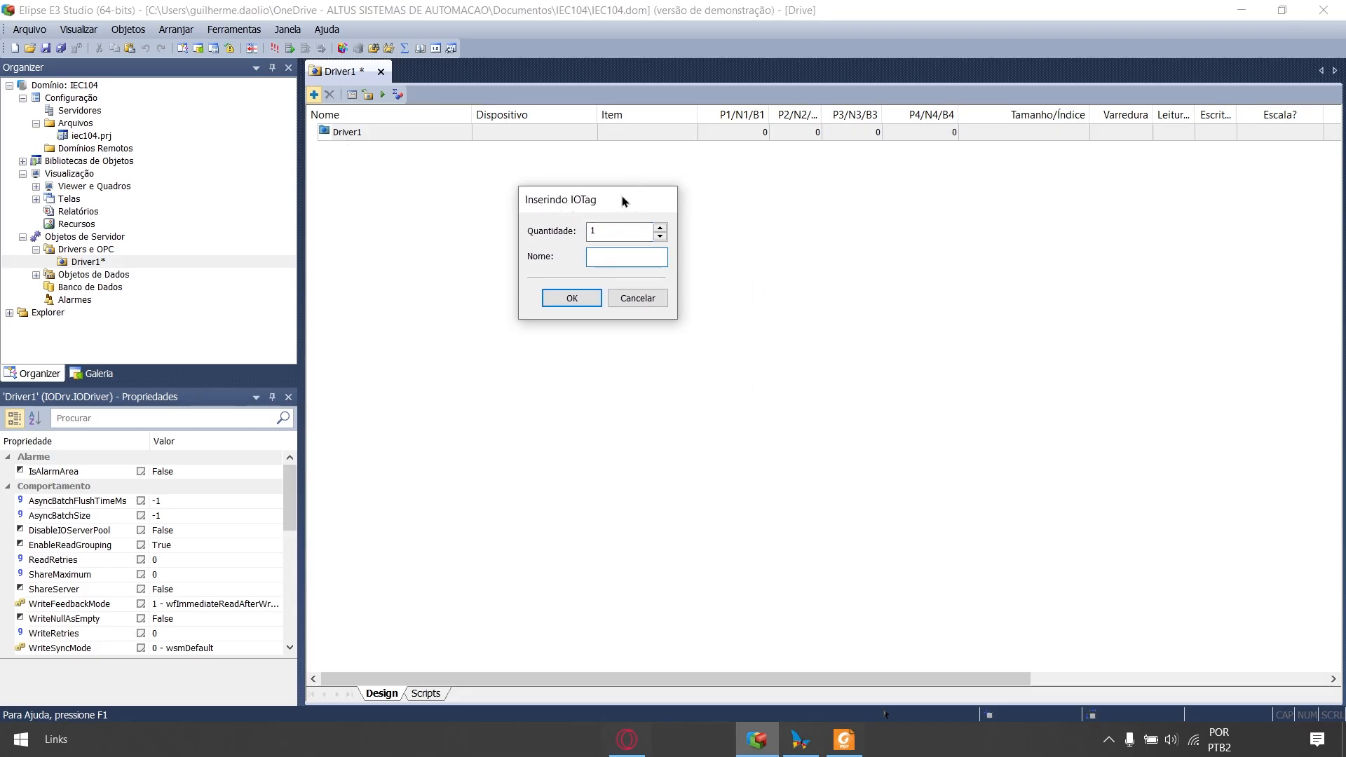
{"action": "type", "text": "Status"}
{"action": "key", "text": "Return"}
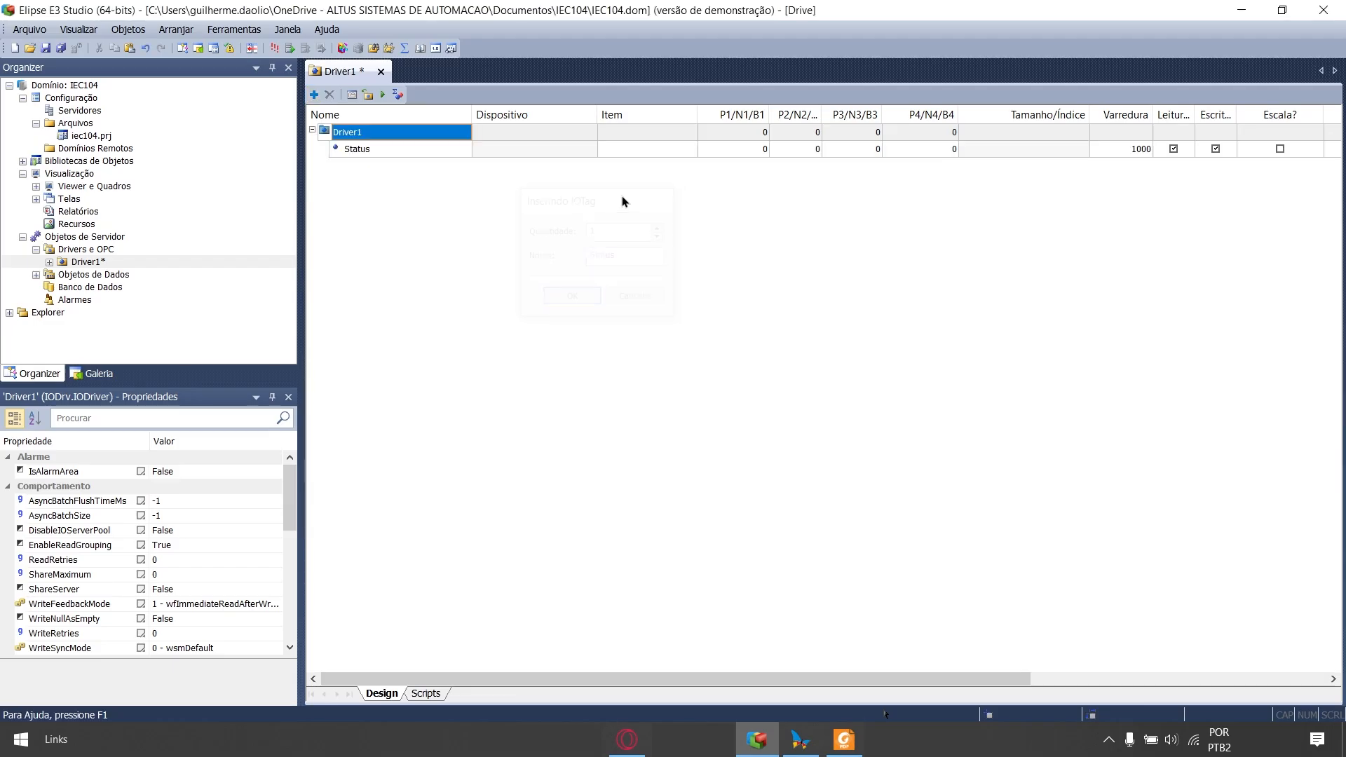
- Switch to the driver manual in Foxit PDF Reader and examine the string-based tag configuration and the data type mnemonics table
{"action": "left_click", "coordinate": [852, 749]}
{"action": "scroll", "coordinate": [718, 341], "scroll_direction": "up", "scroll_amount": 5}
{"action": "scroll", "coordinate": [655, 279], "scroll_direction": "down", "scroll_amount": 8}
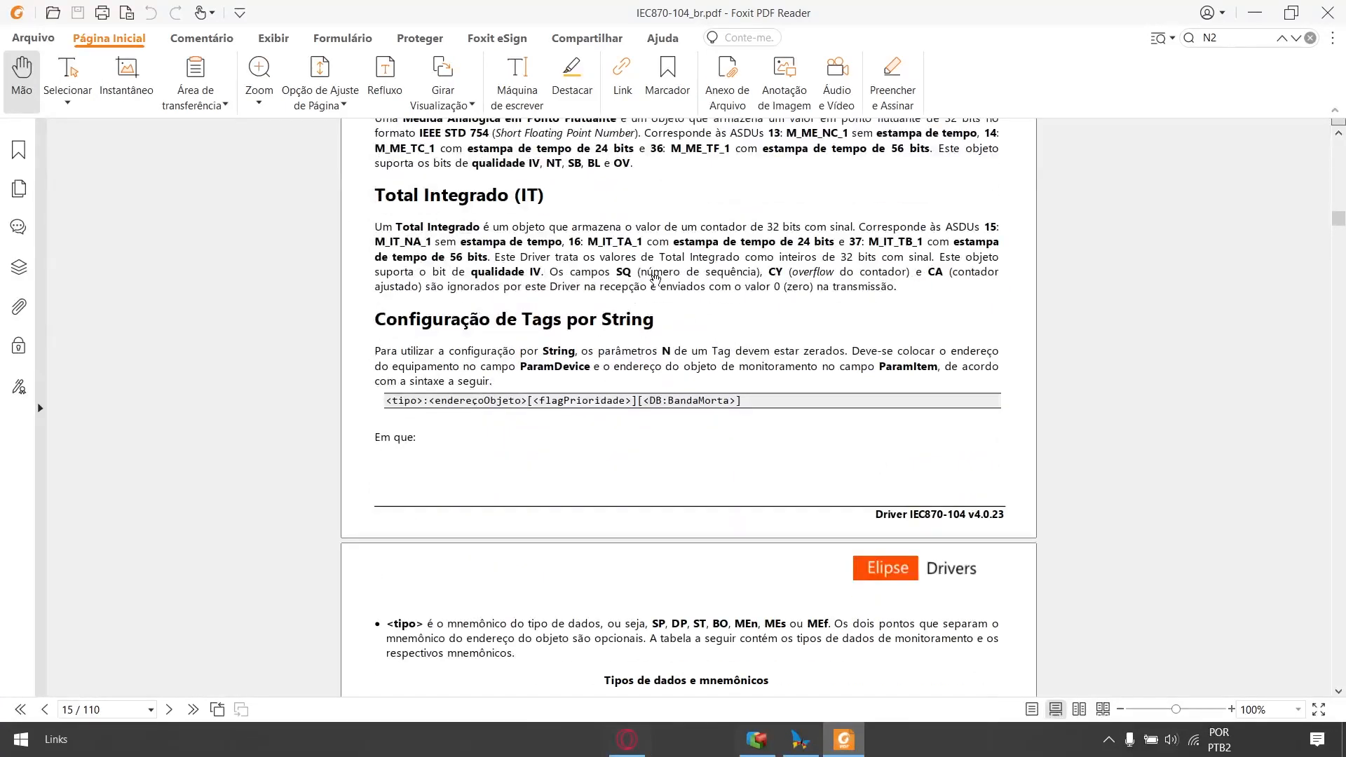
{"action": "scroll", "coordinate": [656, 279], "scroll_direction": "down", "scroll_amount": 6}
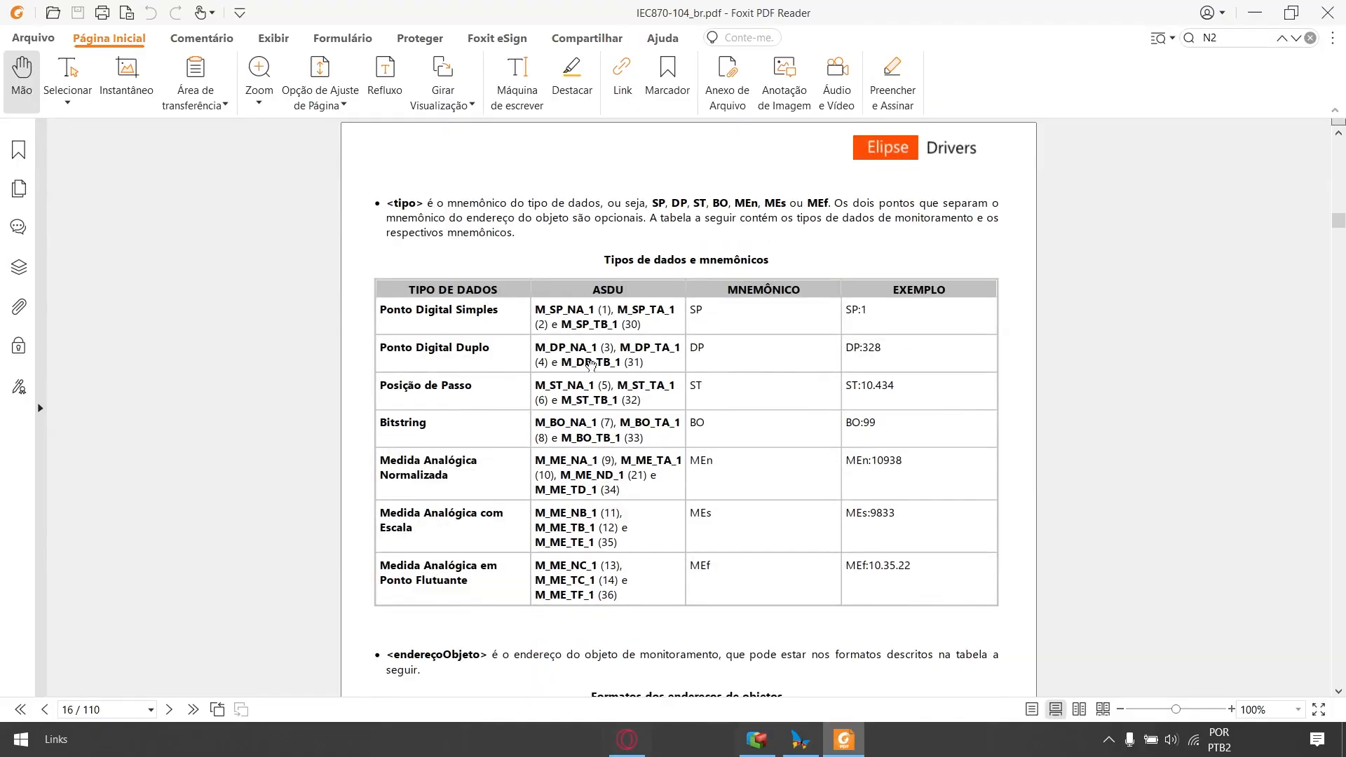
{"action": "scroll", "coordinate": [590, 362], "scroll_direction": "down", "scroll_amount": 5}
{"action": "scroll", "coordinate": [587, 354], "scroll_direction": "up", "scroll_amount": 6}
{"action": "scroll", "coordinate": [587, 353], "scroll_direction": "down", "scroll_amount": 1}
- Search the driver manual for 992 to read the numeric parameters of the station connection state tag
{"action": "left_click_drag", "start_coordinate": [1239, 38], "coordinate": [1021, 38]}
{"action": "type", "text": "992"}
{"action": "key", "text": "Return"}
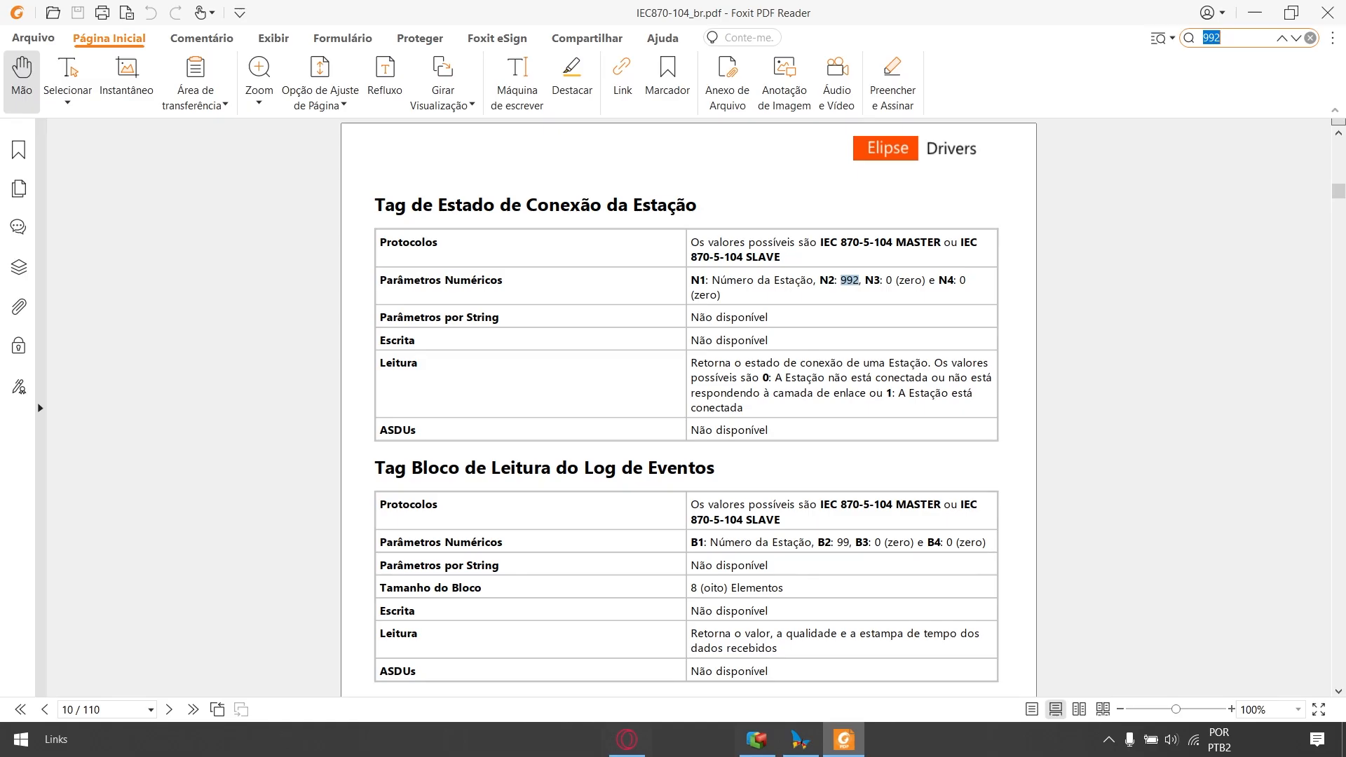
- Switch back to Elipse E3 Studio and set the Status tag's N1 to 1 and N2 to 992
{"action": "key", "text": "alt+Tab"}
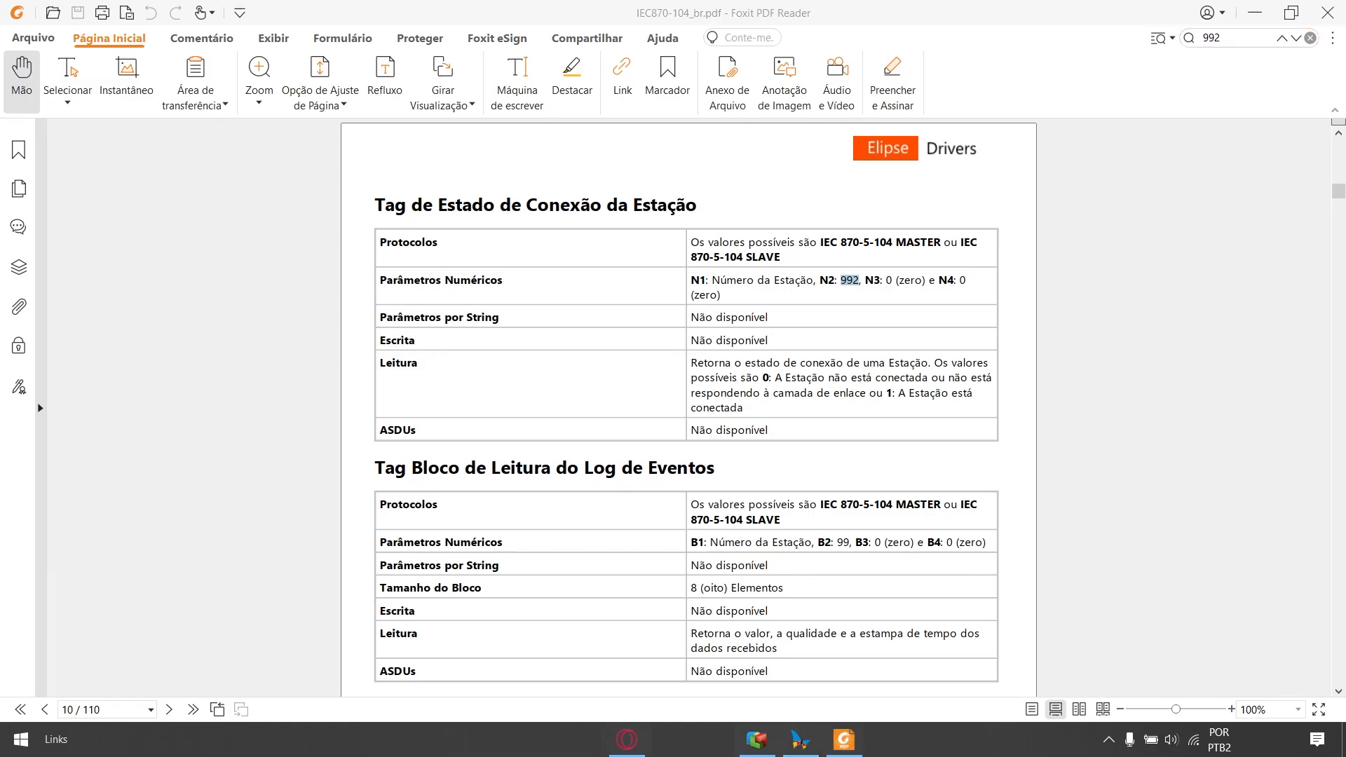
{"action": "left_click", "coordinate": [1127, 303]}
{"action": "key", "text": "alt+Tab"}
{"action": "left_click", "coordinate": [772, 743]}
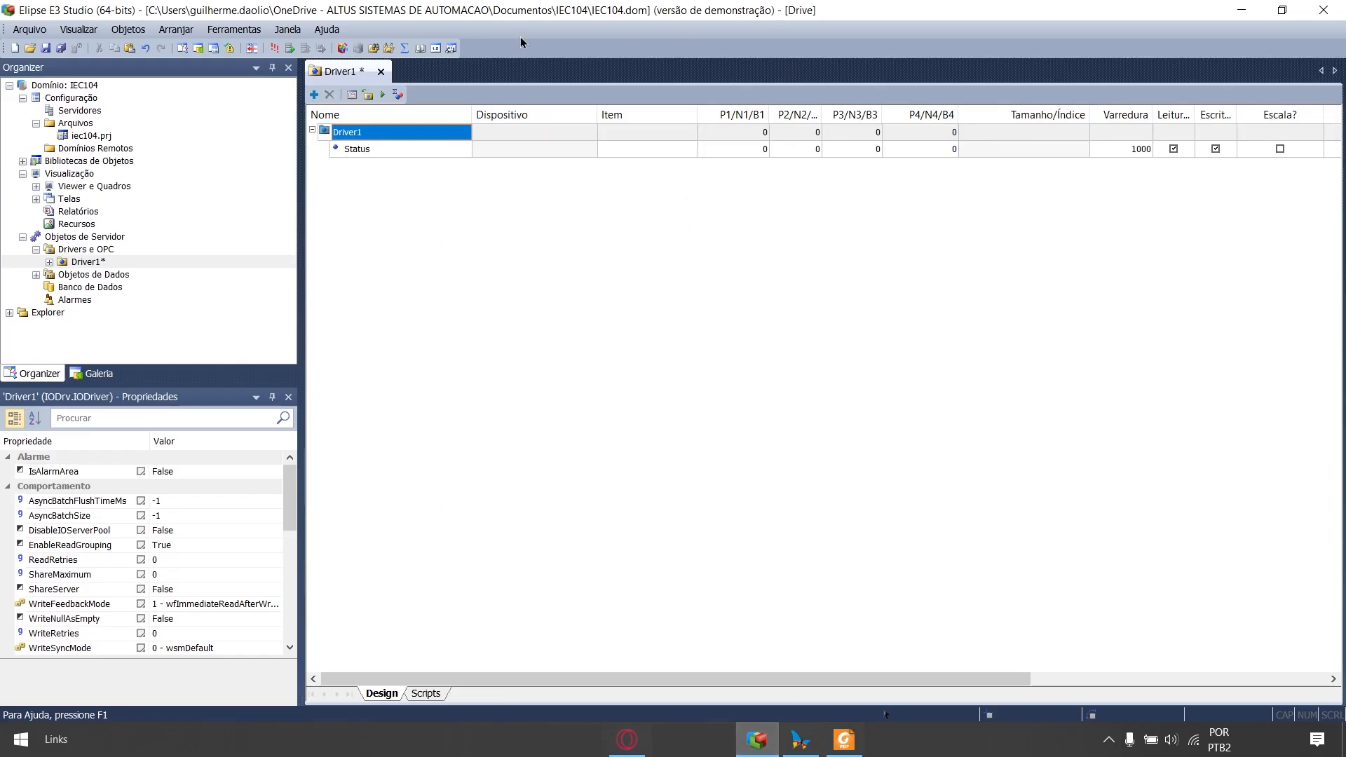
{"action": "left_click", "coordinate": [724, 148]}
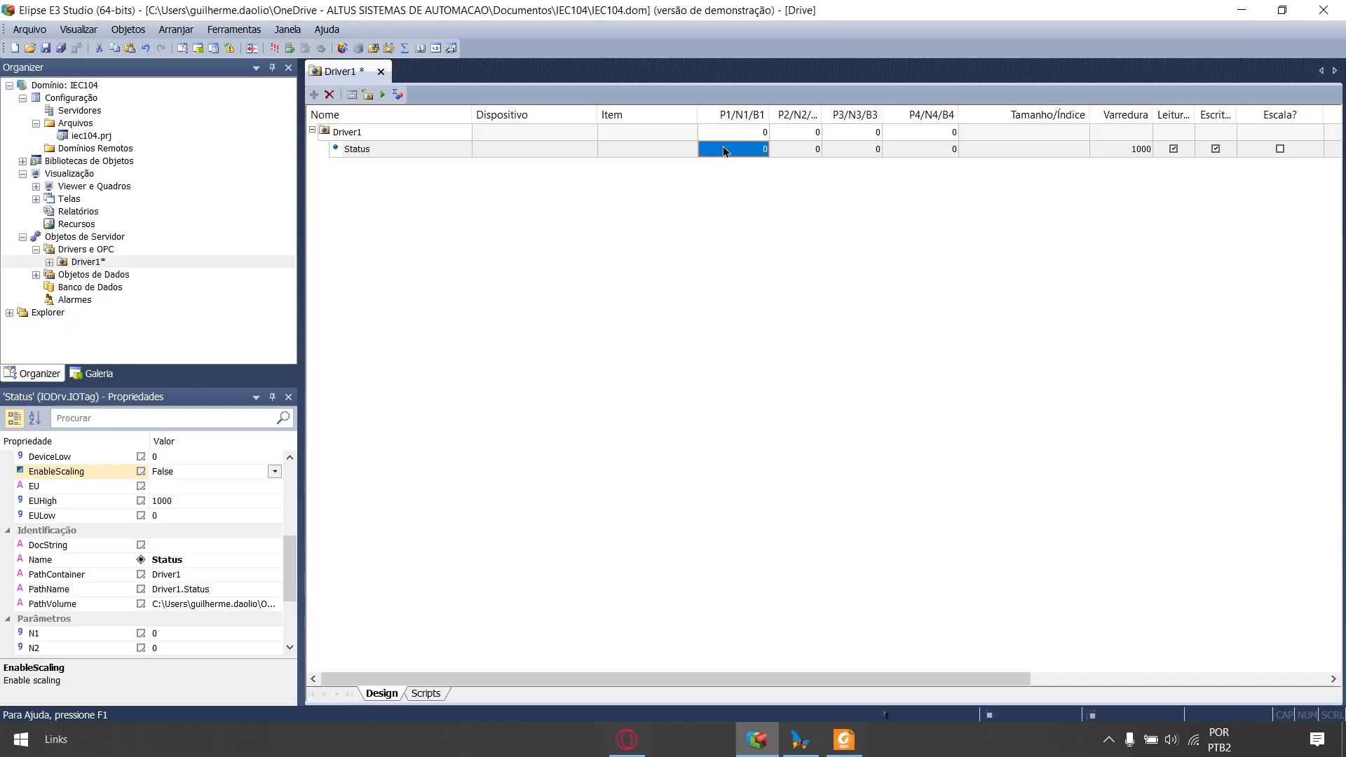
{"action": "type", "text": "1"}
{"action": "key", "text": "Return"}
{"action": "key", "text": "Tab"}
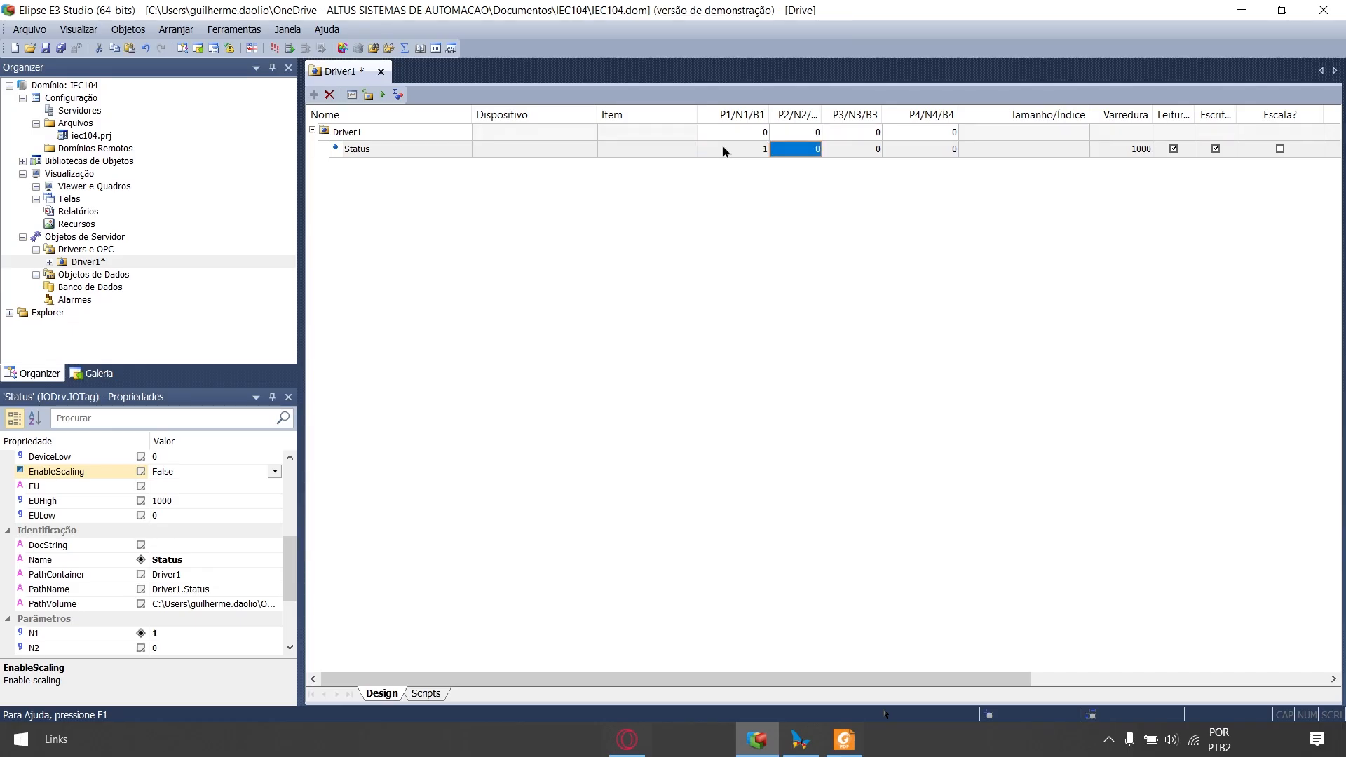
{"action": "type", "text": "992"}
{"action": "key", "text": "Return"}
- Activate the driver's communication to check the Status tag's value, quality and timestamp, and deactivate it again
{"action": "left_click", "coordinate": [382, 96]}
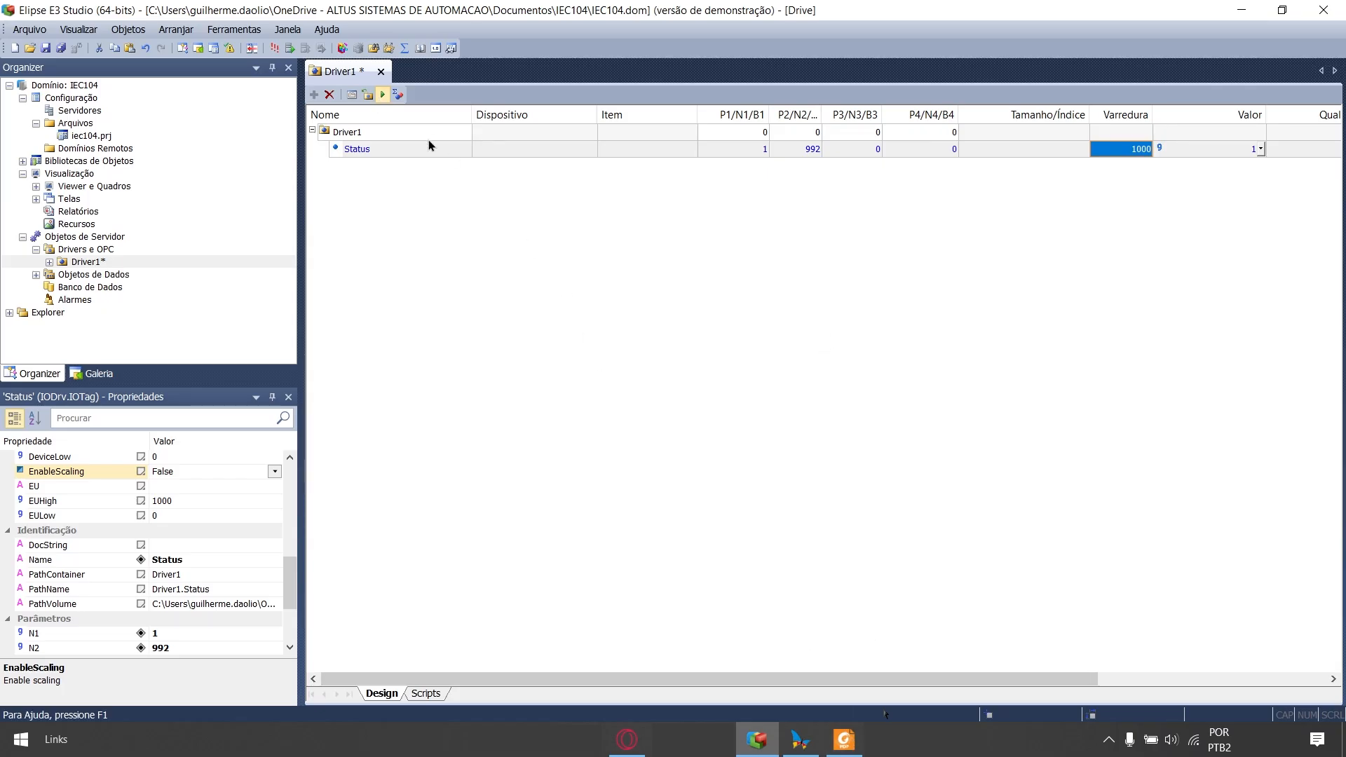
{"action": "left_click_drag", "start_coordinate": [494, 677], "coordinate": [601, 680]}
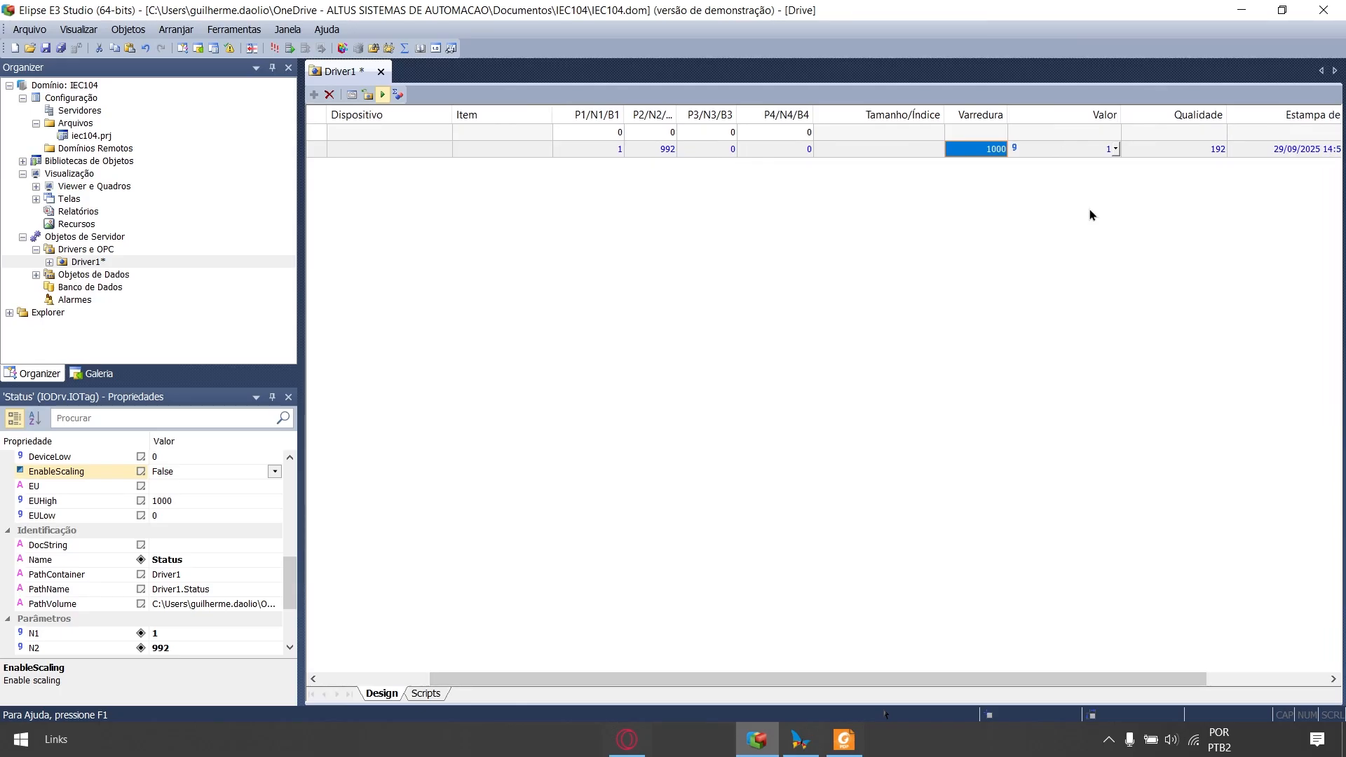
{"action": "left_click_drag", "start_coordinate": [1004, 684], "coordinate": [895, 683]}
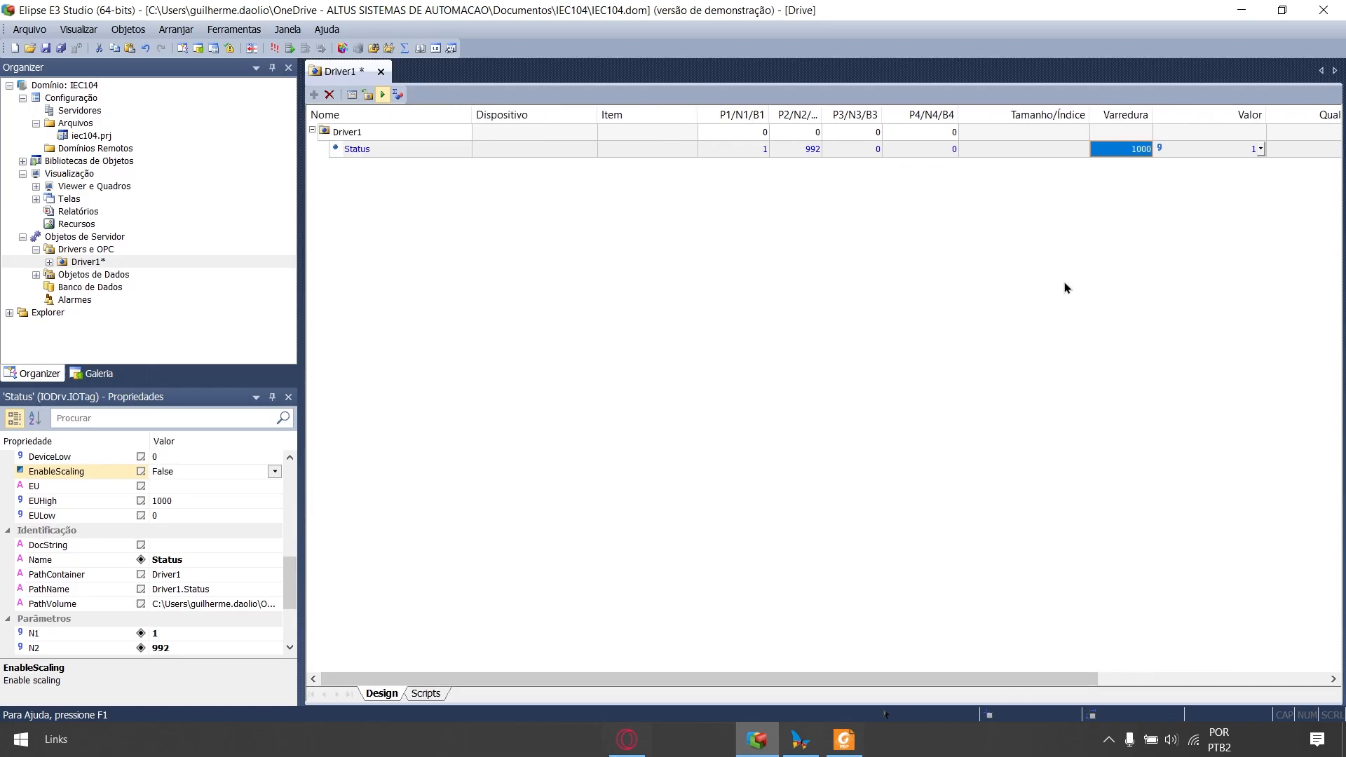
{"action": "left_click", "coordinate": [383, 96]}
{"action": "left_click_drag", "start_coordinate": [650, 678], "coordinate": [140, 652]}
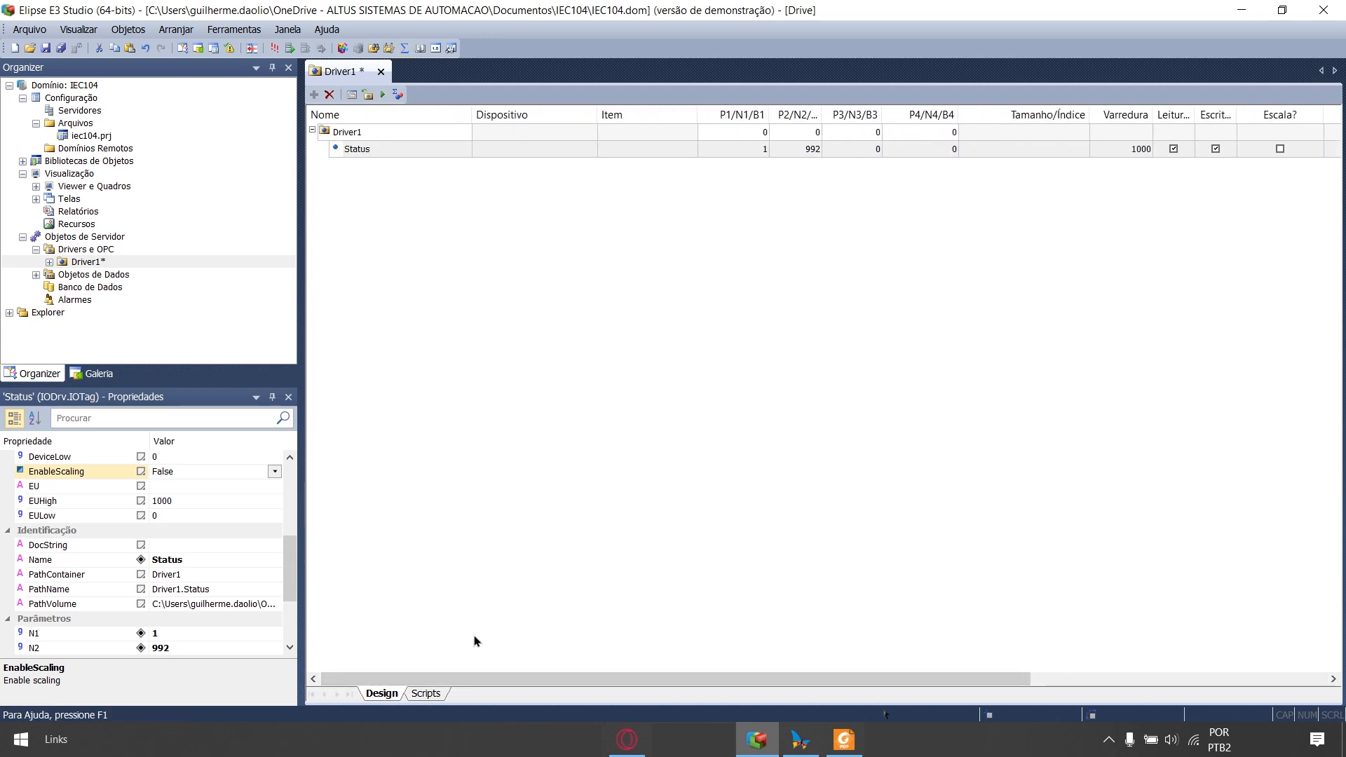
- Switch to MasterTool IEC XE to examine the Client's mapped variables, object types and addresses, and return to Elipse E3 Studio
{"action": "left_click", "coordinate": [800, 740]}
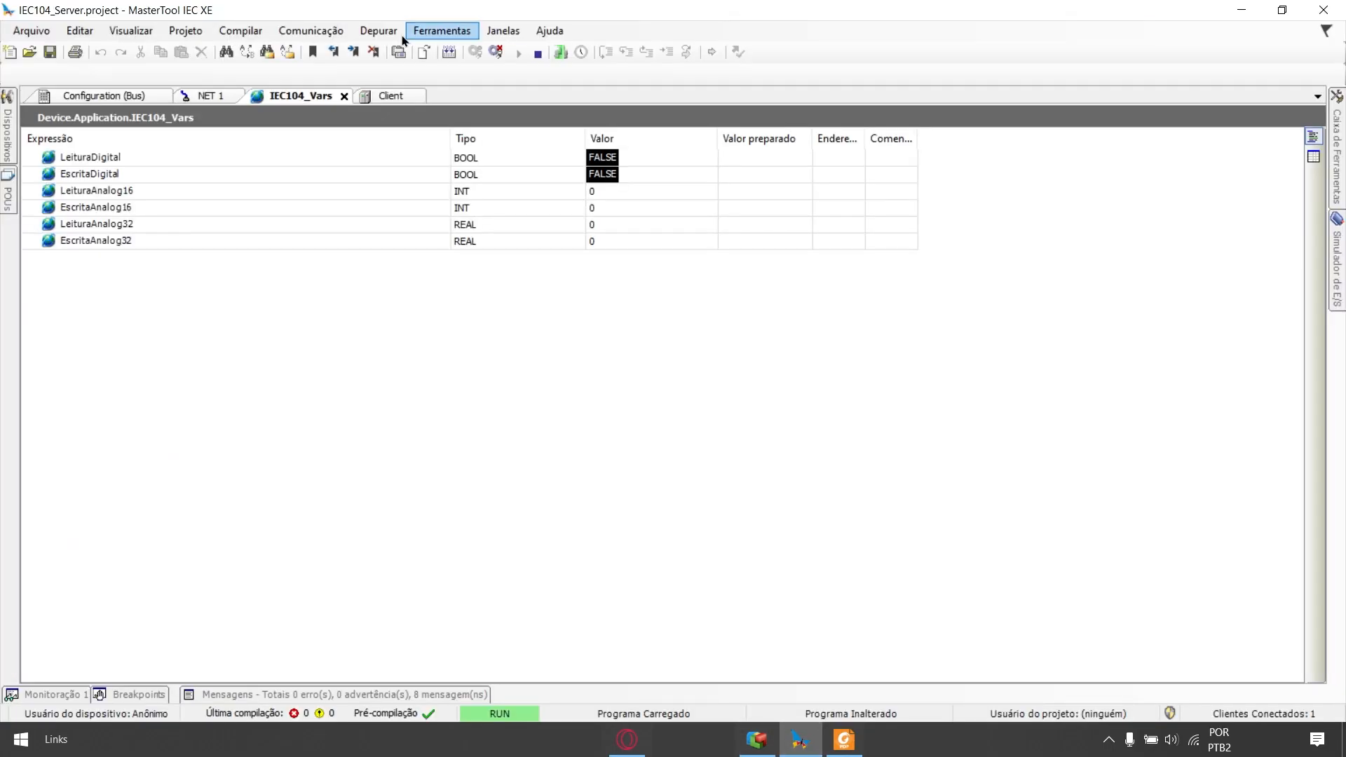
{"action": "left_click", "coordinate": [390, 96]}
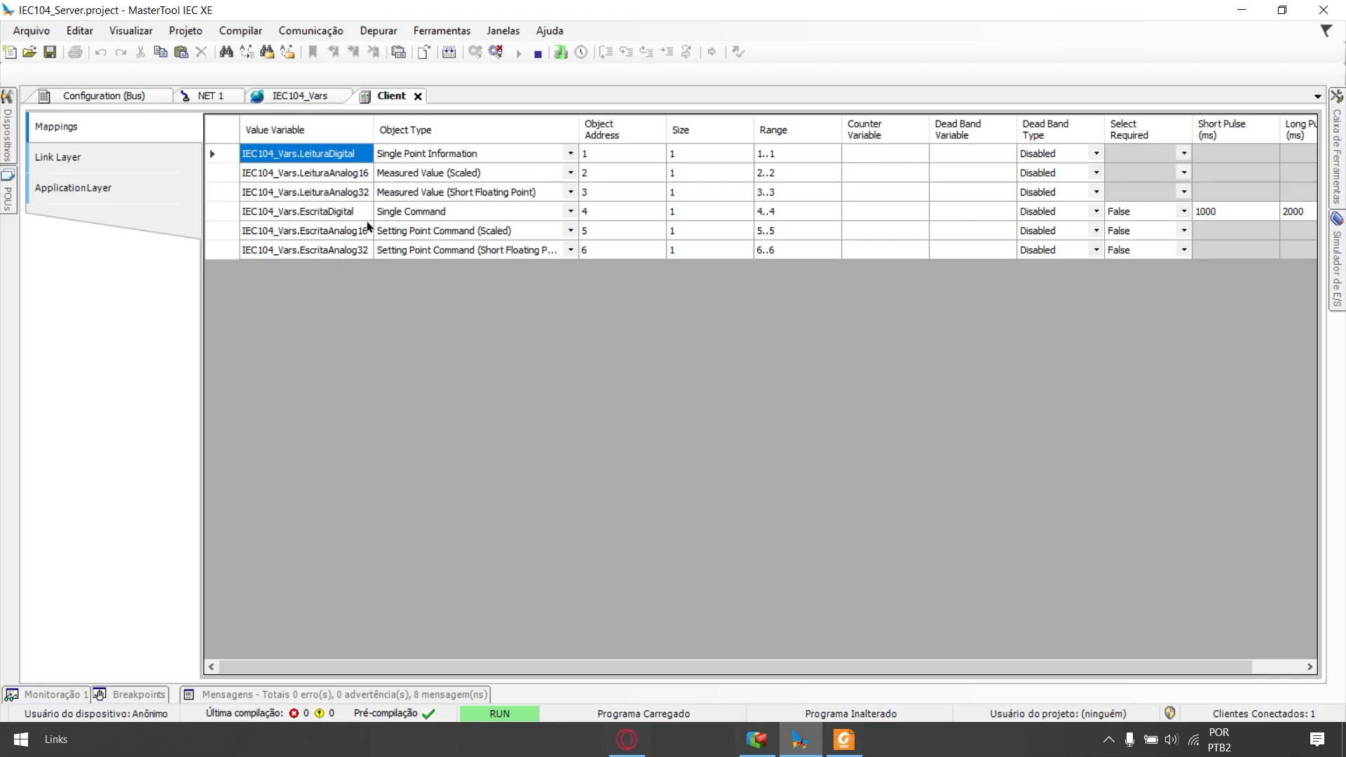
{"action": "left_click", "coordinate": [1242, 10]}
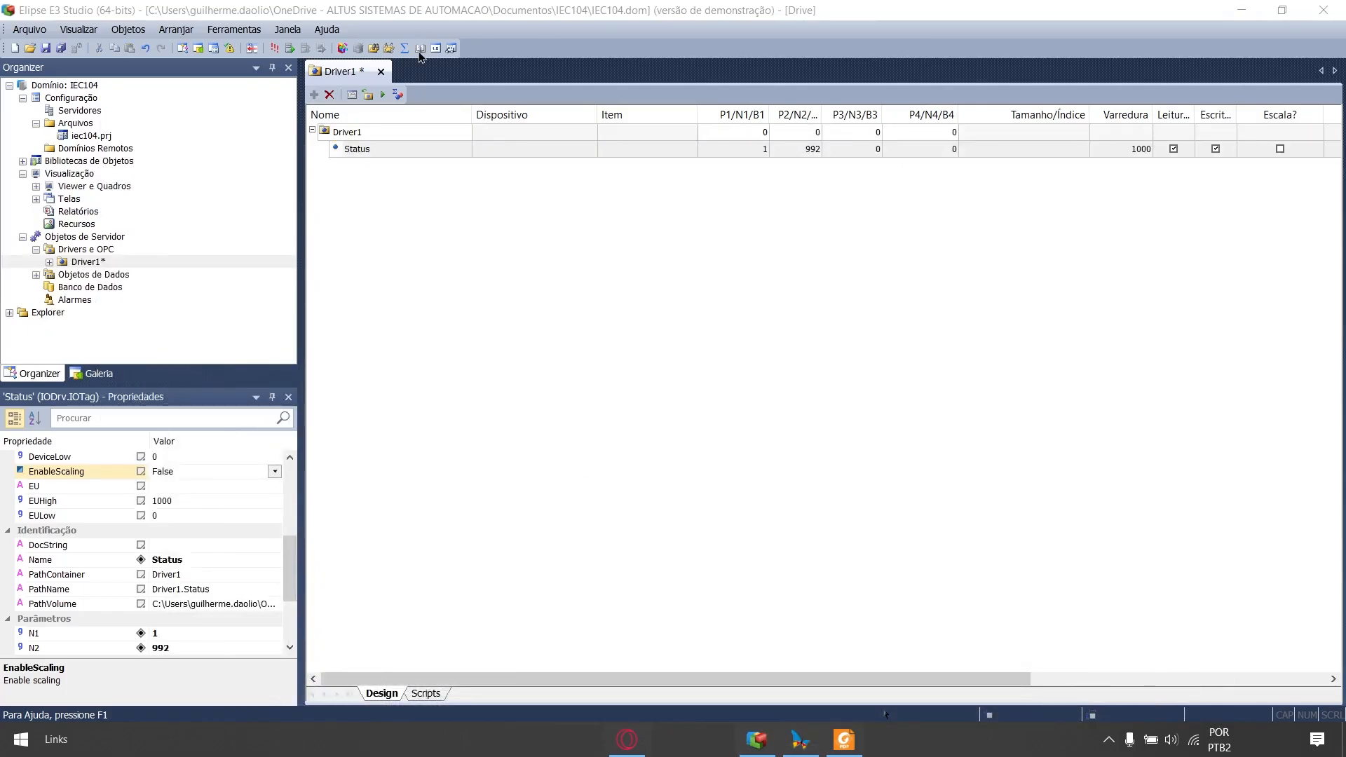
- Add a folder named Leitura under Driver1
{"action": "left_click", "coordinate": [354, 133]}
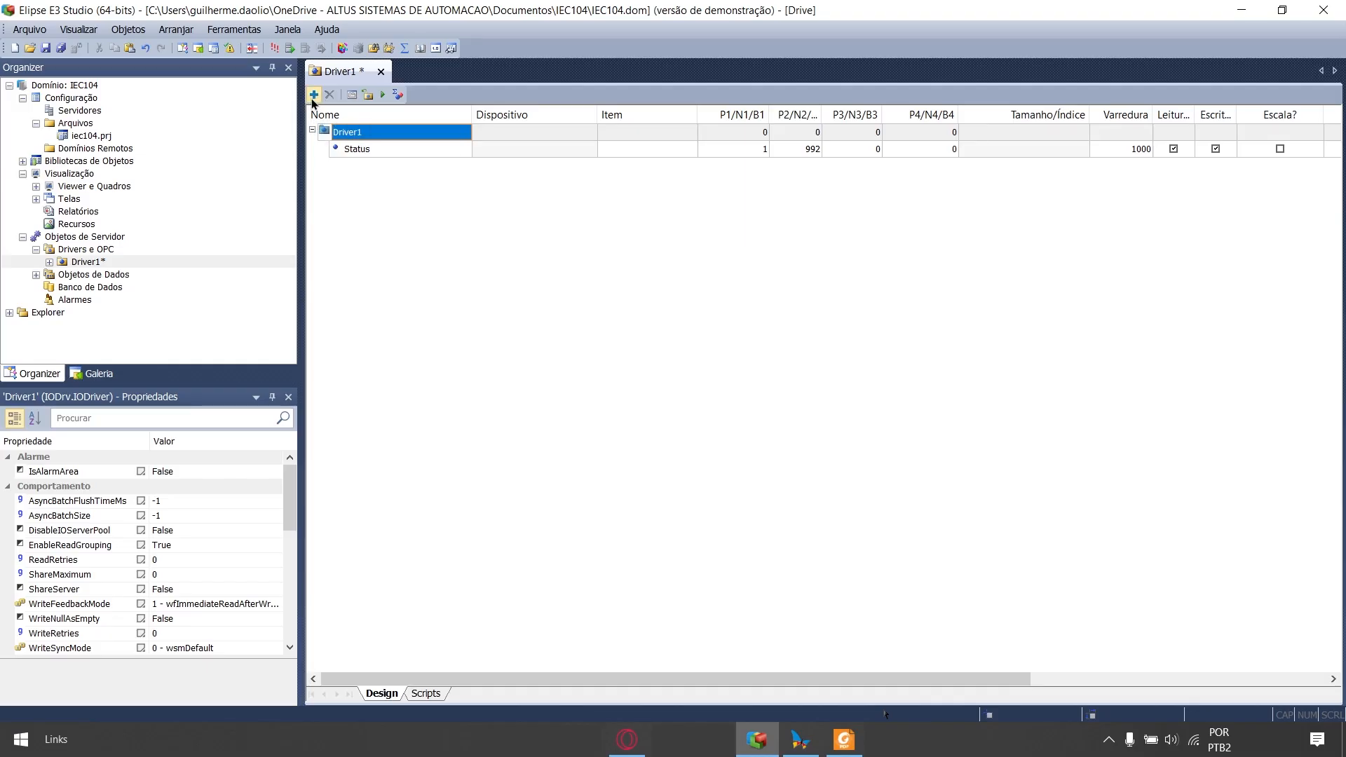
{"action": "left_click", "coordinate": [314, 98]}
{"action": "left_click", "coordinate": [376, 137]}
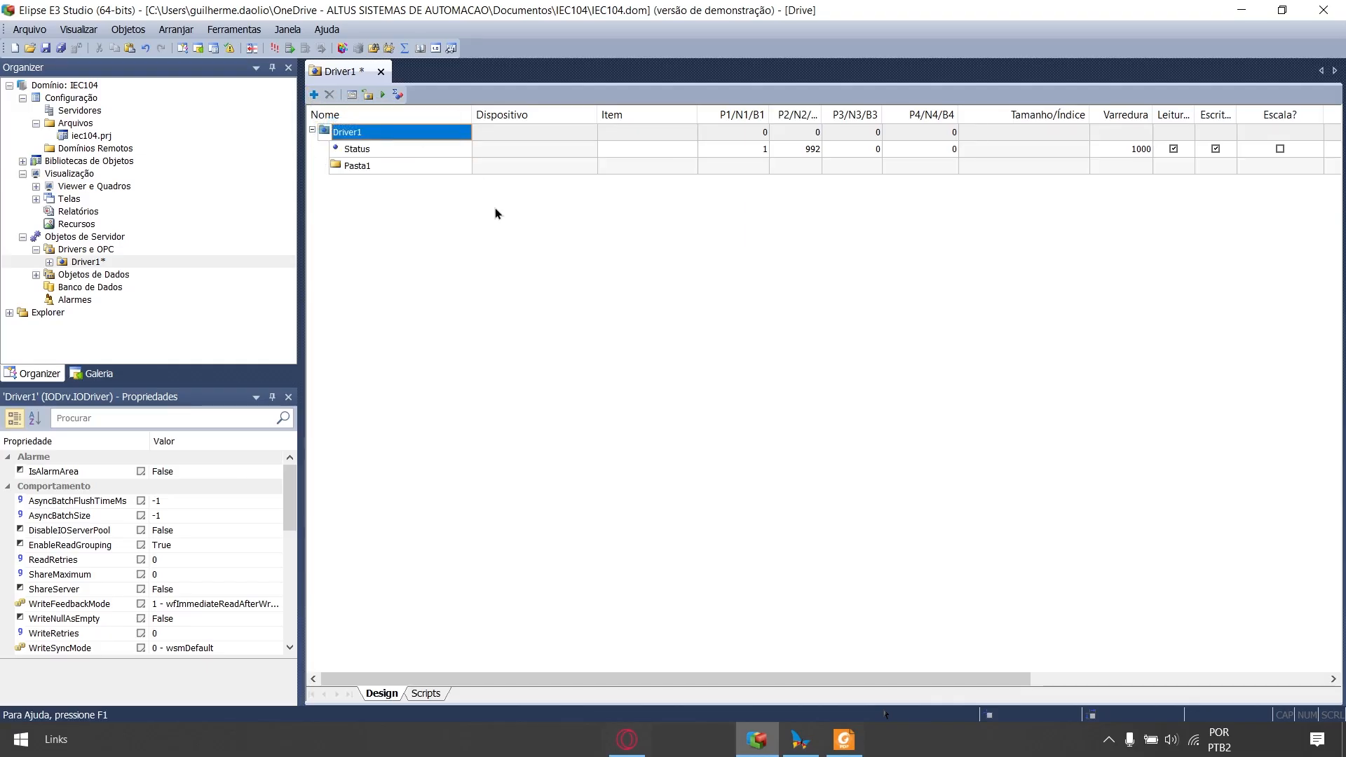
{"action": "right_click", "coordinate": [378, 169]}
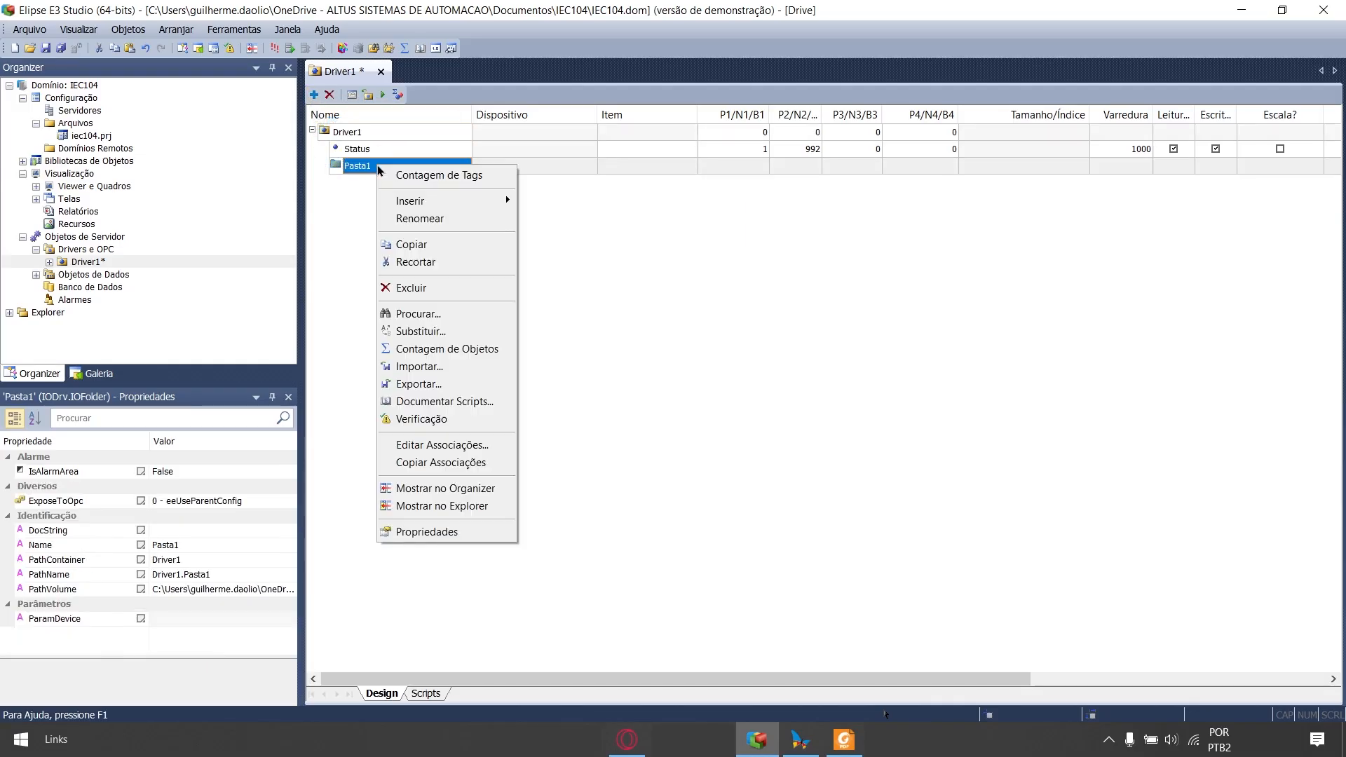
{"action": "left_click", "coordinate": [435, 218]}
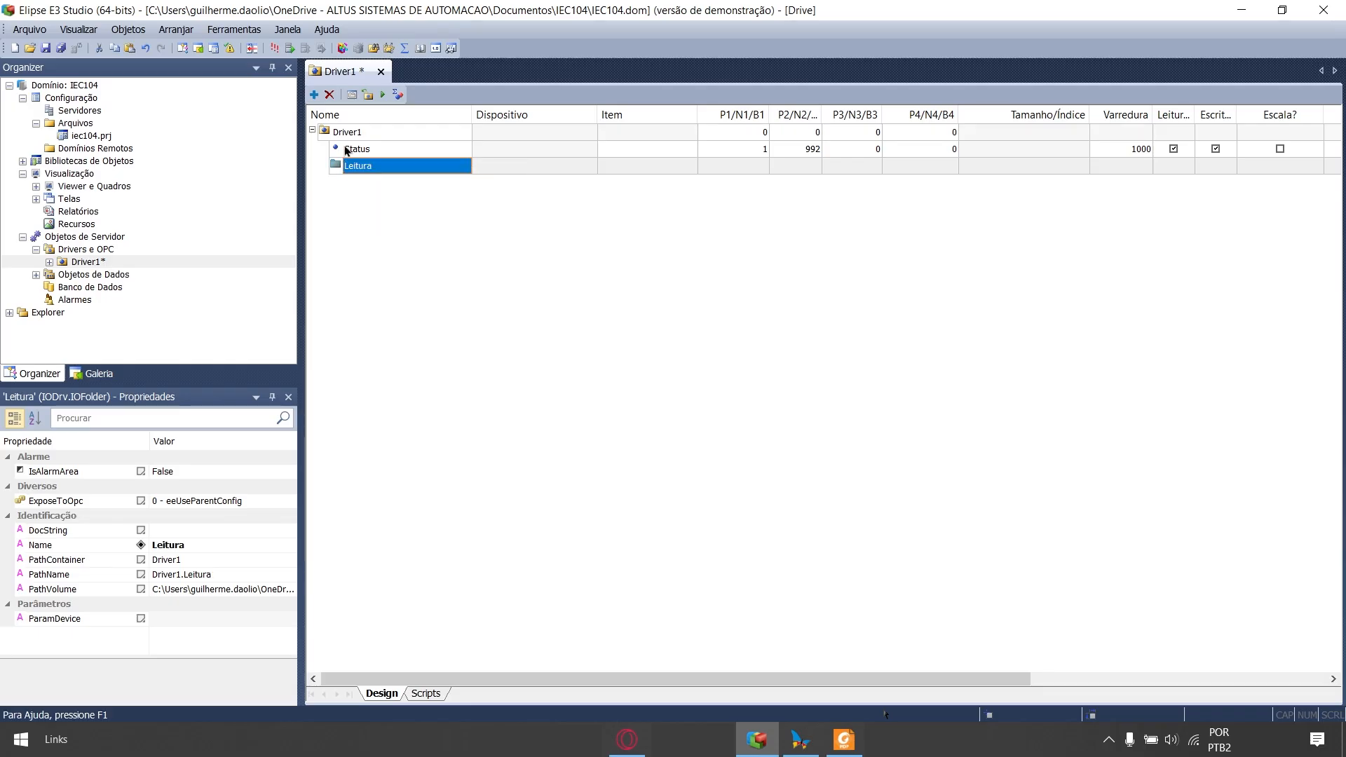
- Add a second folder named Escrita under Driver1
{"action": "right_click", "coordinate": [347, 137]}
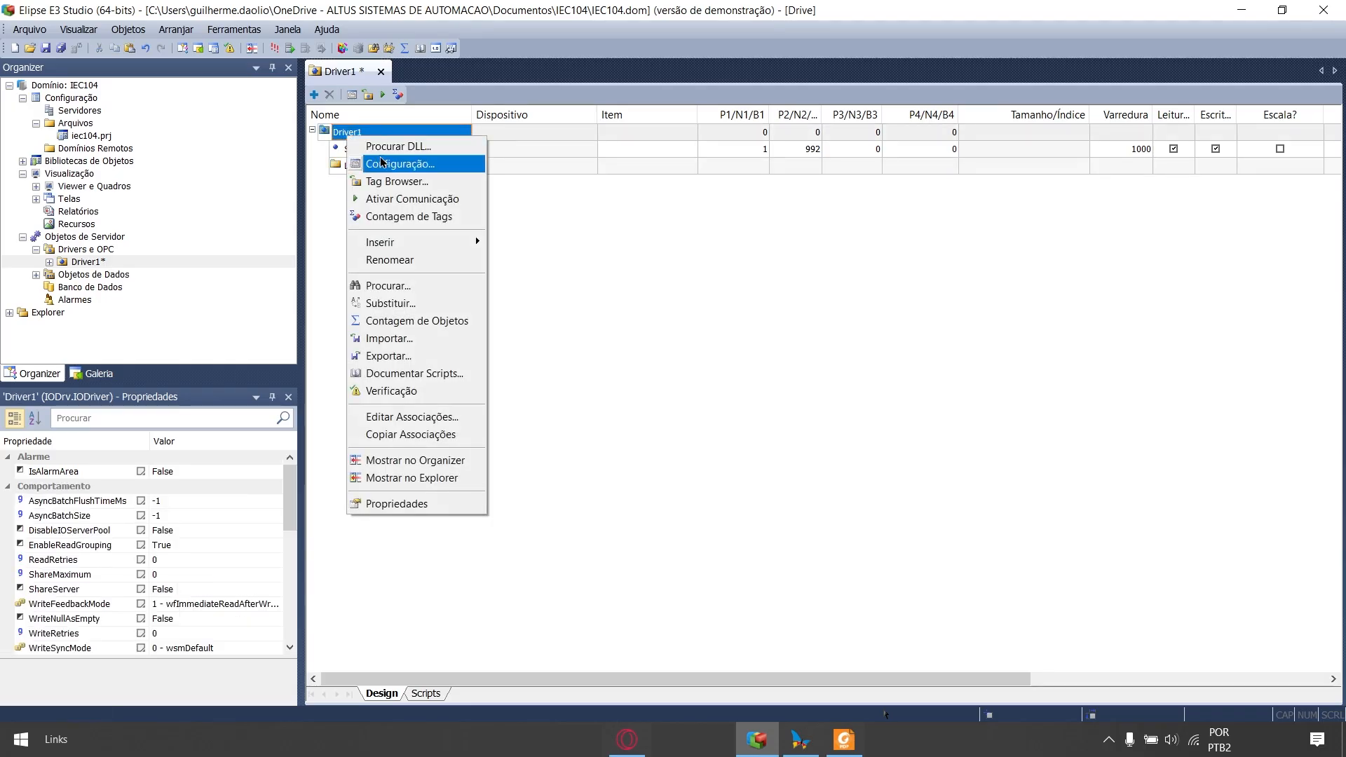
{"action": "left_click", "coordinate": [609, 262]}
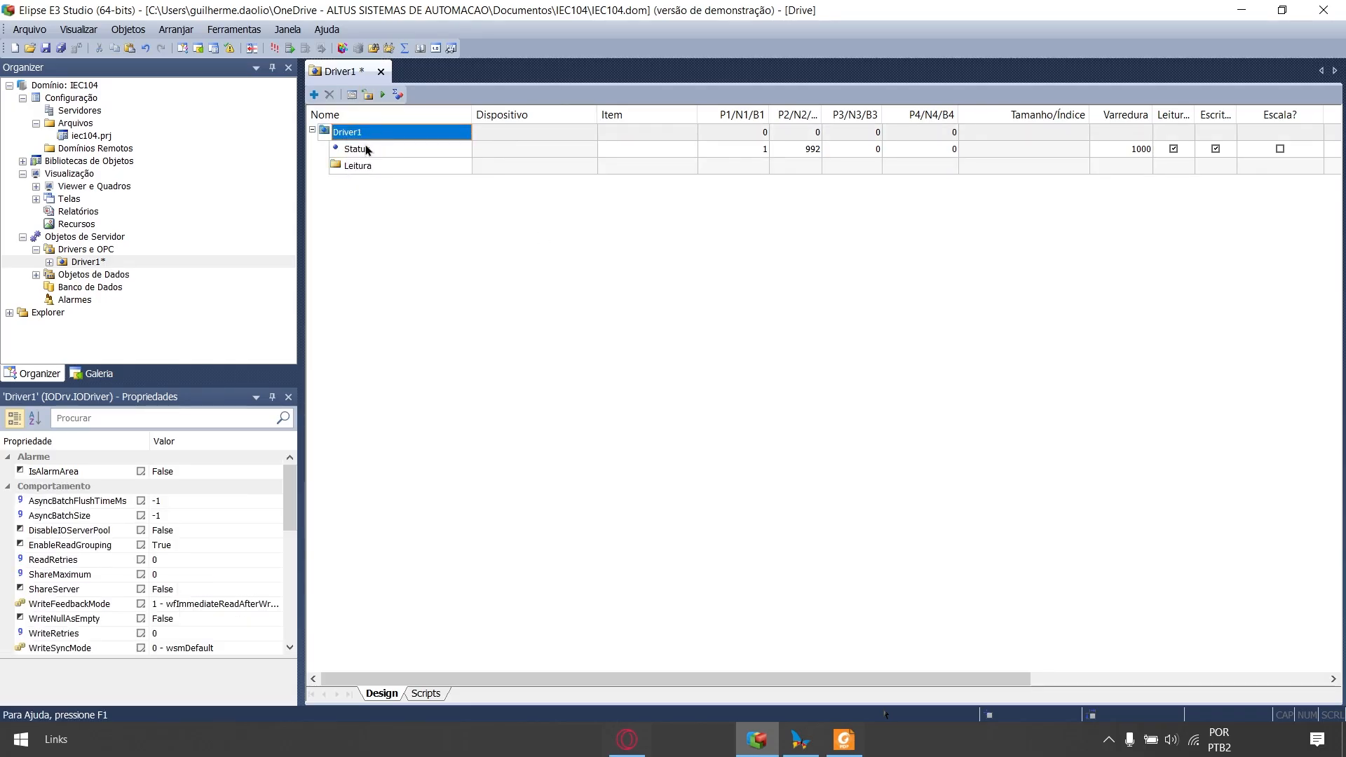
{"action": "left_click", "coordinate": [435, 233]}
{"action": "type", "text": "Escr"}
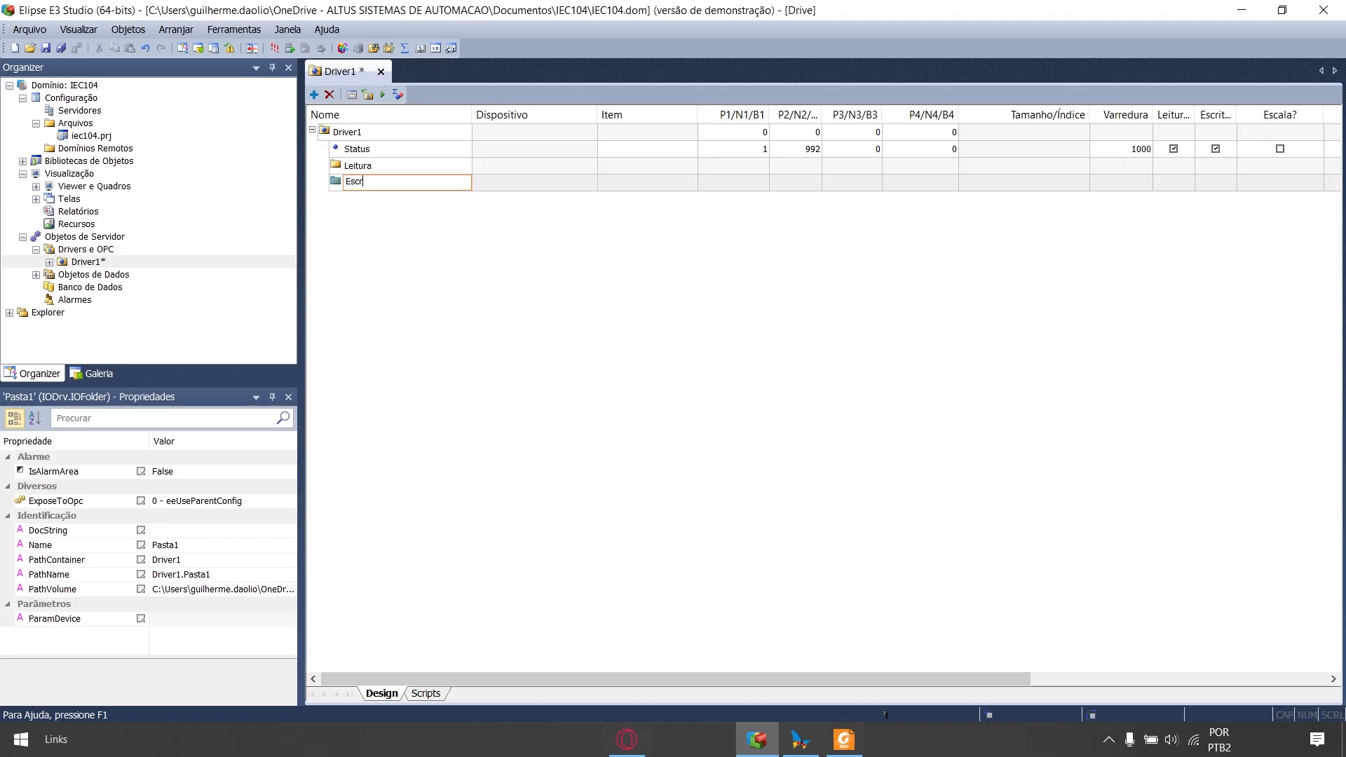
{"action": "type", "text": "ita"}
{"action": "key", "text": "Return"}
- Insert three communication tags into the Leitura folder
{"action": "left_click", "coordinate": [365, 165]}
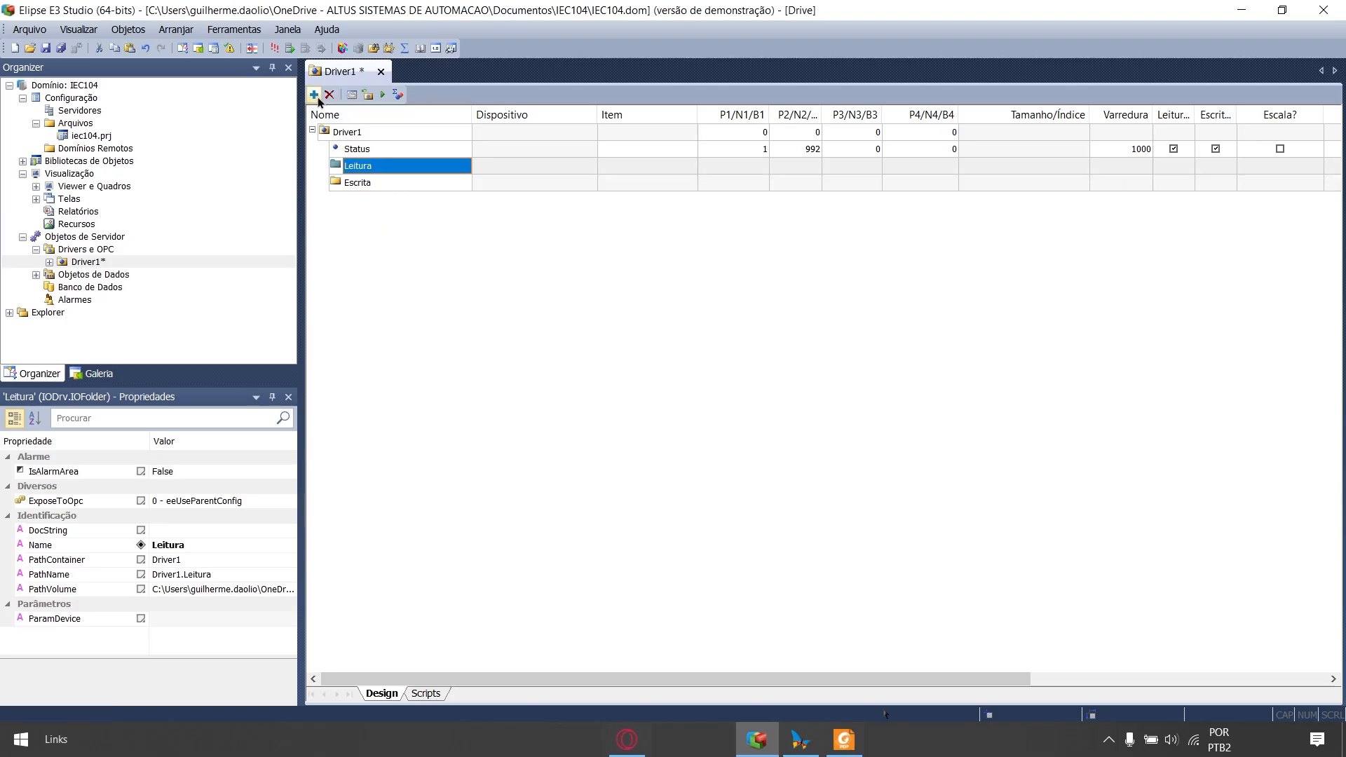
{"action": "left_click", "coordinate": [315, 95]}
{"action": "left_click", "coordinate": [361, 141]}
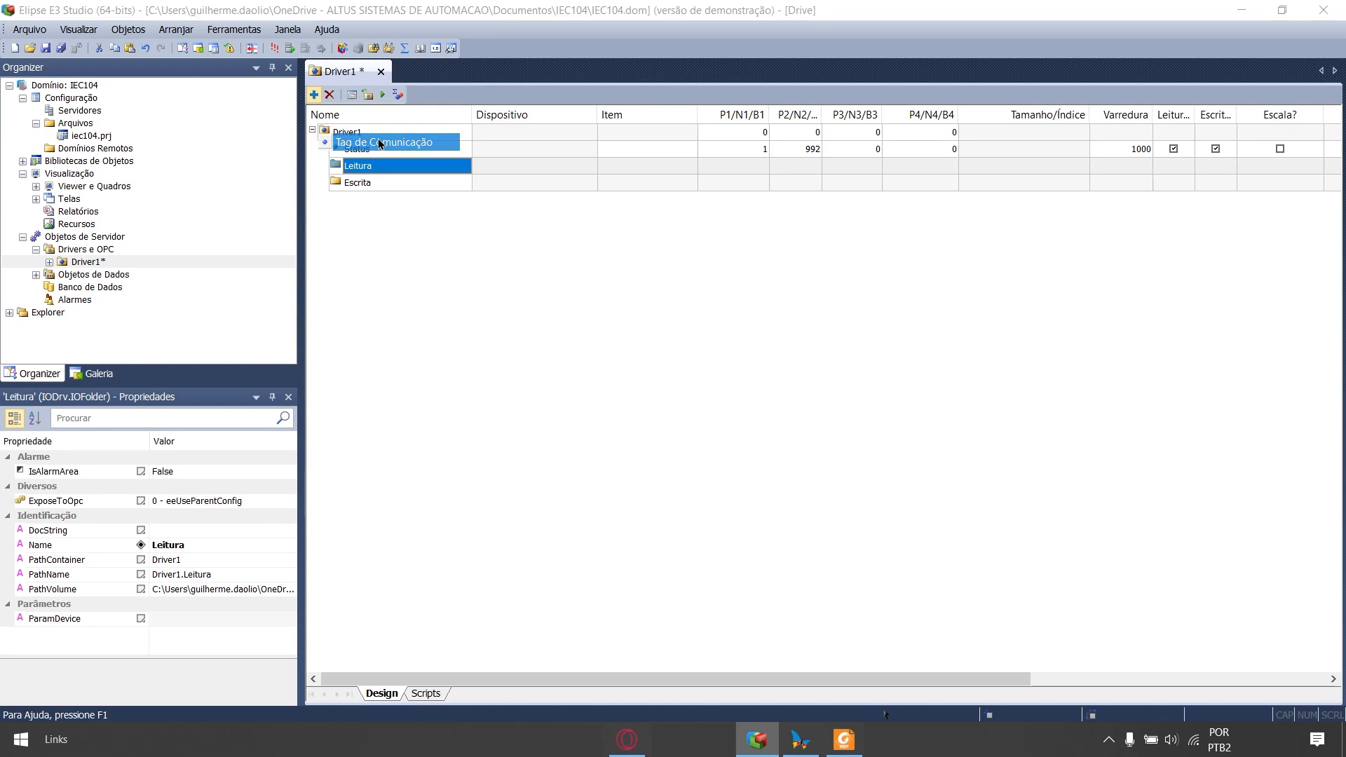
{"action": "type", "text": "3"}
{"action": "left_click_drag", "start_coordinate": [689, 309], "coordinate": [734, 252]}
{"action": "left_click", "coordinate": [692, 337]}
- Insert three communication tags into the Escrita folder
{"action": "left_click", "coordinate": [358, 233]}
{"action": "left_click", "coordinate": [315, 95]}
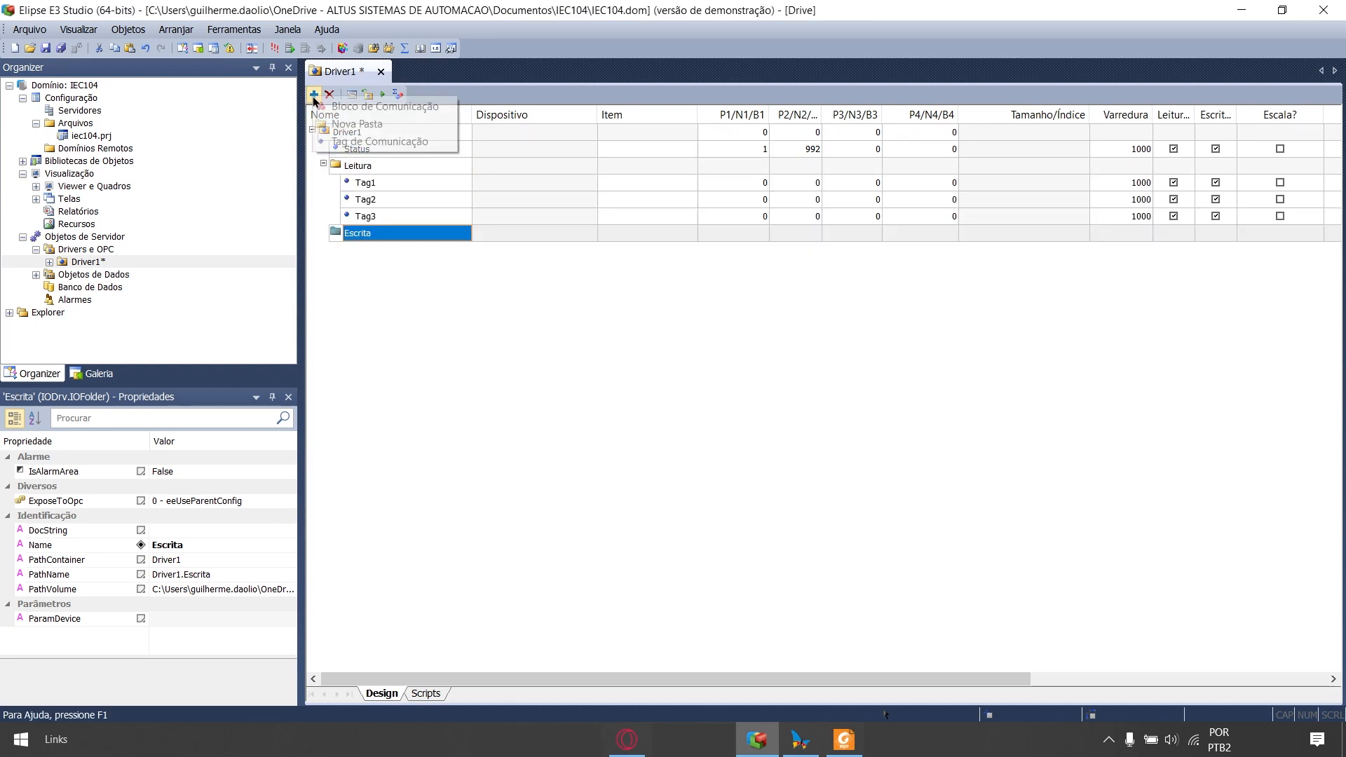
{"action": "left_click", "coordinate": [402, 142]}
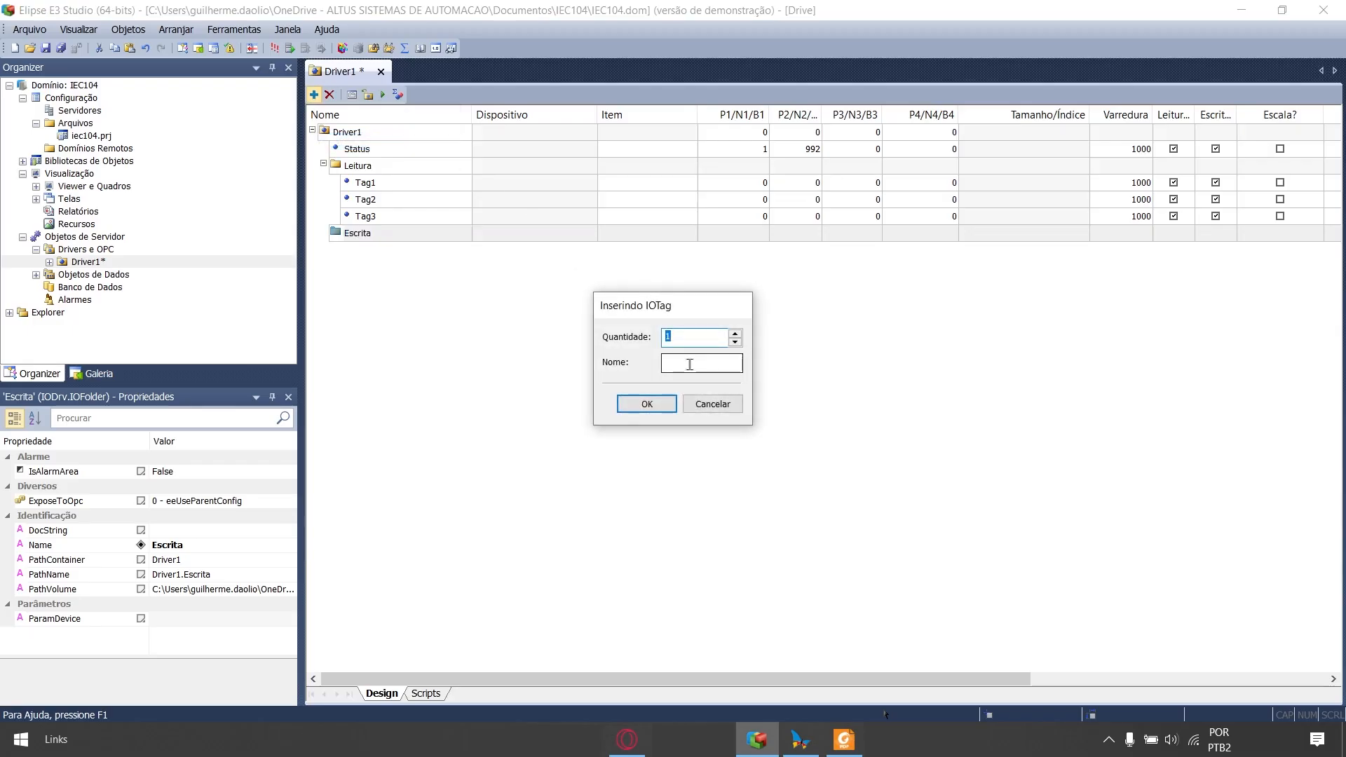
{"action": "type", "text": "3"}
{"action": "left_click", "coordinate": [647, 404]}
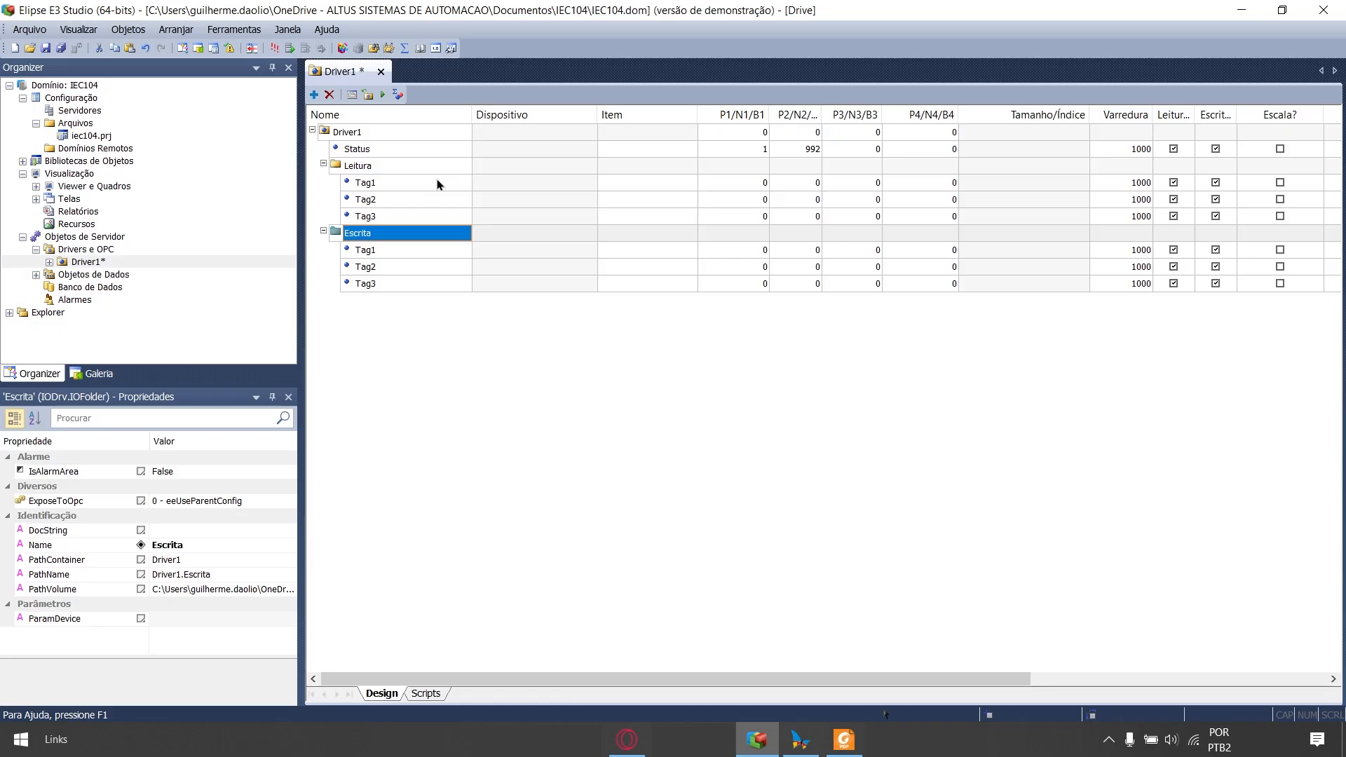
- Rename the first tag in the Leitura folder as LeituraDigital
{"action": "left_click", "coordinate": [391, 183]}
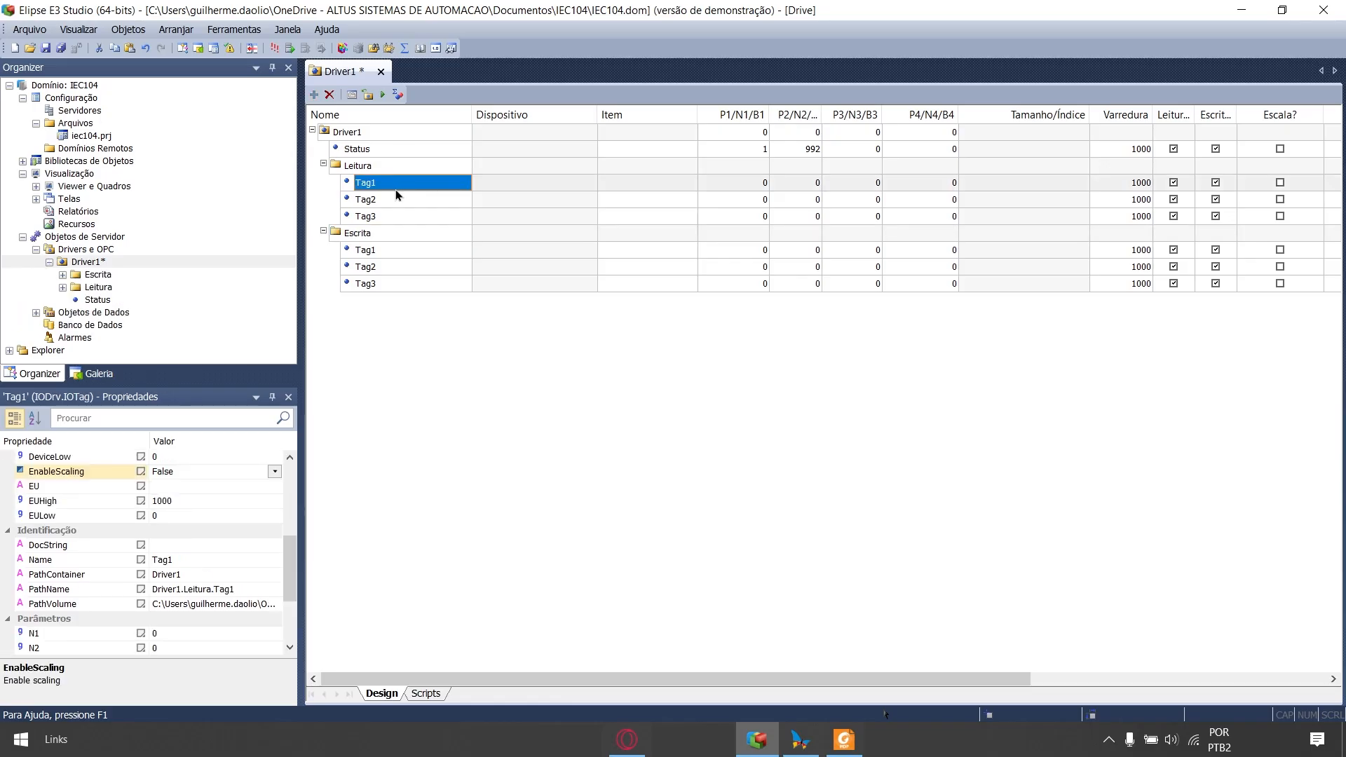
{"action": "right_click", "coordinate": [396, 189]}
{"action": "left_click", "coordinate": [406, 203]}
{"action": "type", "text": "LeituraDigital"}
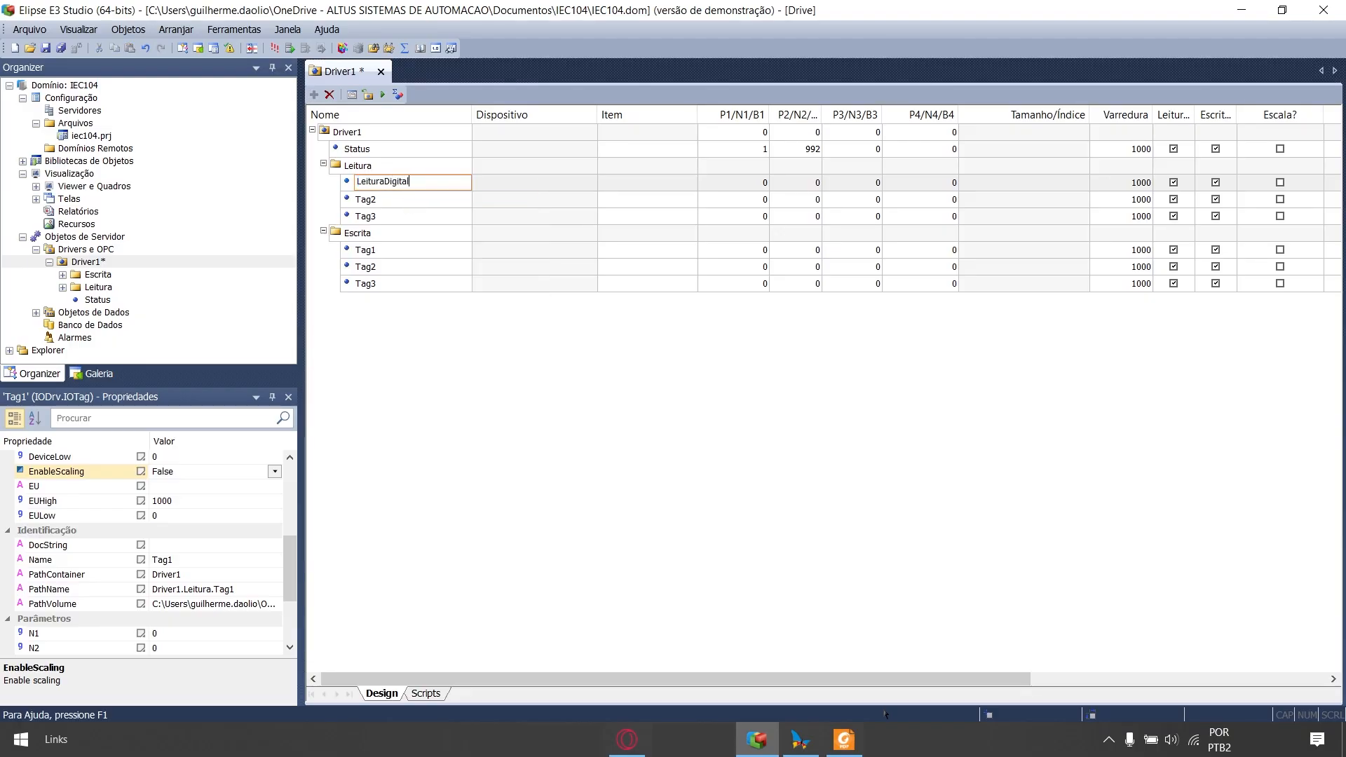
- Rename the second tag in the Leitura folder as Leitura16bits
{"action": "left_click", "coordinate": [406, 199]}
{"action": "right_click", "coordinate": [441, 218]}
{"action": "right_click", "coordinate": [425, 204]}
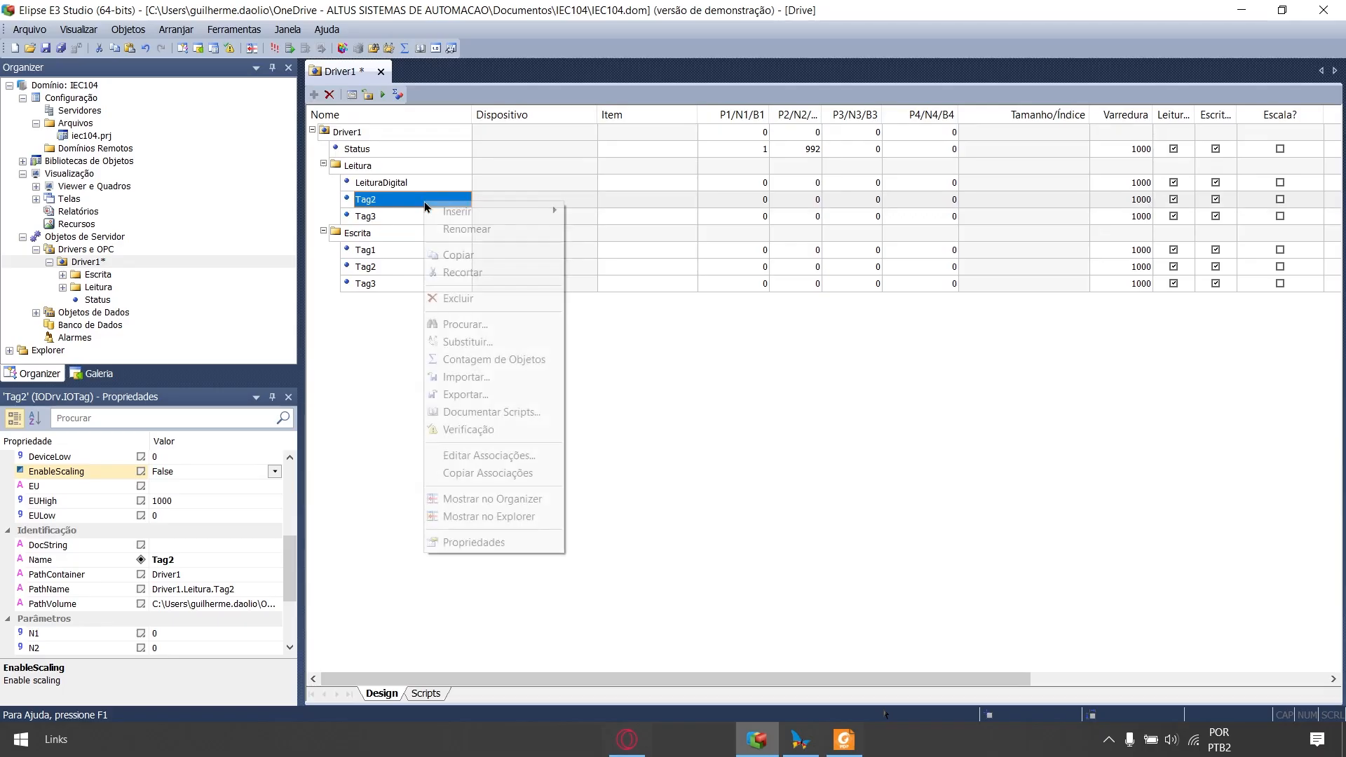
{"action": "left_click", "coordinate": [466, 230]}
{"action": "type", "text": "Leitura16n"}
{"action": "key", "text": "BackSpace"}
{"action": "type", "text": "bits"}
- Rename the third tag in the Leitura folder as Leitura32bits
{"action": "right_click", "coordinate": [447, 212]}
{"action": "left_click", "coordinate": [472, 241]}
{"action": "type", "text": "Leitura32"}
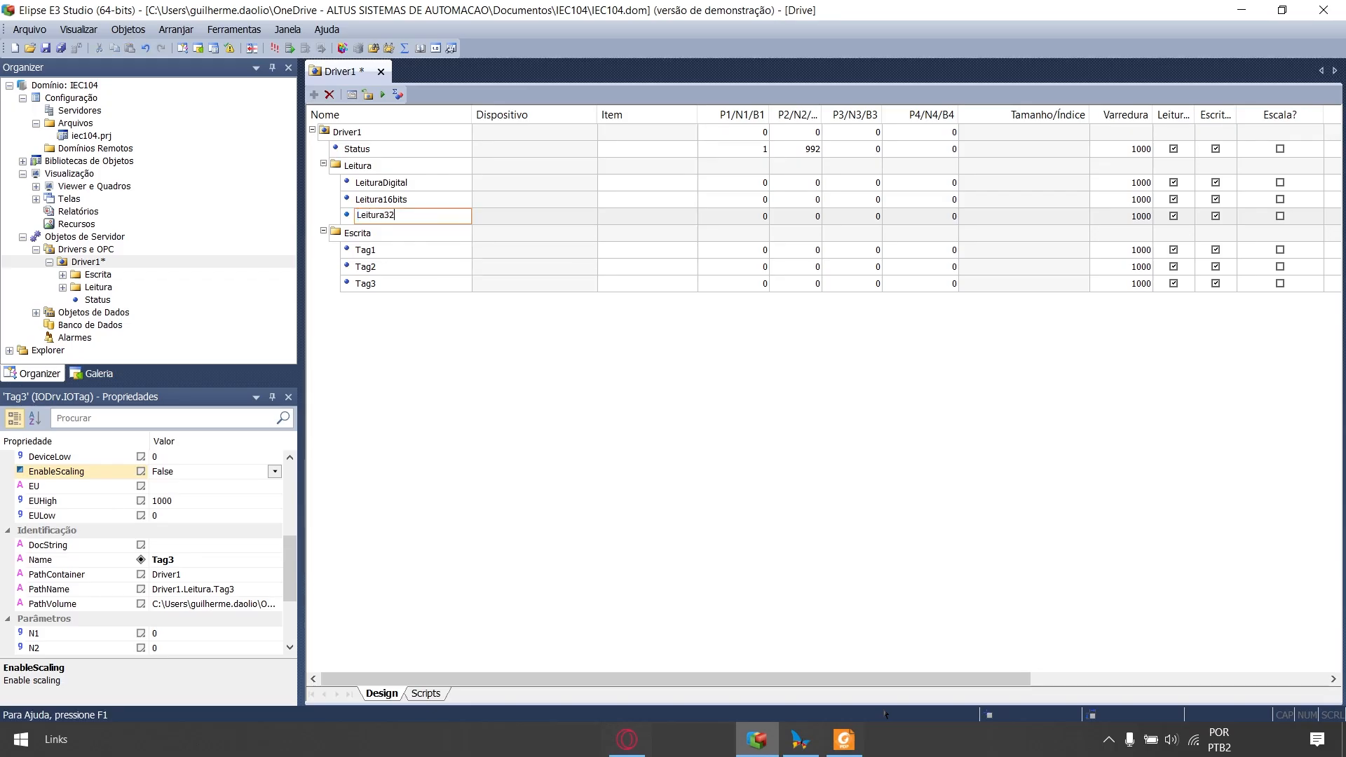
{"action": "key", "text": "Return"}
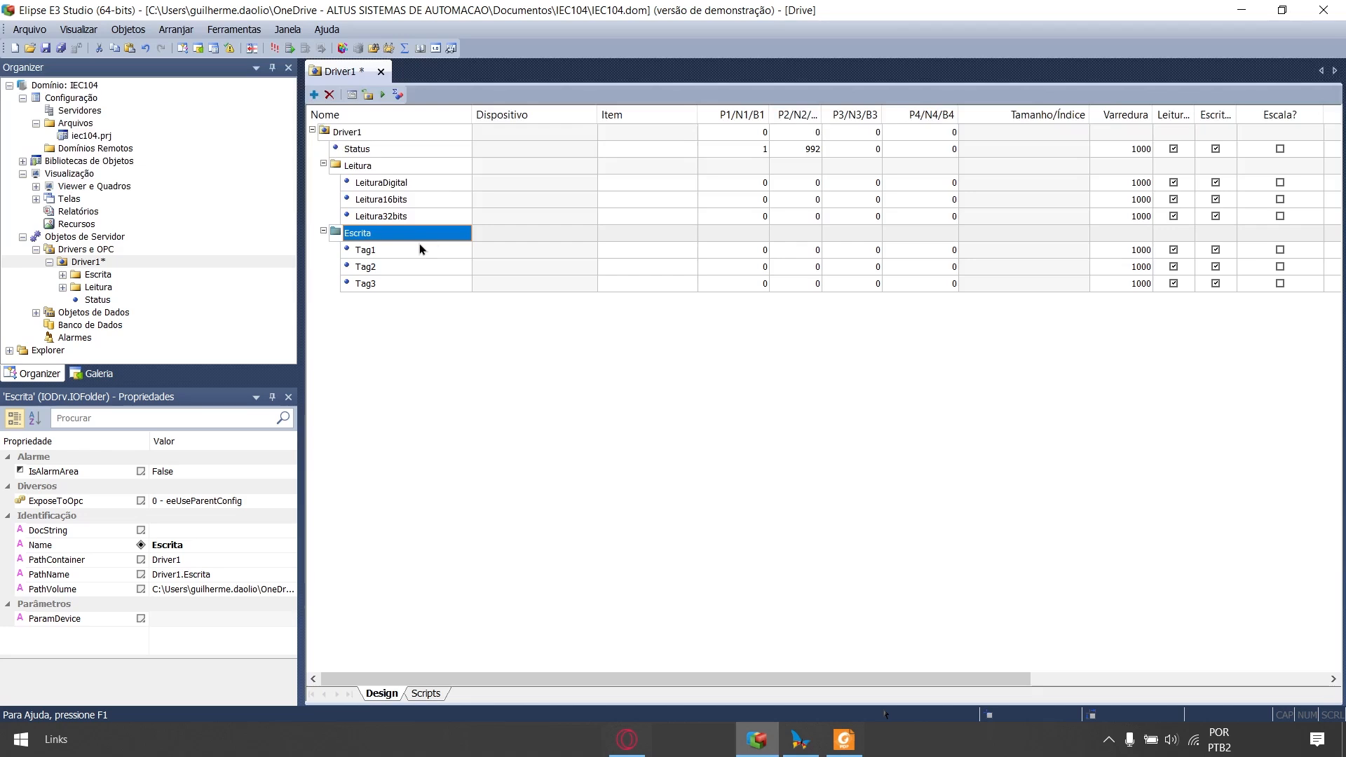
- Rename the first tag in the Escrita folder as EscritaDigital
{"action": "left_click", "coordinate": [414, 250]}
{"action": "right_click", "coordinate": [414, 250]}
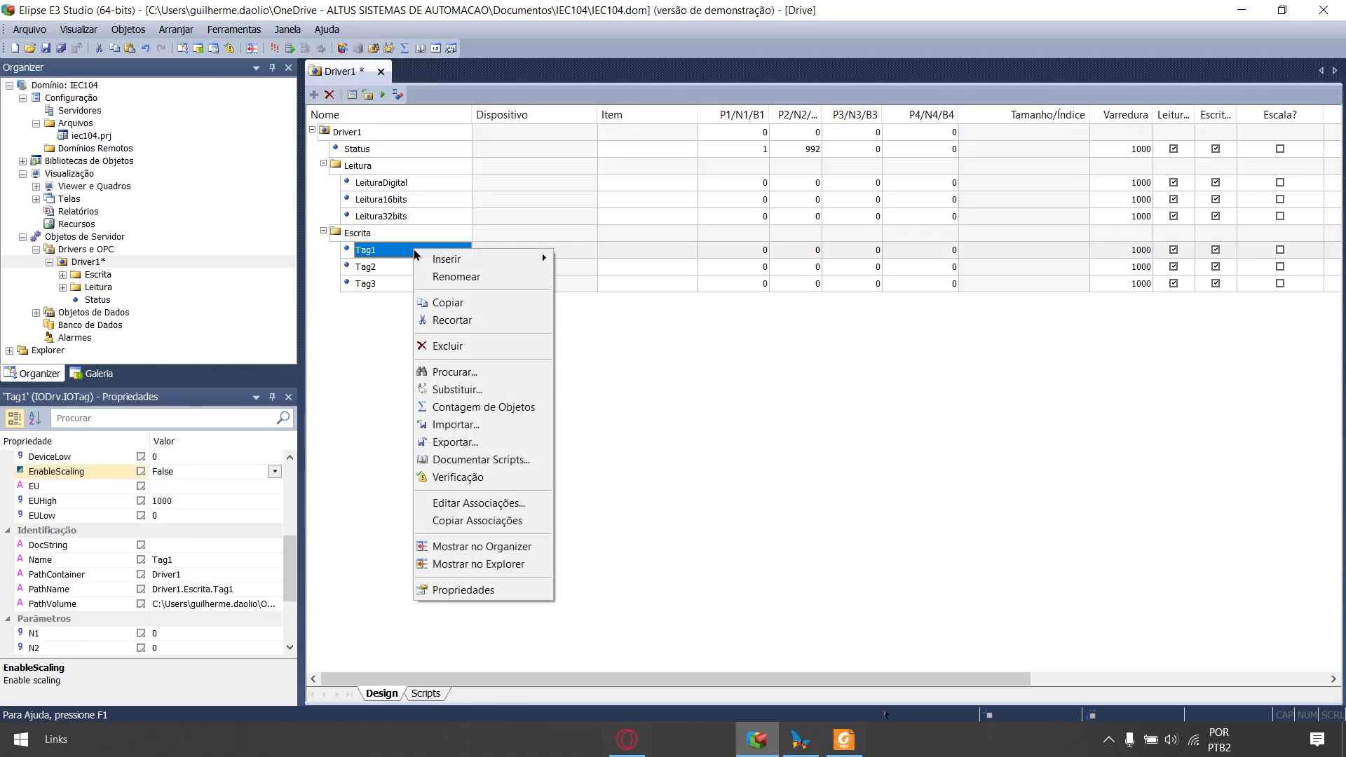
{"action": "left_click", "coordinate": [500, 284]}
{"action": "type", "text": "Escrit"}
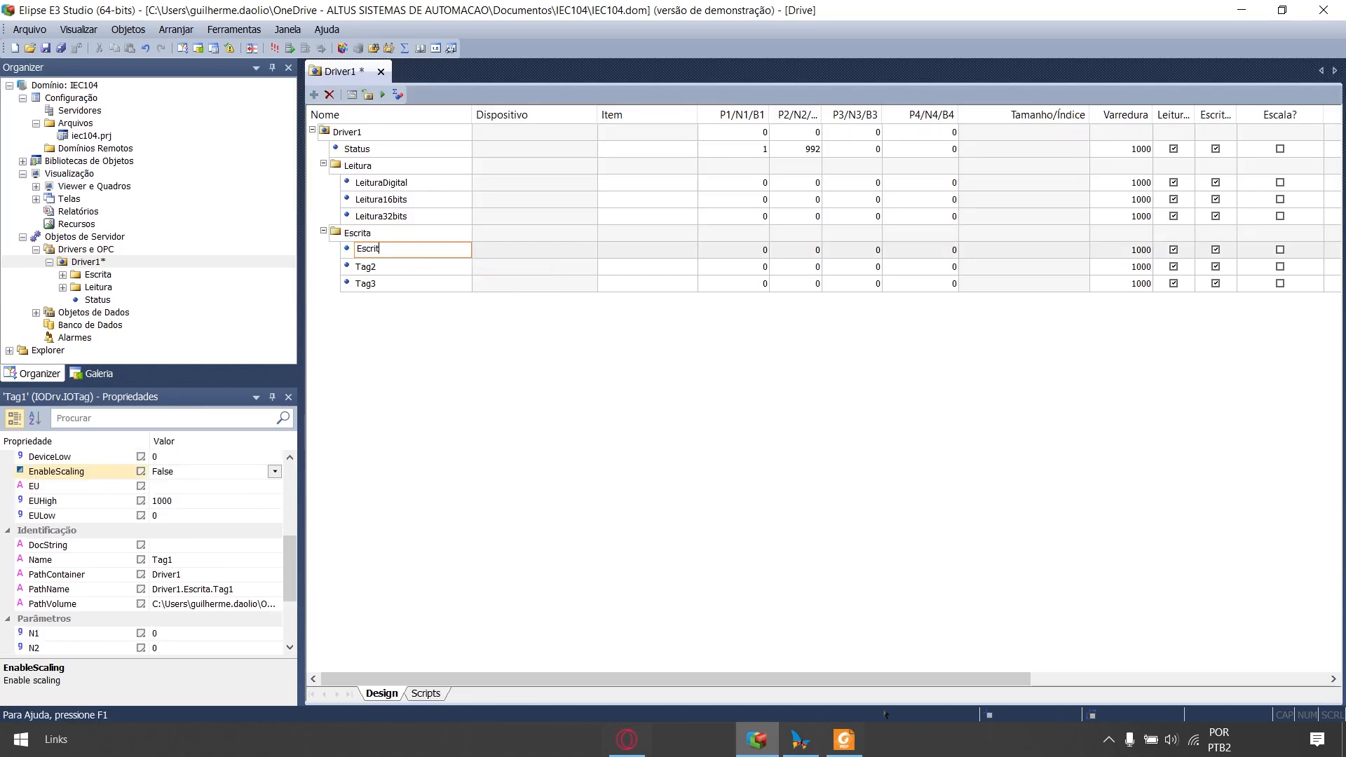
{"action": "type", "text": "aDigital"}
- Rename the second and third tags in the Escrita folder as Escrita16bits and Escrita32bits
{"action": "left_click", "coordinate": [466, 267]}
{"action": "right_click", "coordinate": [466, 267]}
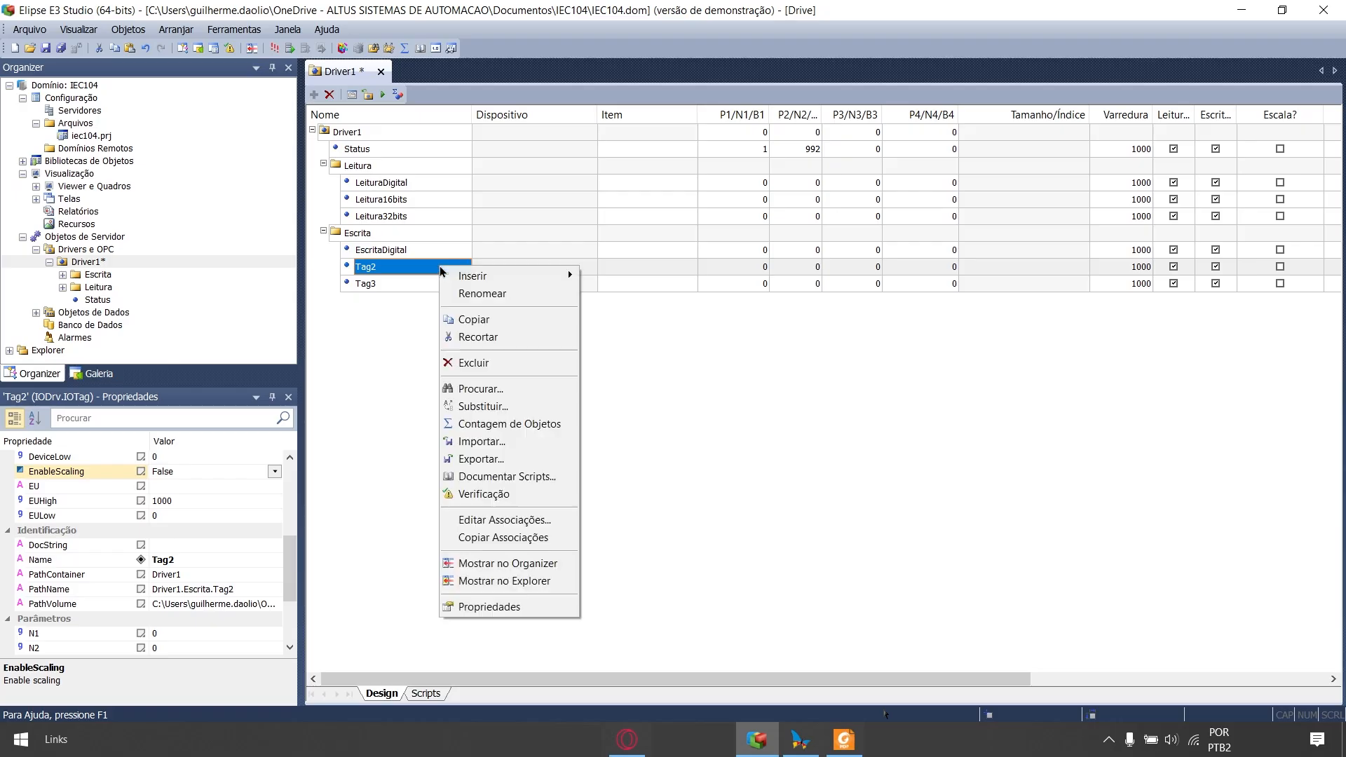
{"action": "left_click", "coordinate": [493, 295]}
{"action": "type", "text": "Escrita"}
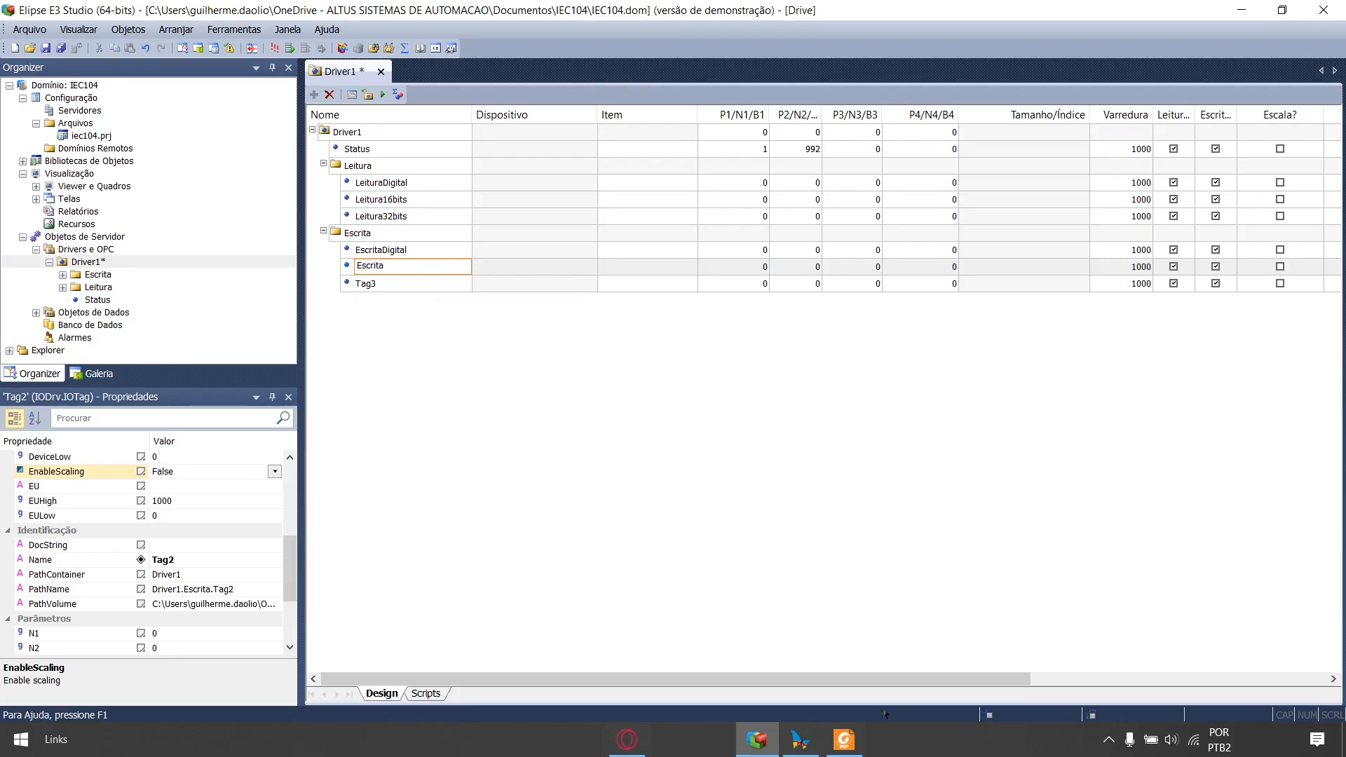
{"action": "type", "text": "16bits"}
{"action": "key", "text": "Return"}
{"action": "type", "text": "Escrita32bits"}
{"action": "key", "text": "Return"}
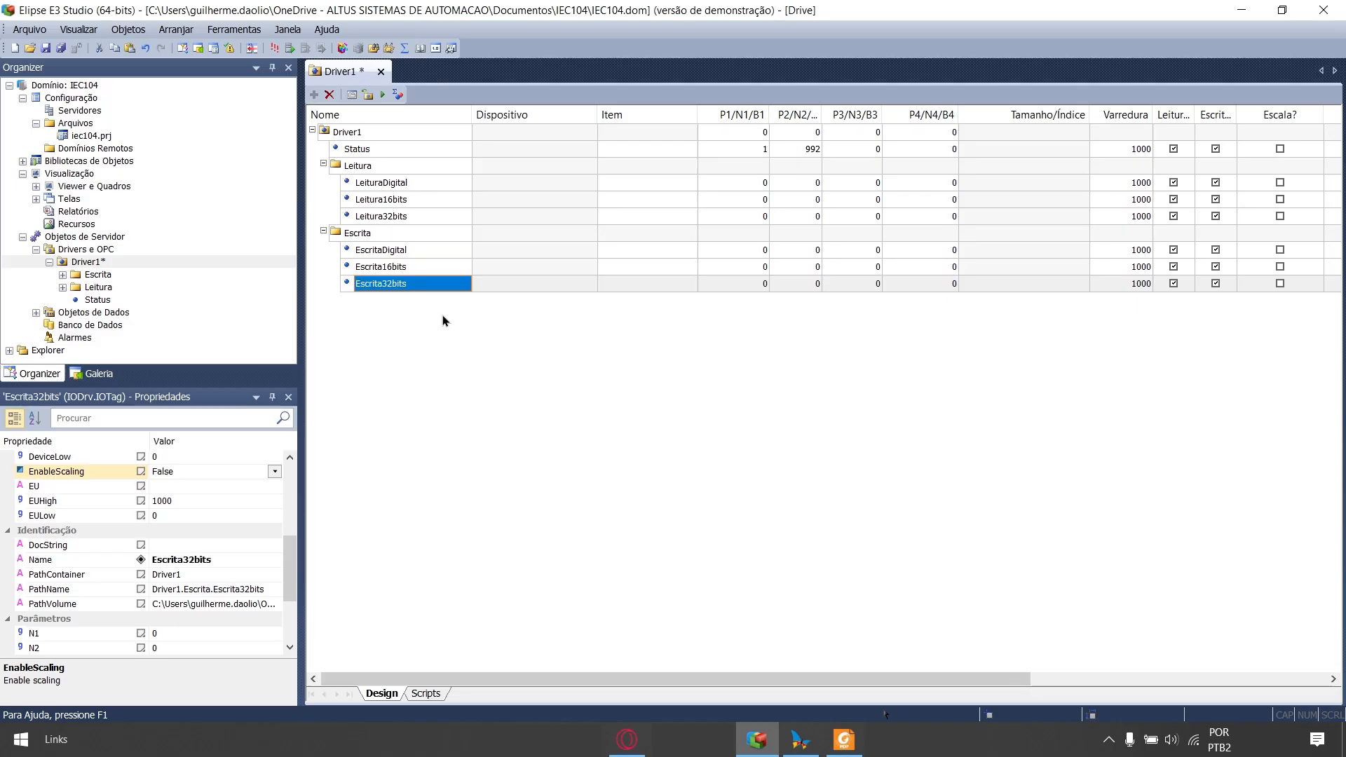
- Set P1/N1/B1 to 1 for LeituraDigital, Leitura16bits and Leitura32bits
{"action": "left_click", "coordinate": [416, 183]}
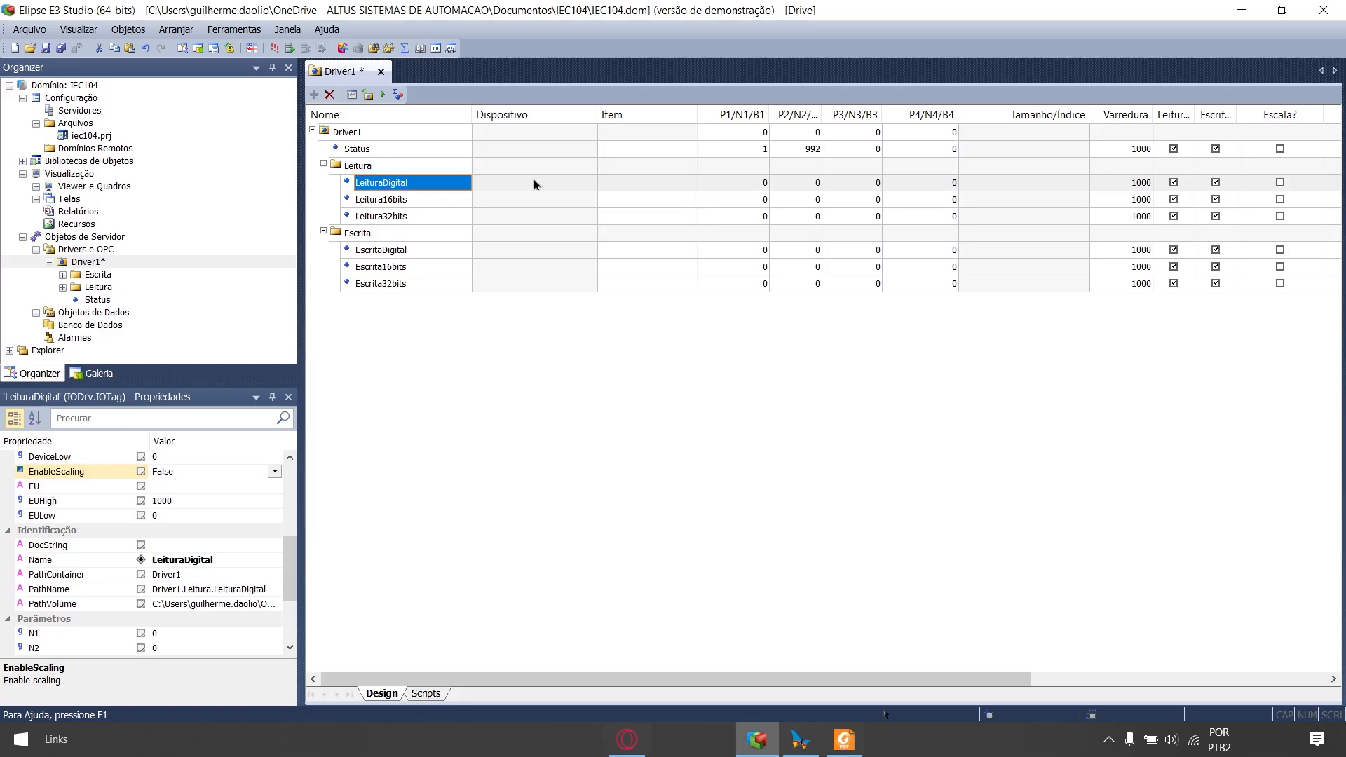
{"action": "left_click", "coordinate": [729, 185]}
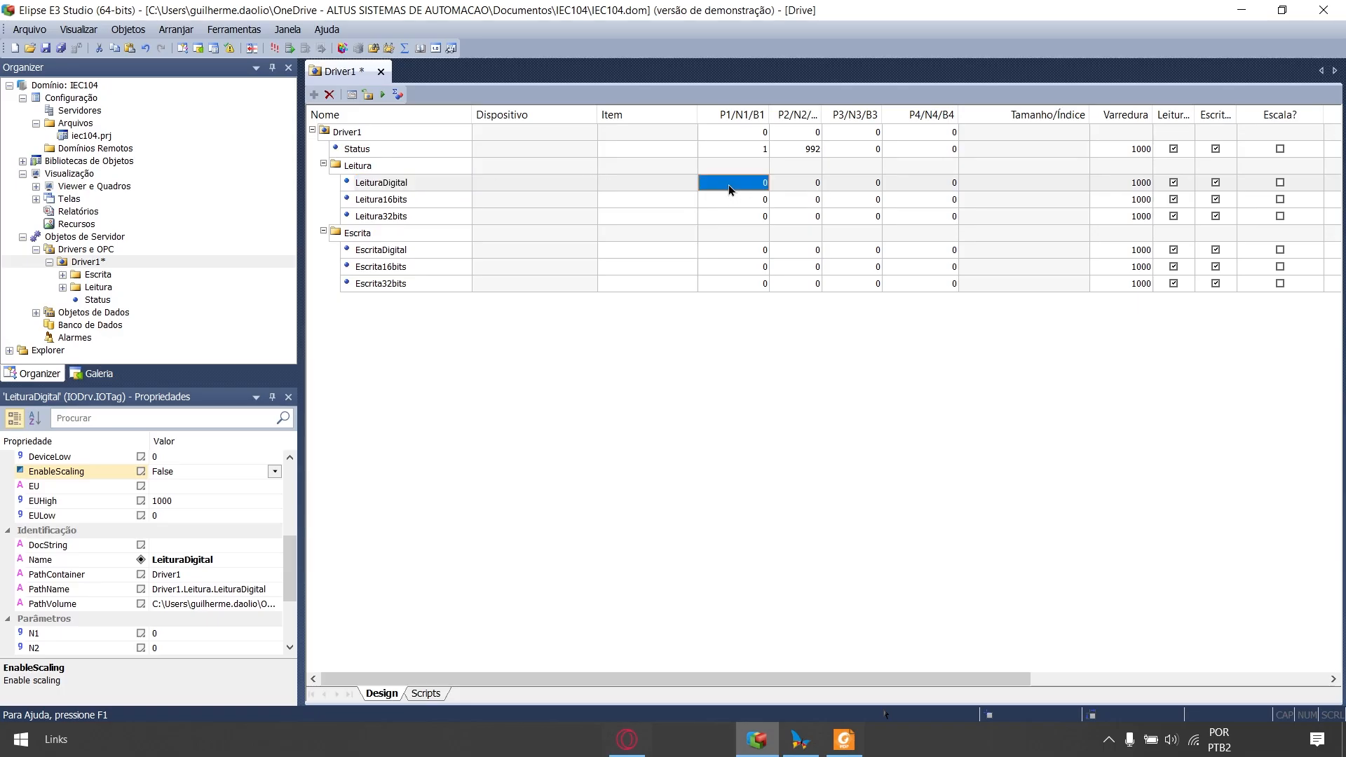
{"action": "type", "text": "1"}
{"action": "key", "text": "Return"}
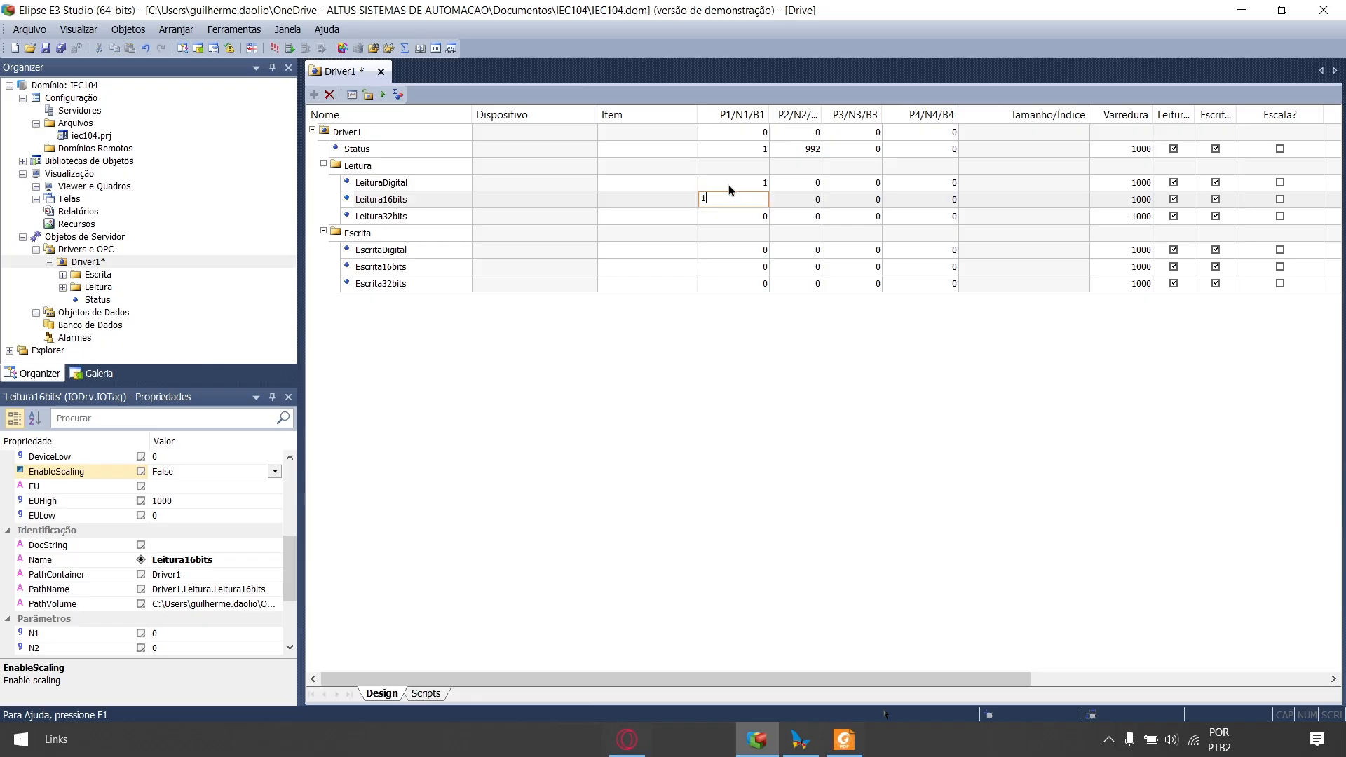
{"action": "type", "text": "1"}
{"action": "key", "text": "Return"}
{"action": "type", "text": "1"}
{"action": "key", "text": "Return"}
- Set P1/N1/B1 to 1 for EscritaDigital, Escrita16bits and Escrita32bits
{"action": "key", "text": "Return"}
{"action": "type", "text": "1"}
{"action": "key", "text": "Return"}
{"action": "type", "text": "1"}
{"action": "key", "text": "Return"}
{"action": "type", "text": "1"}
{"action": "key", "text": "Return"}
- Set the second numeric parameter (P2/N2) to 5 for all three tags in the Leitura folder
{"action": "key", "text": "Up"}
{"action": "key", "text": "Up"}
{"action": "key", "text": "Up"}
{"action": "key", "text": "Up"}
{"action": "key", "text": "Up"}
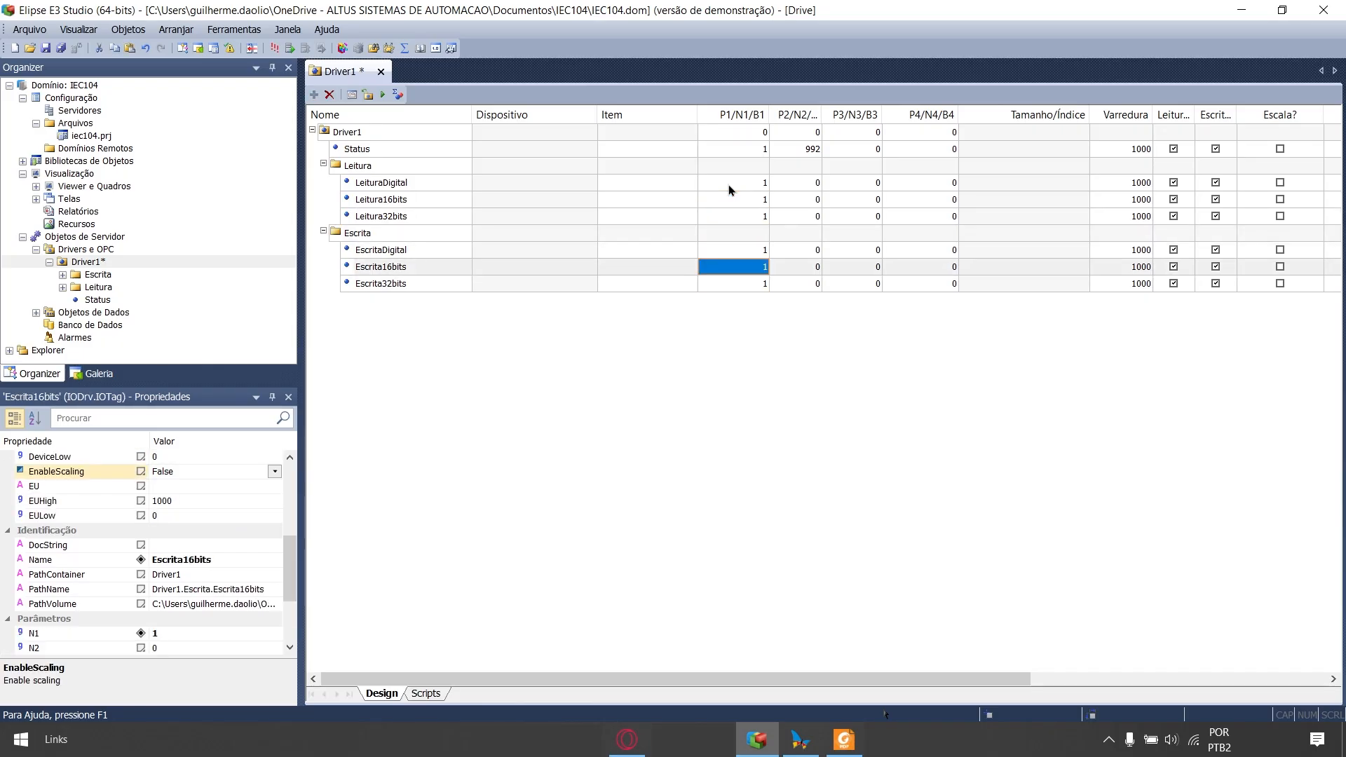
{"action": "key", "text": "Up"}
{"action": "key", "text": "Right"}
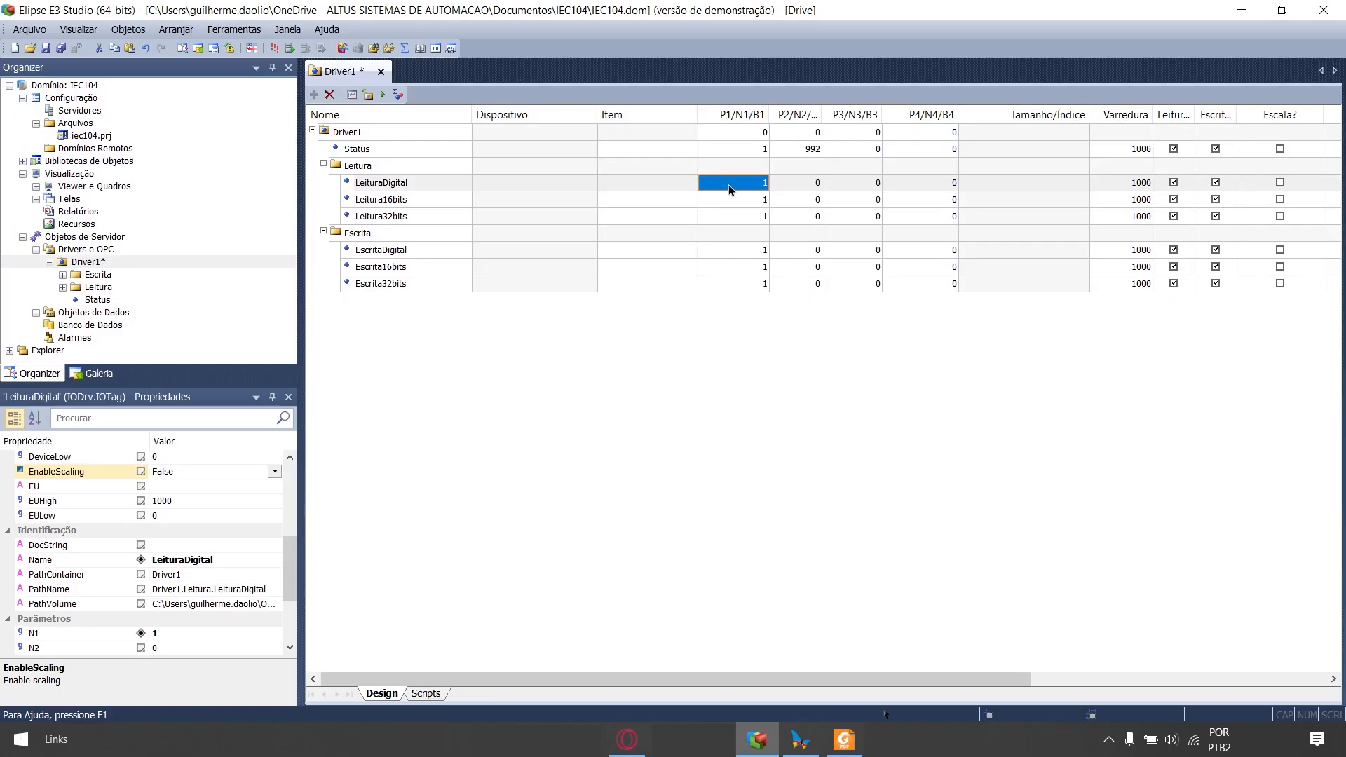
{"action": "key", "text": "Down"}
{"action": "key", "text": "Down"}
{"action": "key", "text": "Up"}
{"action": "key", "text": "Up"}
{"action": "key", "text": "Down"}
{"action": "key", "text": "Up"}
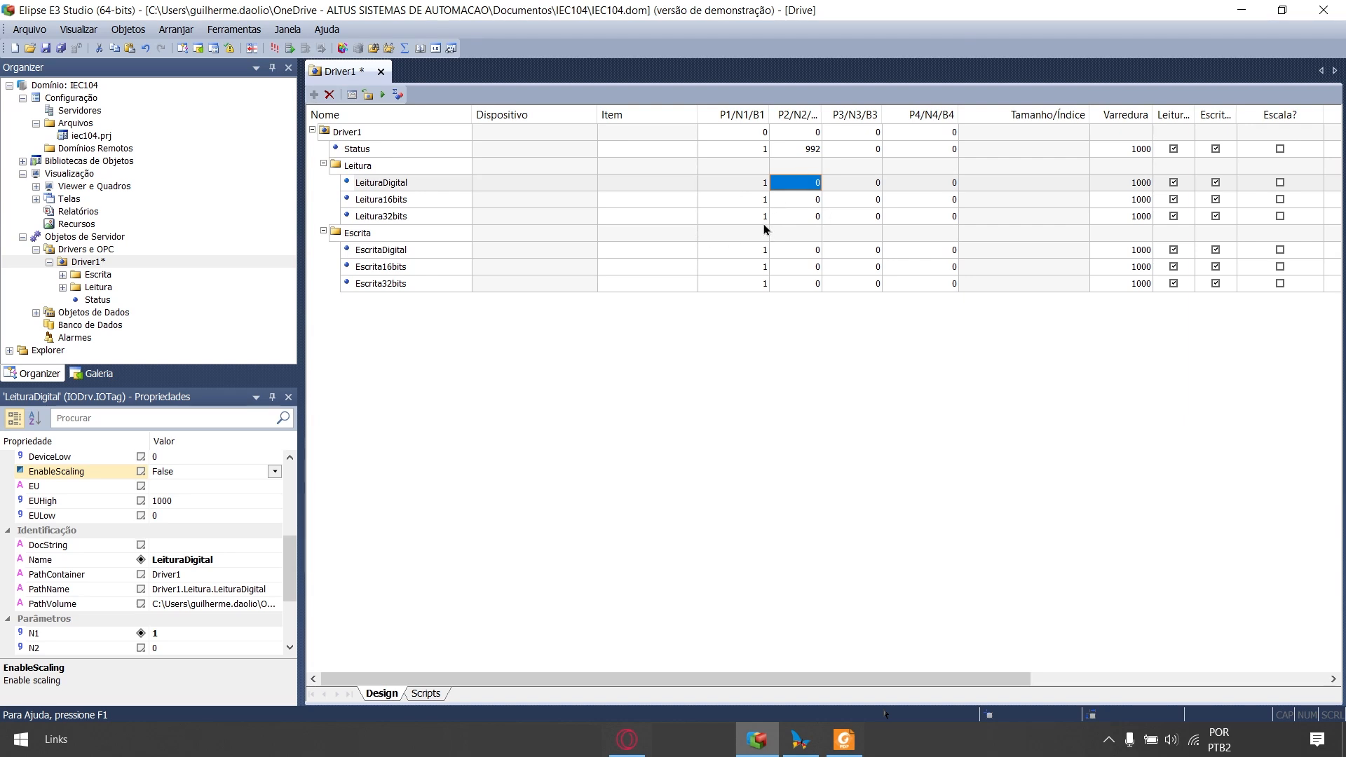
{"action": "key", "text": "Down"}
{"action": "key", "text": "Down"}
{"action": "key", "text": "Down"}
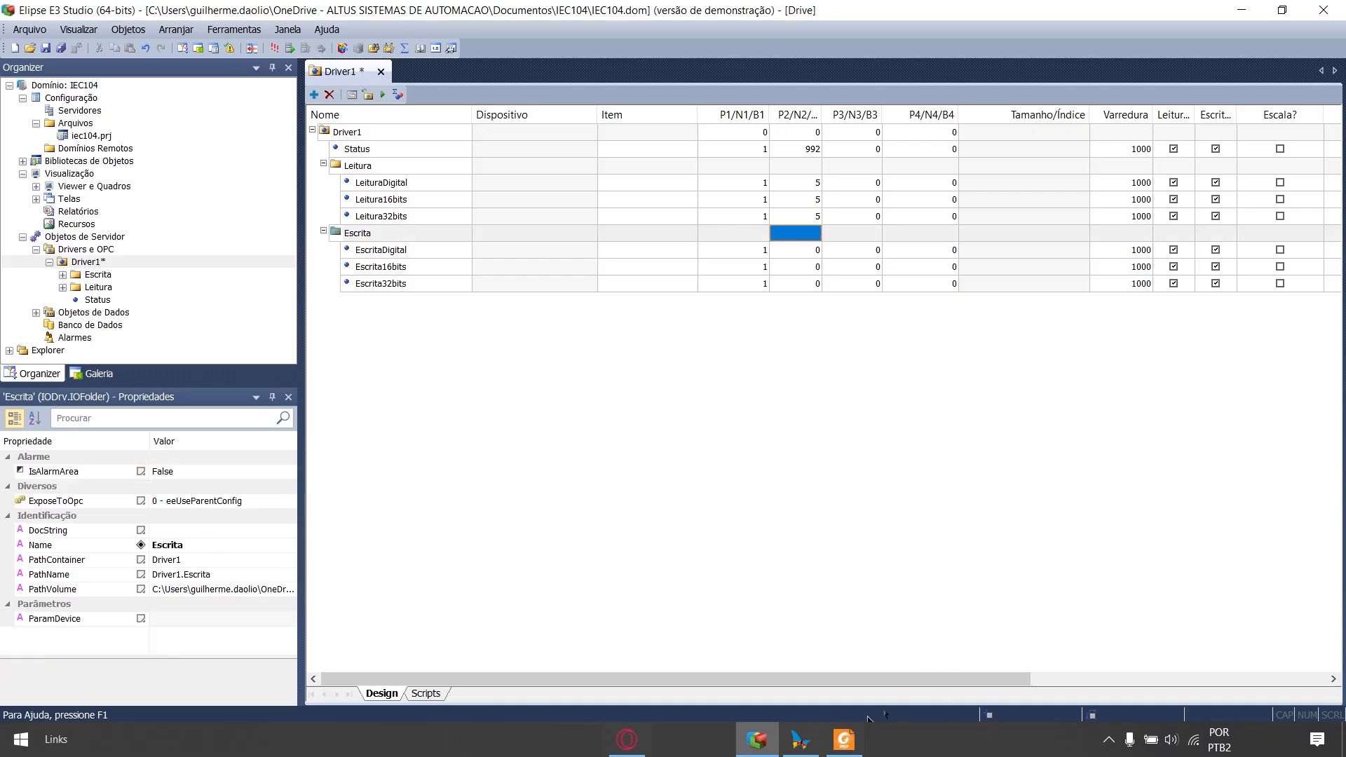
- Search the IEC870-104 driver manual in Foxit PDF Reader for 11 and look through the tag sections around the match
{"action": "left_click", "coordinate": [846, 746]}
{"action": "scroll", "coordinate": [730, 475], "scroll_direction": "up", "scroll_amount": 15}
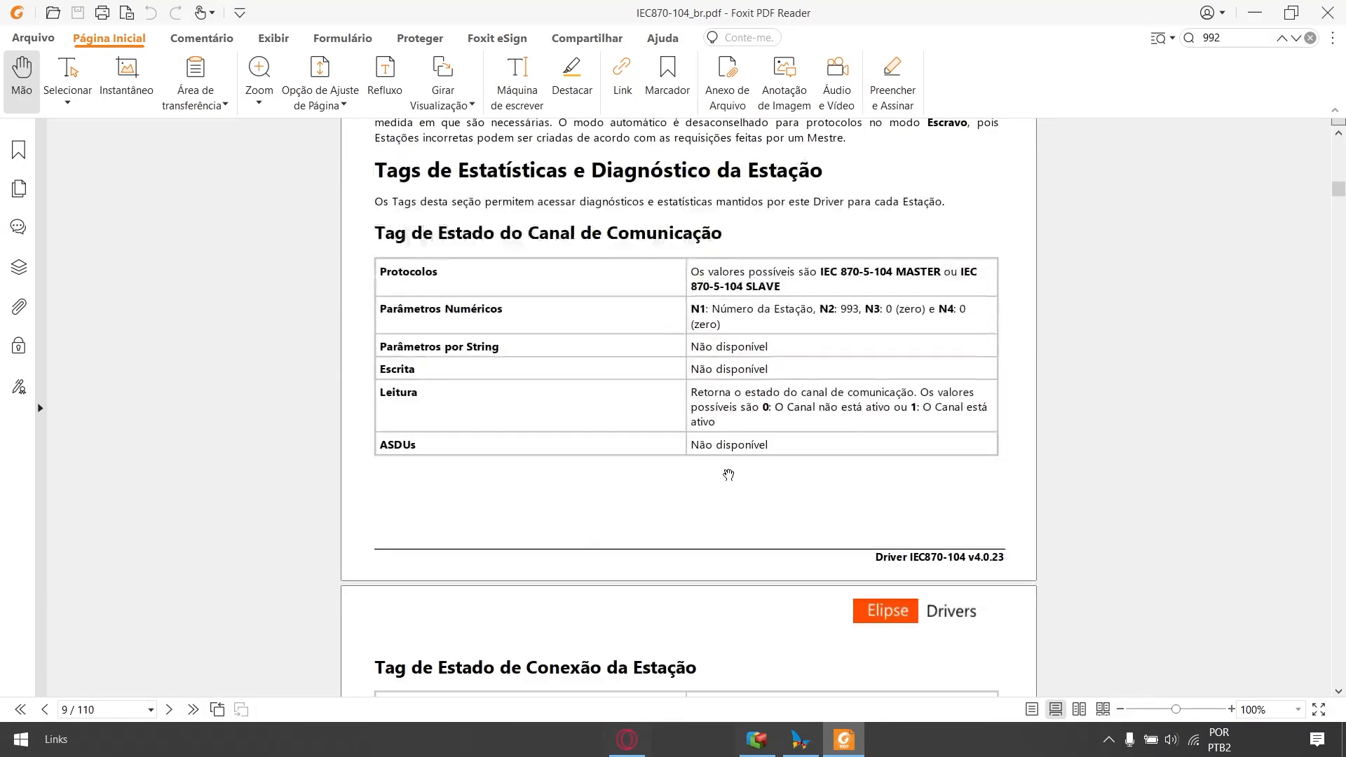
{"action": "scroll", "coordinate": [730, 474], "scroll_direction": "up", "scroll_amount": 20}
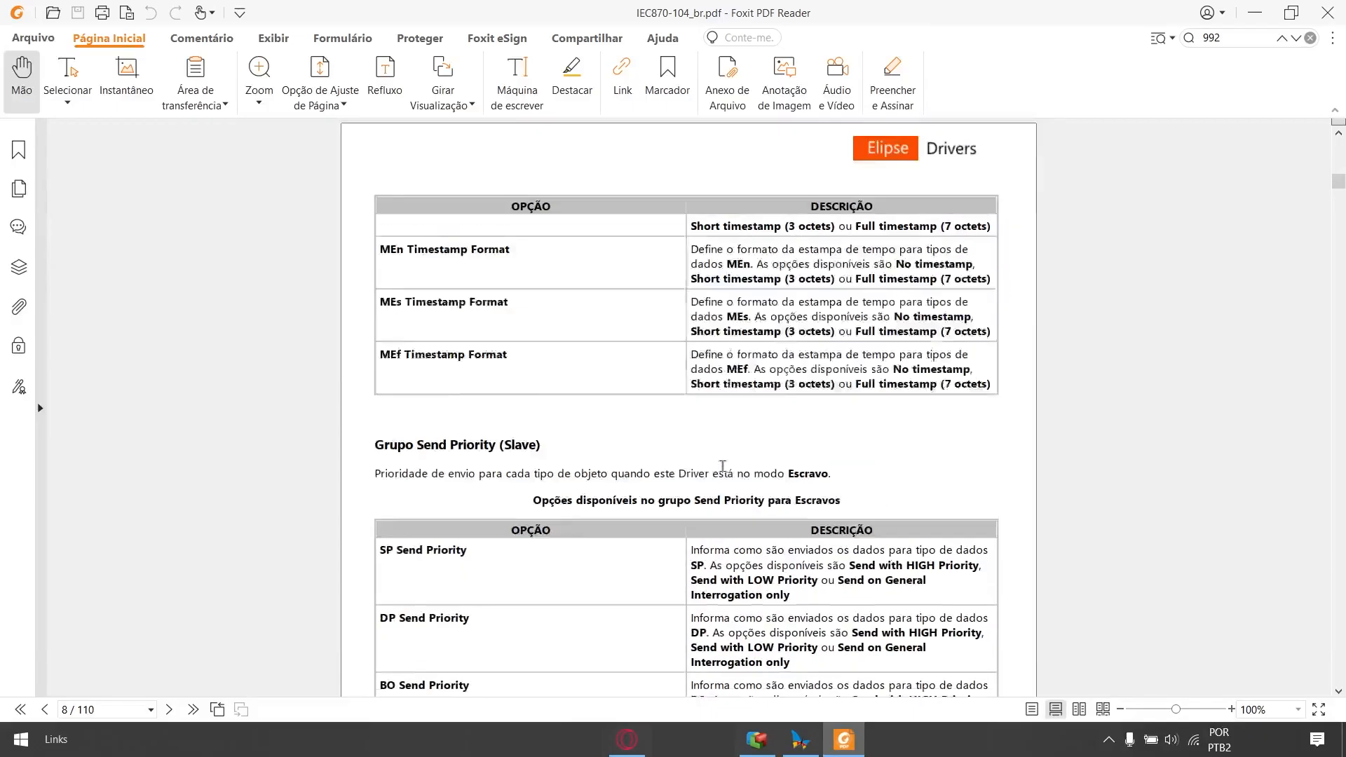
{"action": "scroll", "coordinate": [722, 465], "scroll_direction": "up", "scroll_amount": 20}
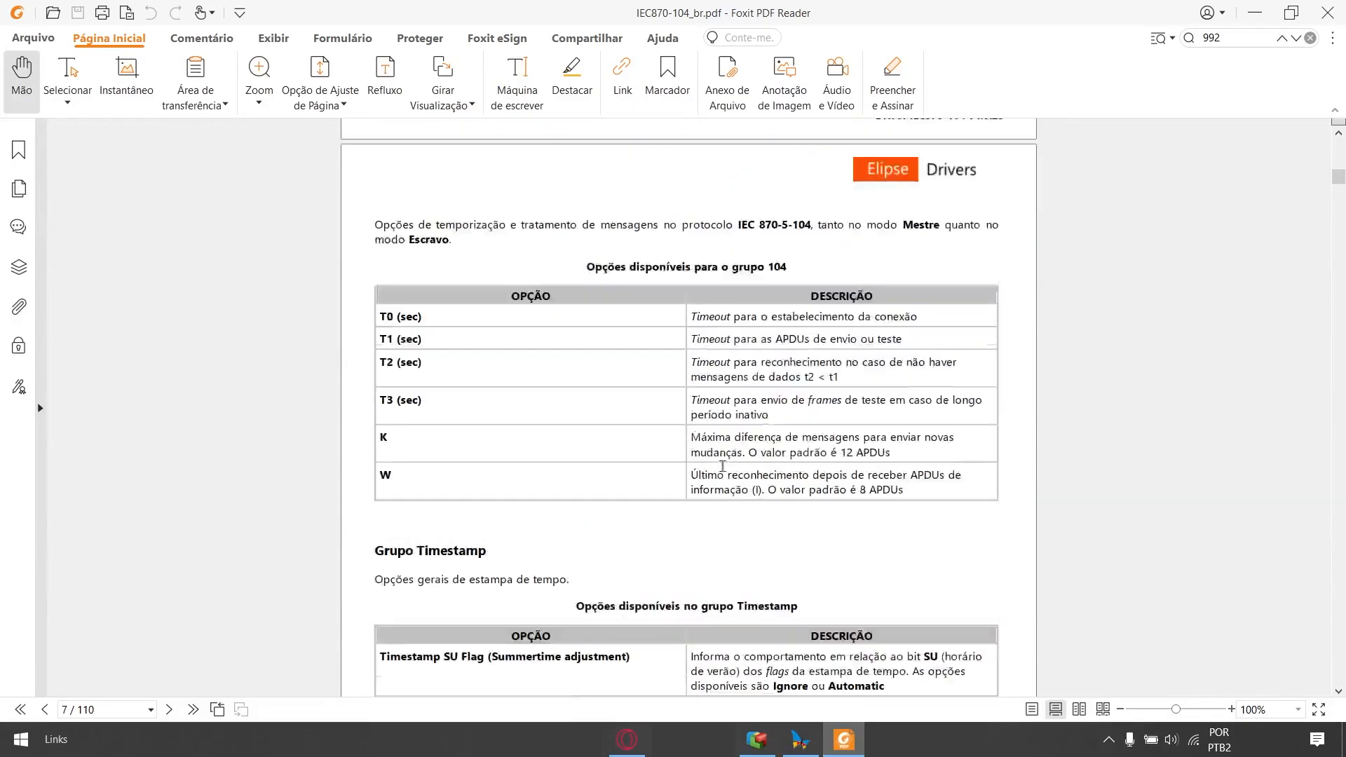
{"action": "scroll", "coordinate": [722, 466], "scroll_direction": "up", "scroll_amount": 15}
{"action": "left_click", "coordinate": [1189, 39]}
{"action": "type", "text": "11"}
{"action": "key", "text": "Return"}
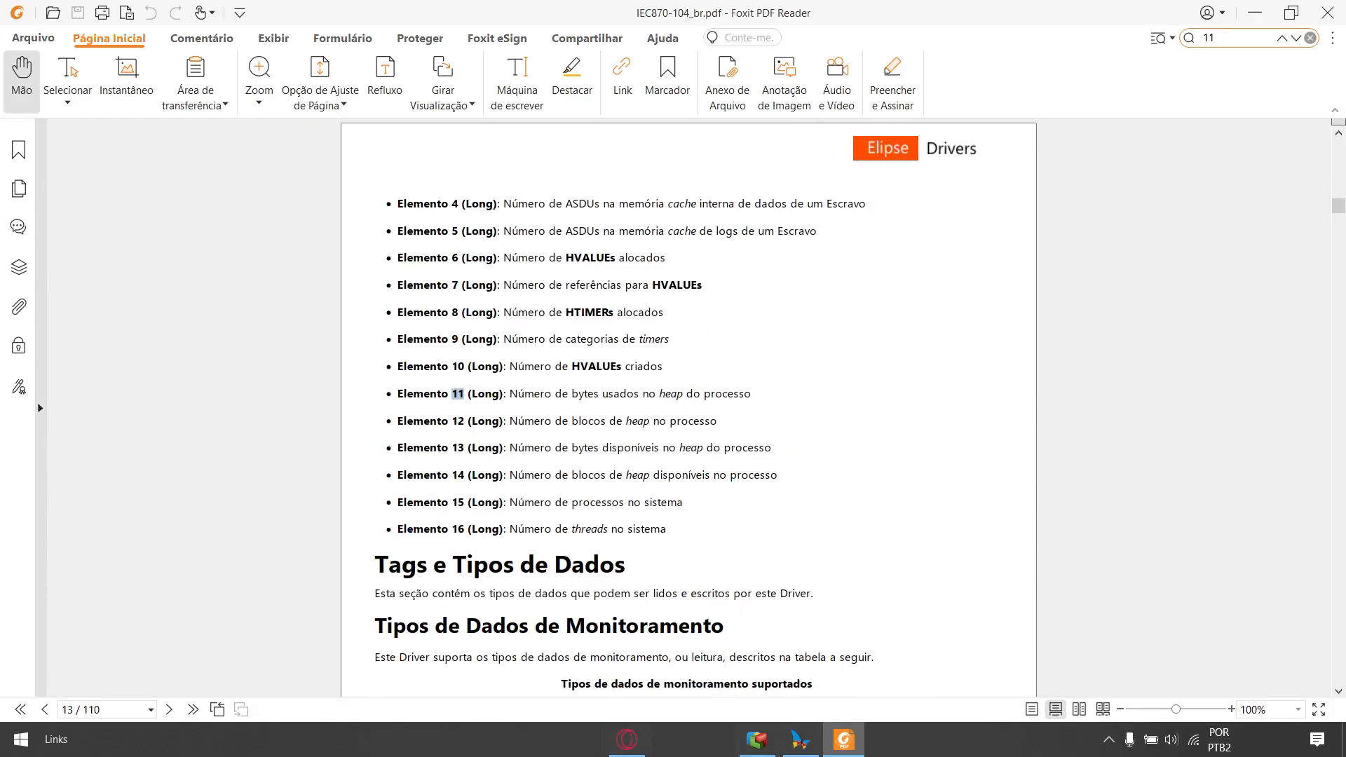
{"action": "scroll", "coordinate": [305, 253], "scroll_direction": "up", "scroll_amount": 10}
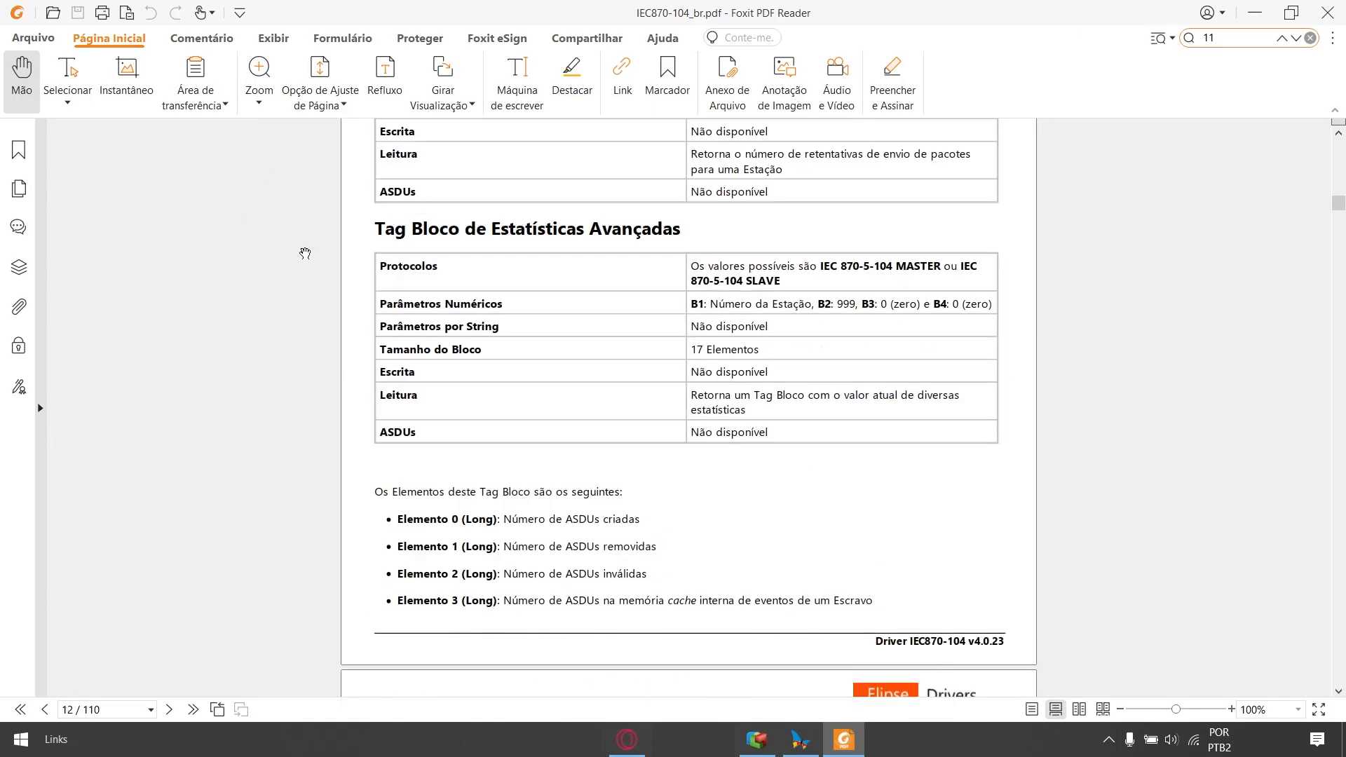
{"action": "scroll", "coordinate": [746, 301], "scroll_direction": "down", "scroll_amount": 15}
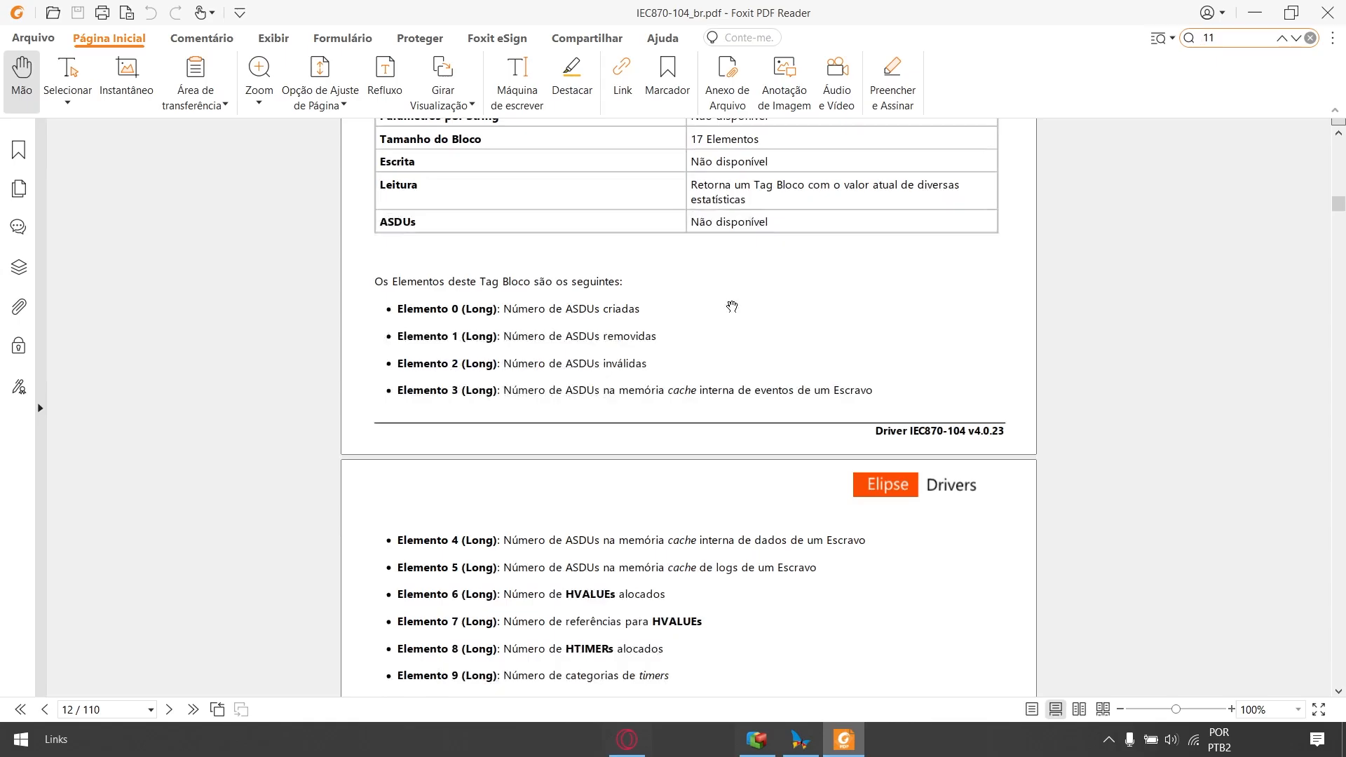
{"action": "scroll", "coordinate": [662, 317], "scroll_direction": "down", "scroll_amount": 8}
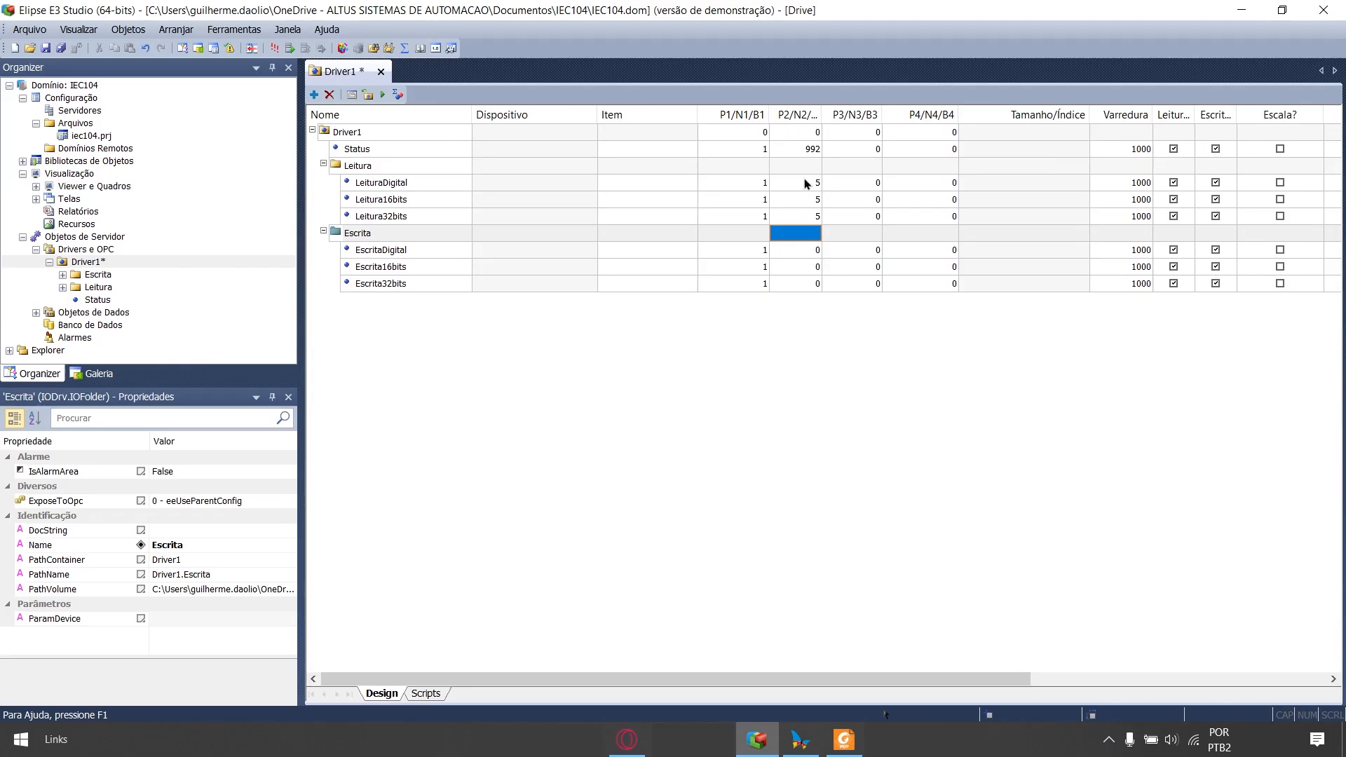
- Back in Elipse E3 Studio, set the second numeric parameter (P2/N2) to 11 for all three tags in the Escrita folder
{"action": "left_click", "coordinate": [799, 250]}
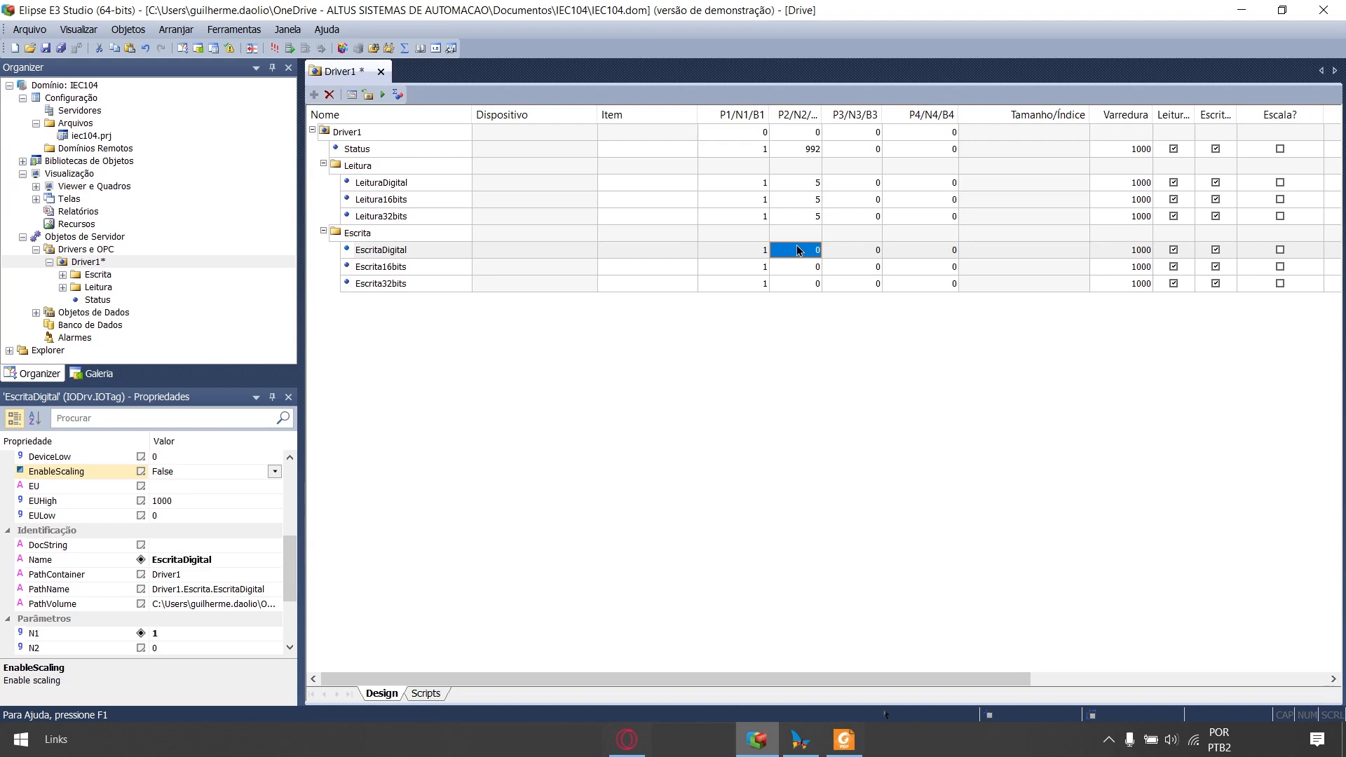
{"action": "type", "text": "1"}
{"action": "key", "text": "Return"}
{"action": "type", "text": "1"}
{"action": "key", "text": "Return"}
{"action": "key", "text": "Up"}
- Set P3/N3/B3 to 1 for the LeituraDigital tag
{"action": "left_click", "coordinate": [856, 183]}
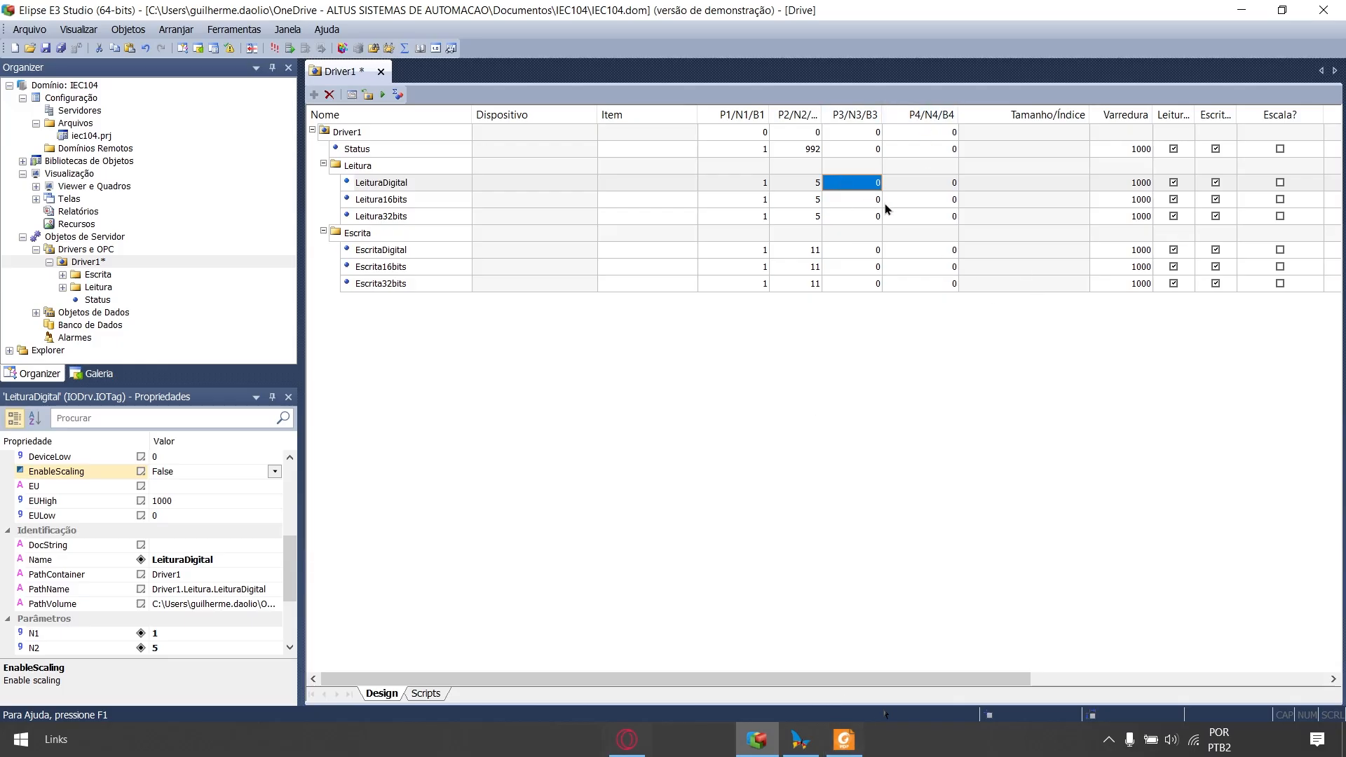
{"action": "type", "text": "1"}
{"action": "key", "text": "Return"}
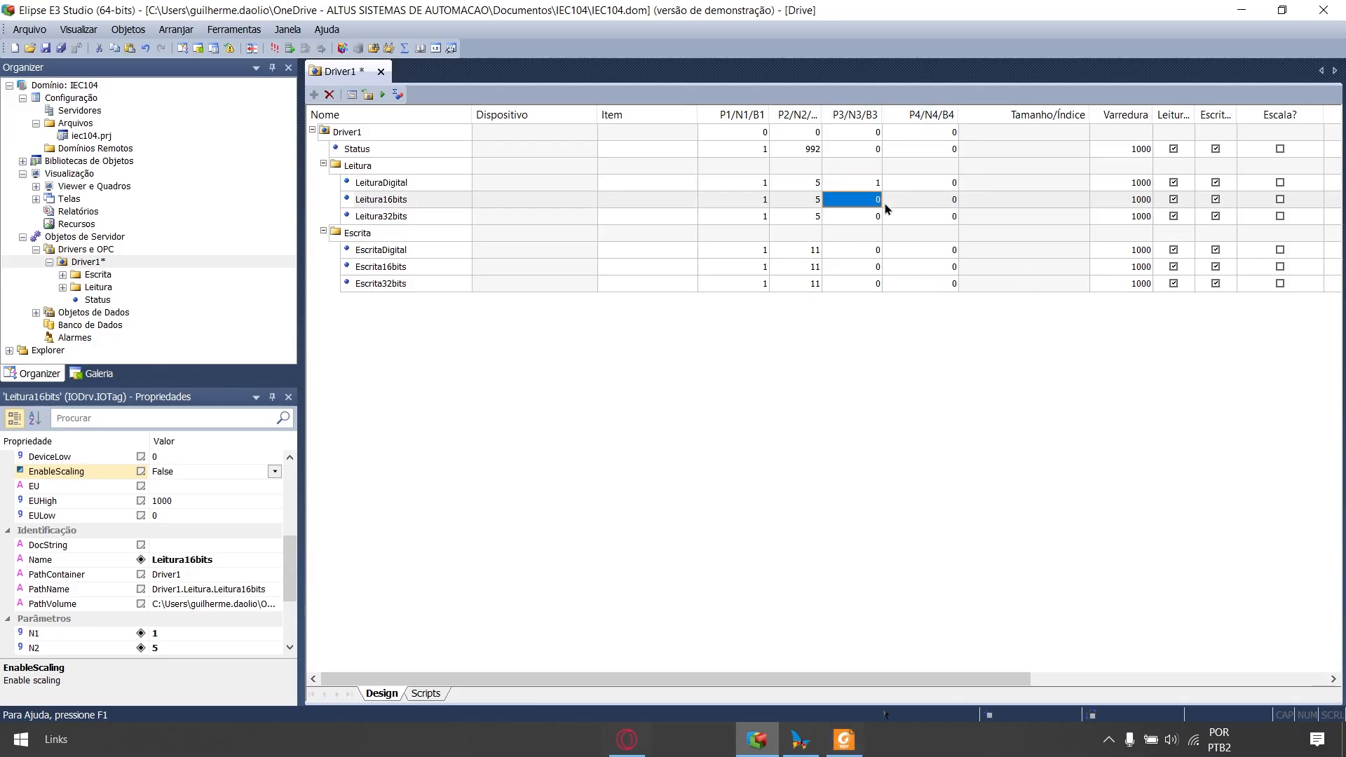
- In the driver manual, examine the ASDU columns without timestamp and with 24-bit and 56-bit timestamps in the monitoring data types table
{"action": "left_click", "coordinate": [844, 740]}
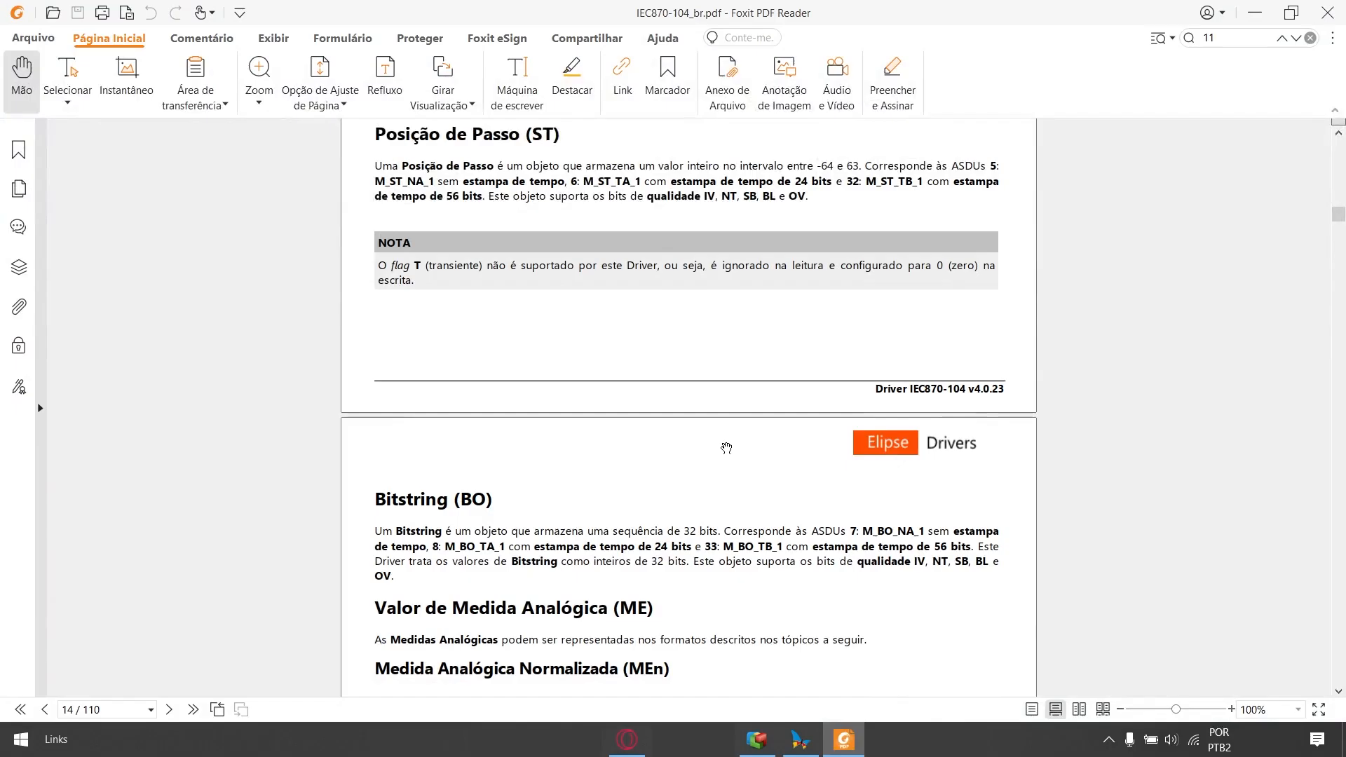
{"action": "scroll", "coordinate": [1137, 298], "scroll_direction": "up", "scroll_amount": 5}
{"action": "scroll", "coordinate": [684, 302], "scroll_direction": "up", "scroll_amount": 15}
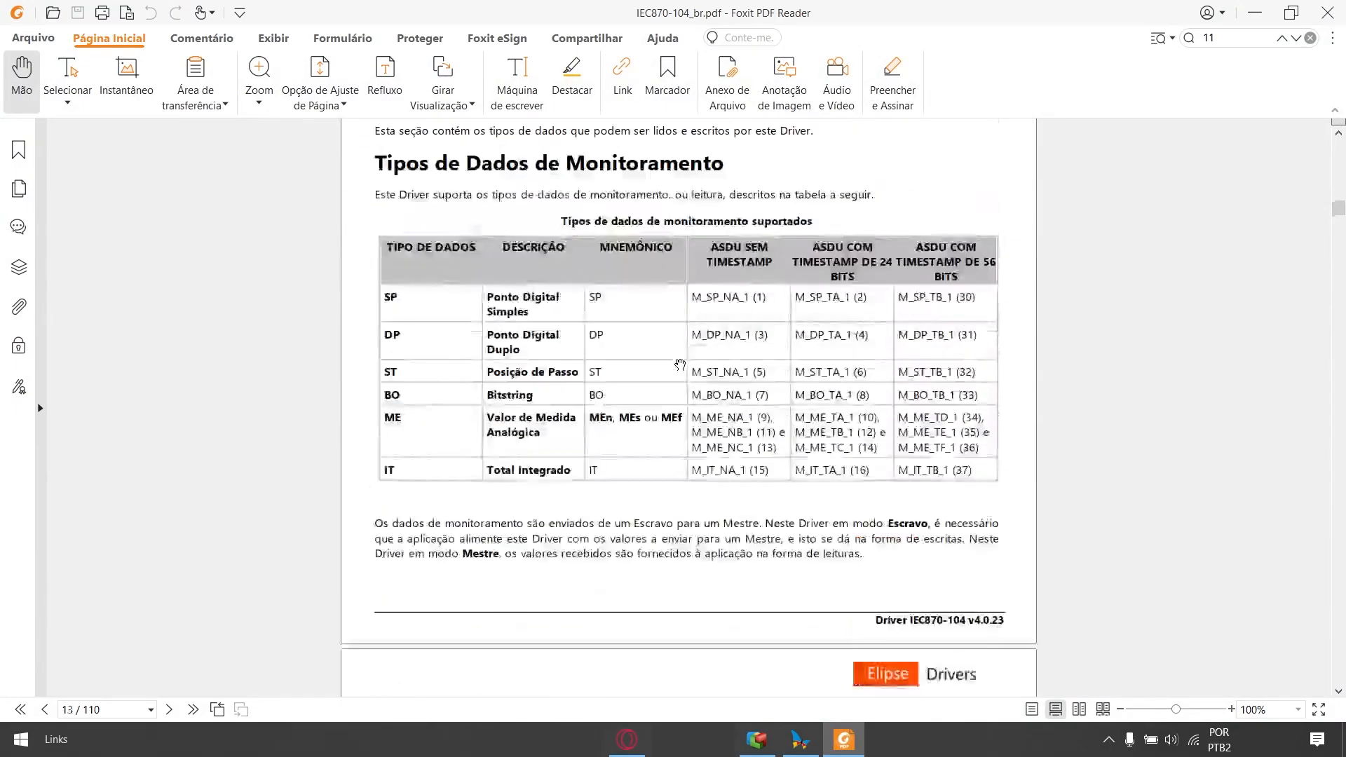
{"action": "scroll", "coordinate": [680, 364], "scroll_direction": "down", "scroll_amount": 3}
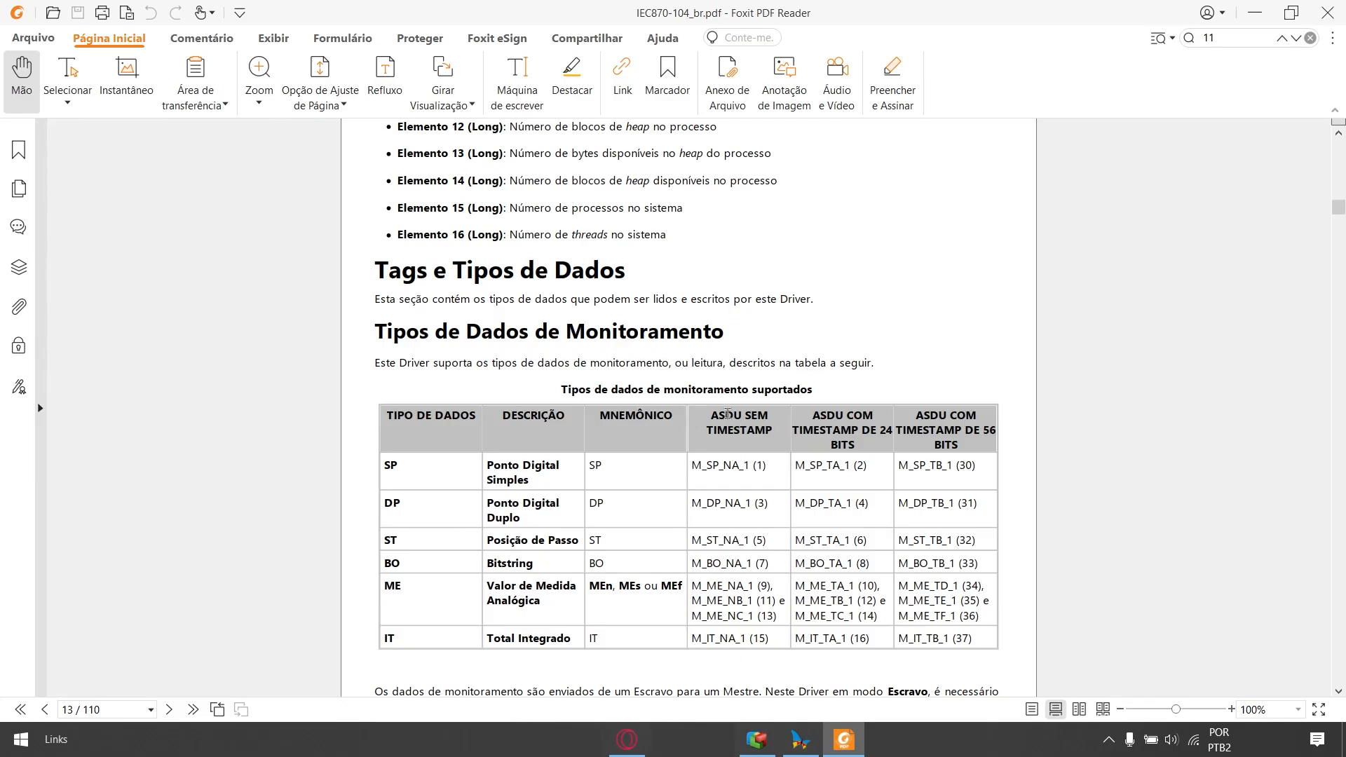
{"action": "left_click_drag", "start_coordinate": [716, 413], "coordinate": [758, 415]}
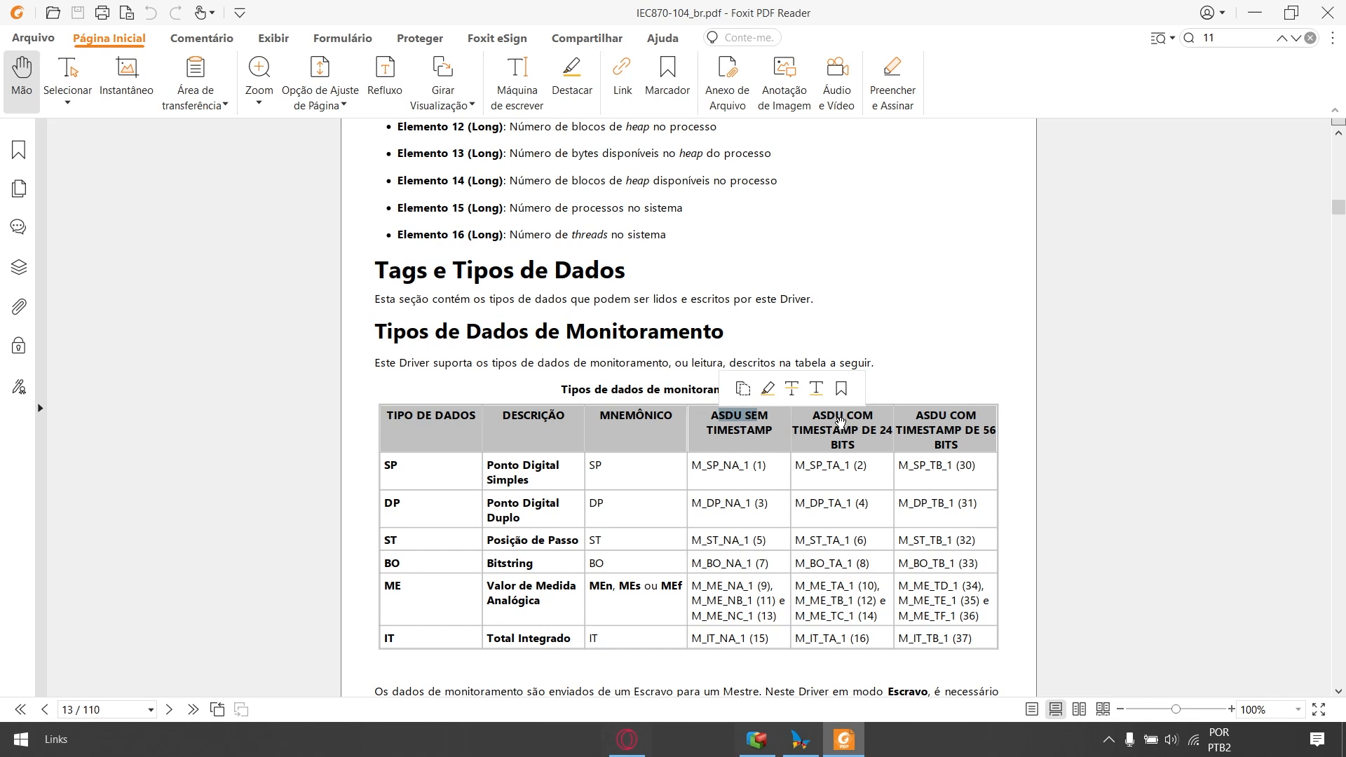
{"action": "left_click_drag", "start_coordinate": [871, 434], "coordinate": [886, 437]}
{"action": "left_click", "coordinate": [964, 446]}
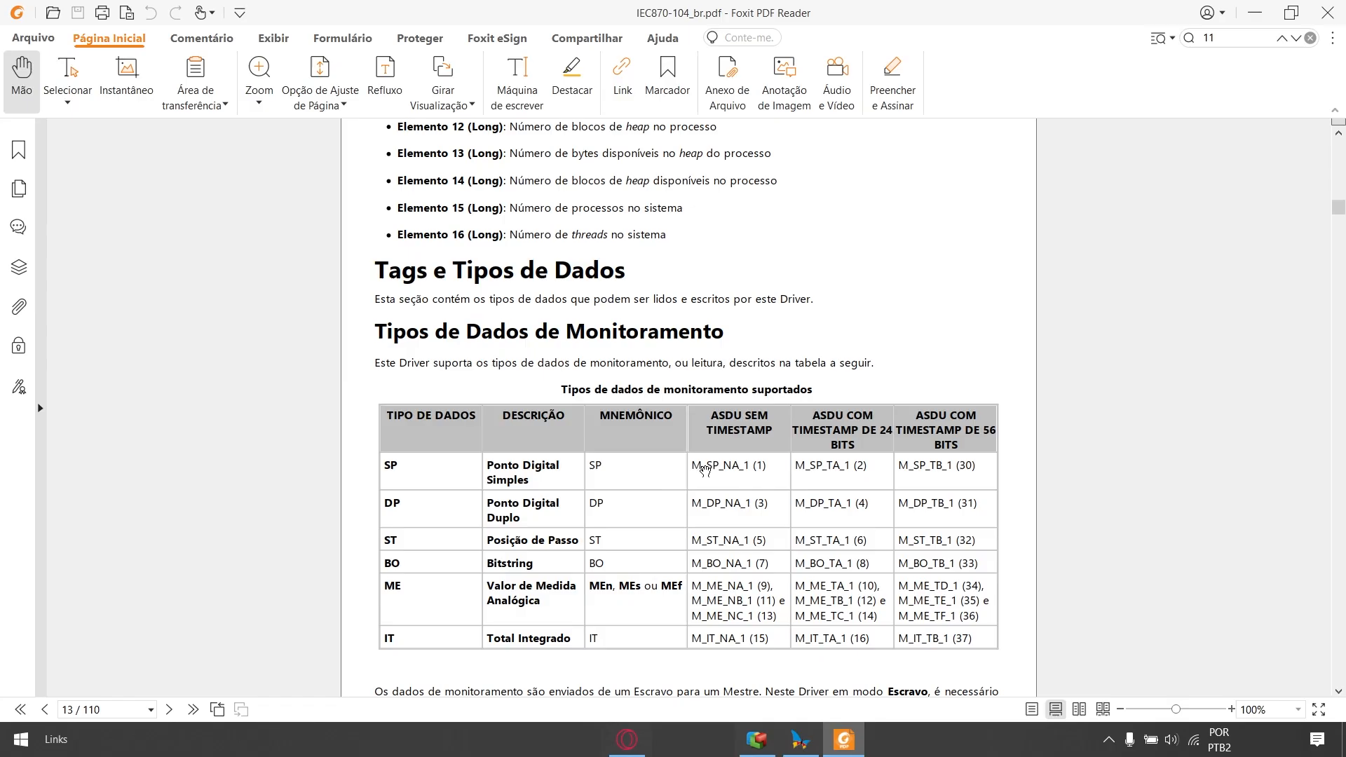
- Compare the LeituraDigital mapping in MasterTool IEC XE with the manual's ASDU codes for Ponto Digital Simples (SP)
{"action": "left_click", "coordinate": [775, 740]}
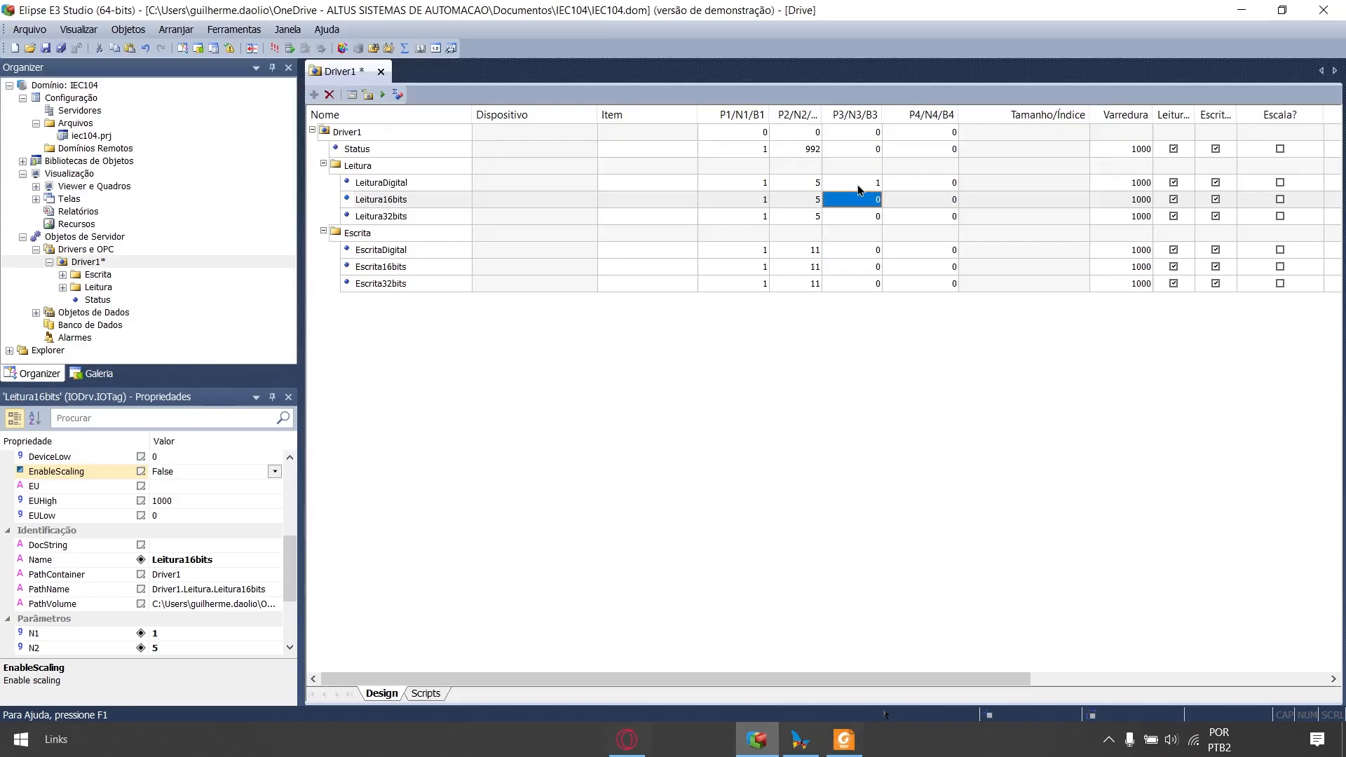
{"action": "left_click", "coordinate": [801, 746]}
{"action": "left_click", "coordinate": [804, 745]}
{"action": "left_click", "coordinate": [838, 743]}
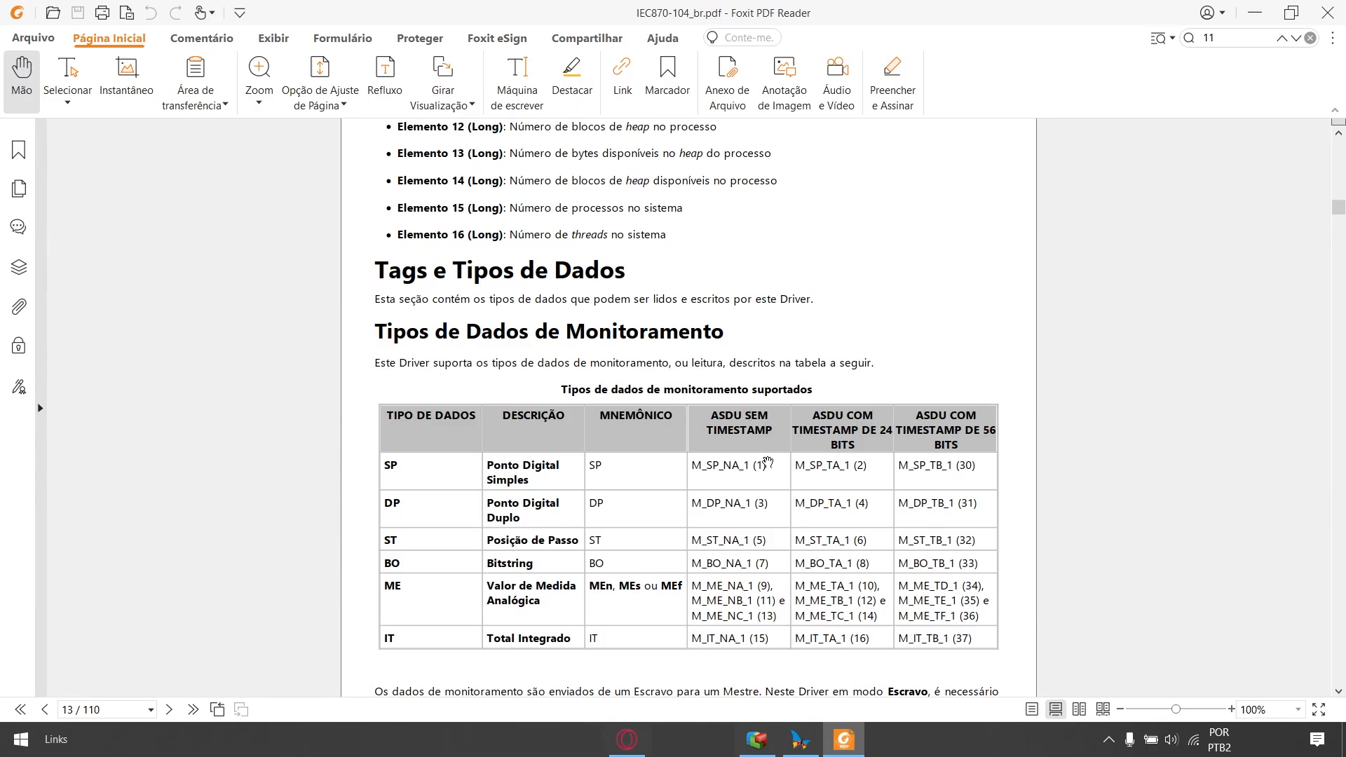
{"action": "left_click_drag", "start_coordinate": [754, 467], "coordinate": [765, 467]}
{"action": "left_click_drag", "start_coordinate": [853, 467], "coordinate": [870, 469]}
{"action": "left_click", "coordinate": [971, 469]}
{"action": "scroll", "coordinate": [518, 406], "scroll_direction": "down", "scroll_amount": 3}
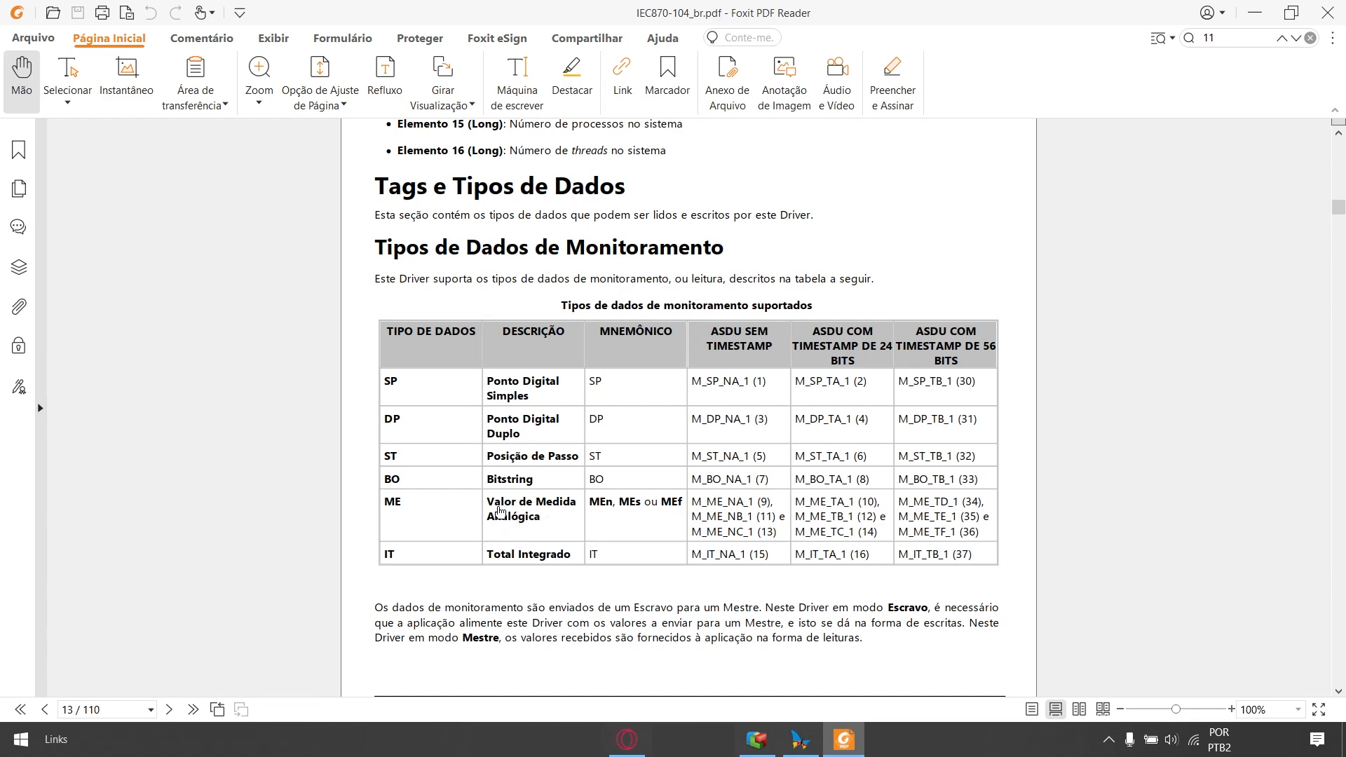
- Check the analog reading object types in MasterTool IEC XE and find the matching Medida Analógica com Escala (MEs) section in the manual
{"action": "left_click", "coordinate": [813, 746]}
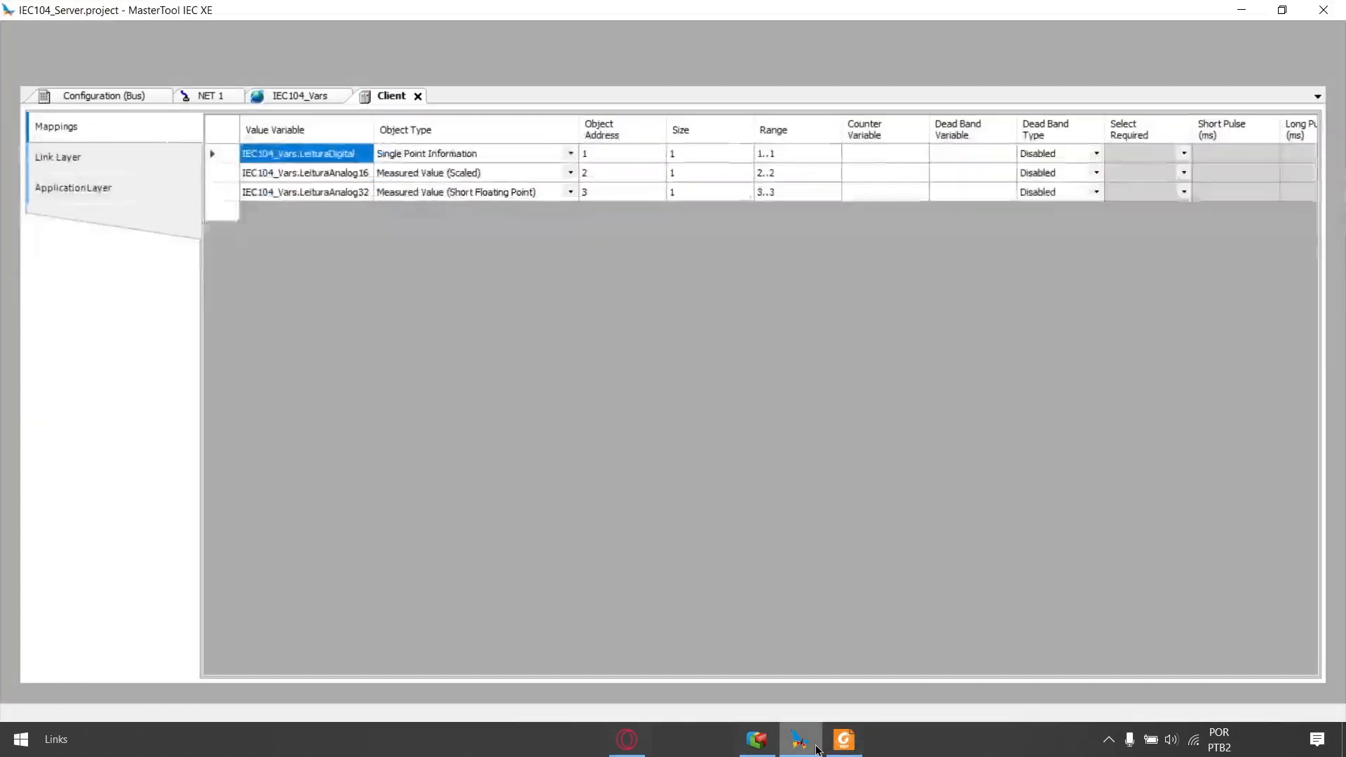
{"action": "left_click", "coordinate": [817, 751]}
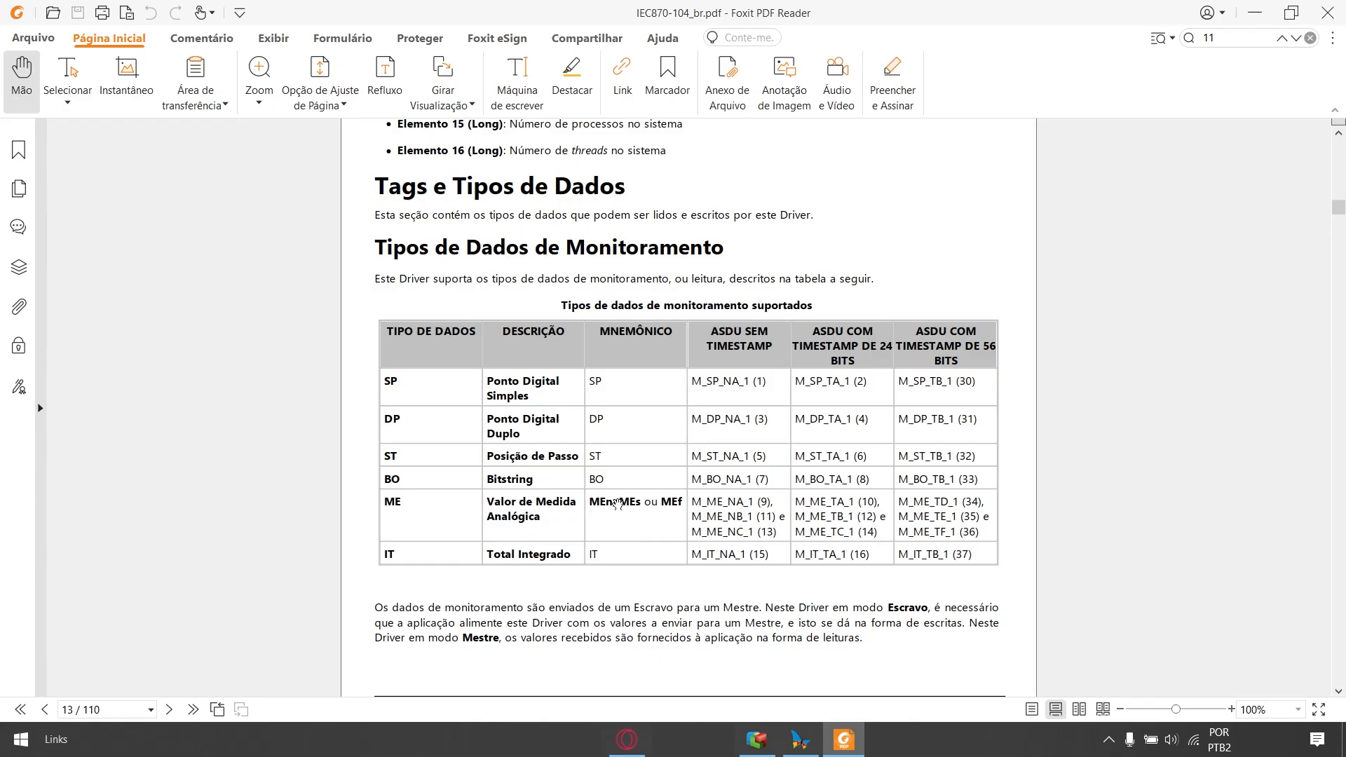
{"action": "scroll", "coordinate": [676, 459], "scroll_direction": "down", "scroll_amount": 10}
{"action": "scroll", "coordinate": [575, 423], "scroll_direction": "down", "scroll_amount": 10}
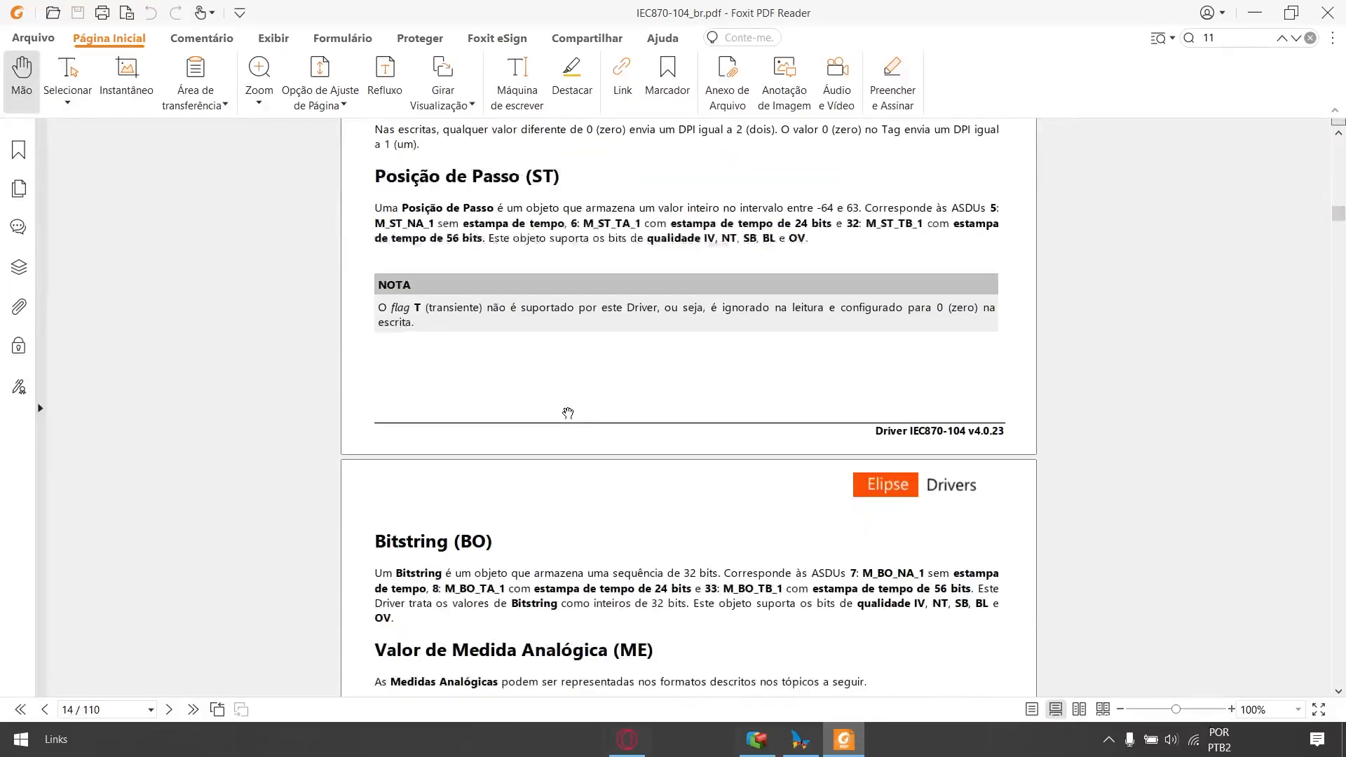
{"action": "scroll", "coordinate": [584, 345], "scroll_direction": "down", "scroll_amount": 3}
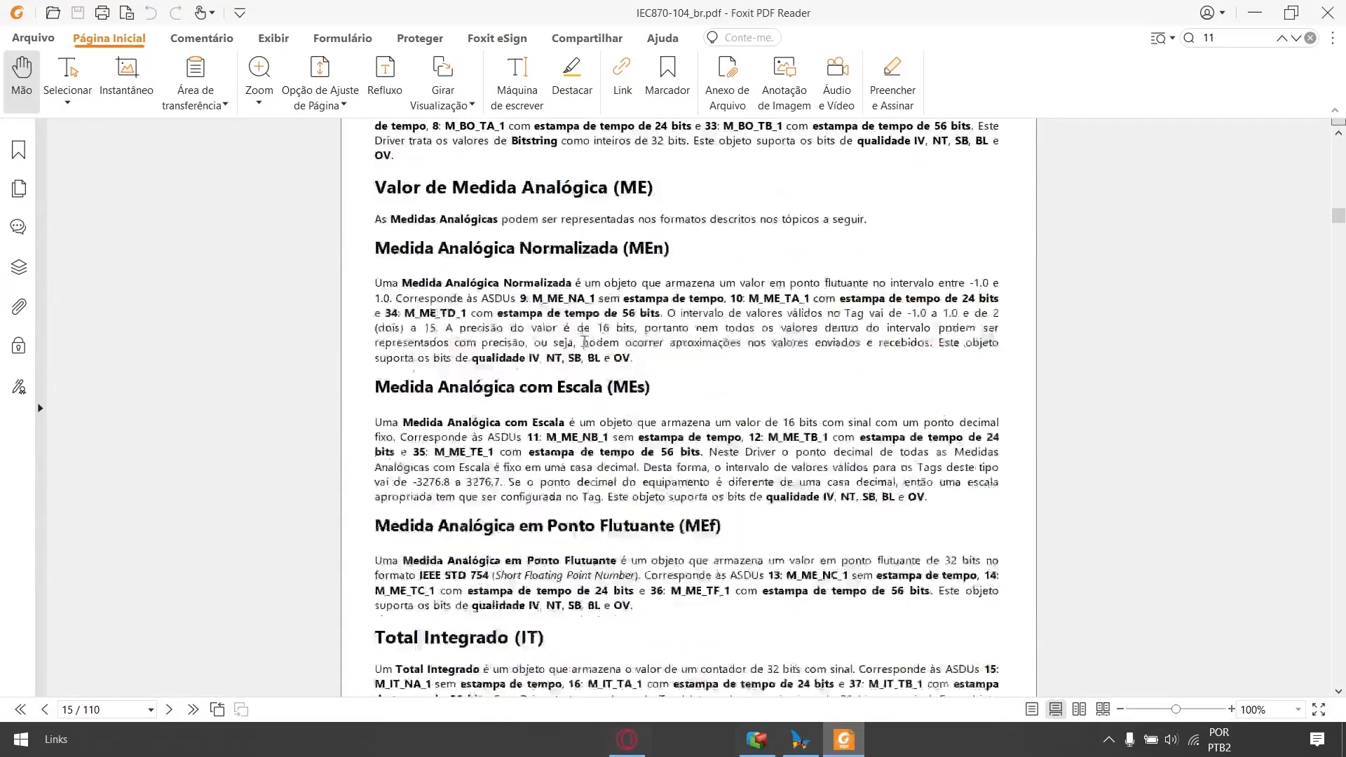
{"action": "left_click", "coordinate": [801, 740]}
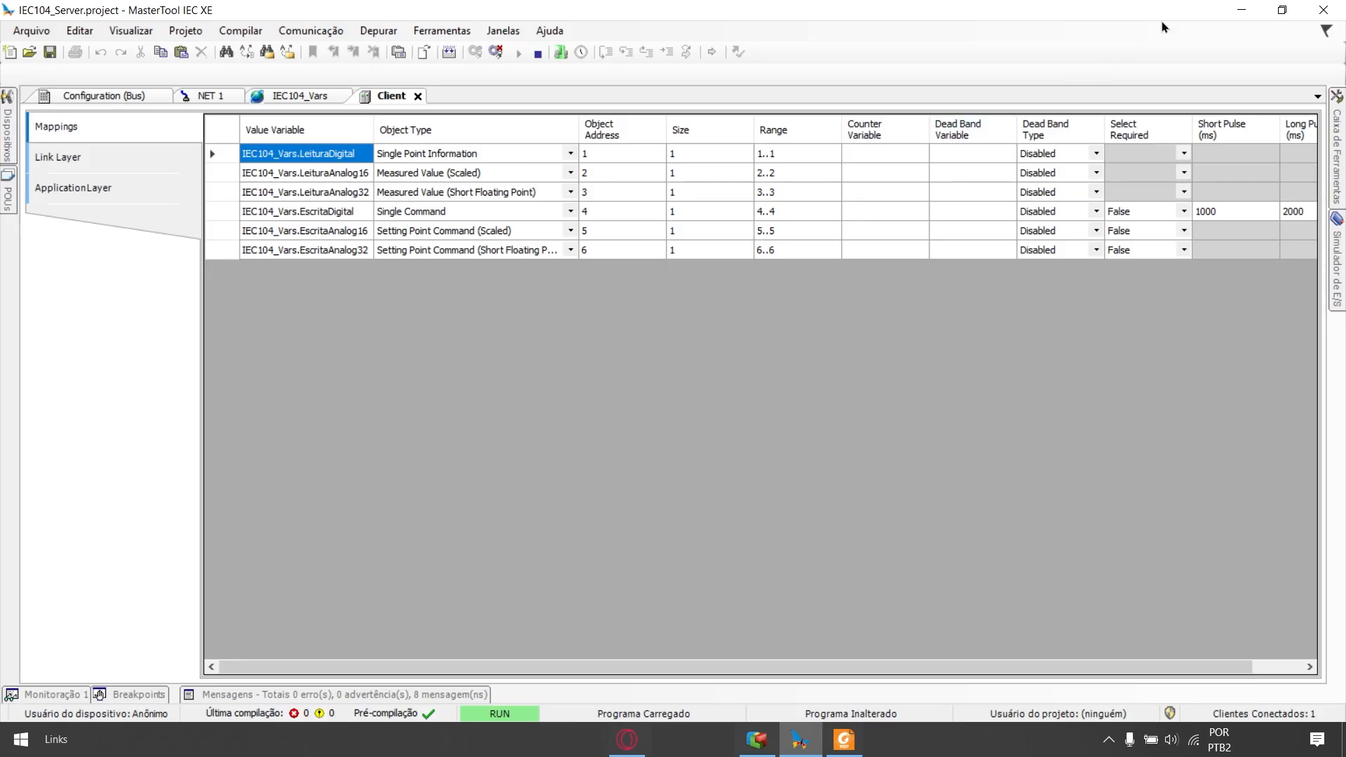
{"action": "left_click", "coordinate": [1242, 10]}
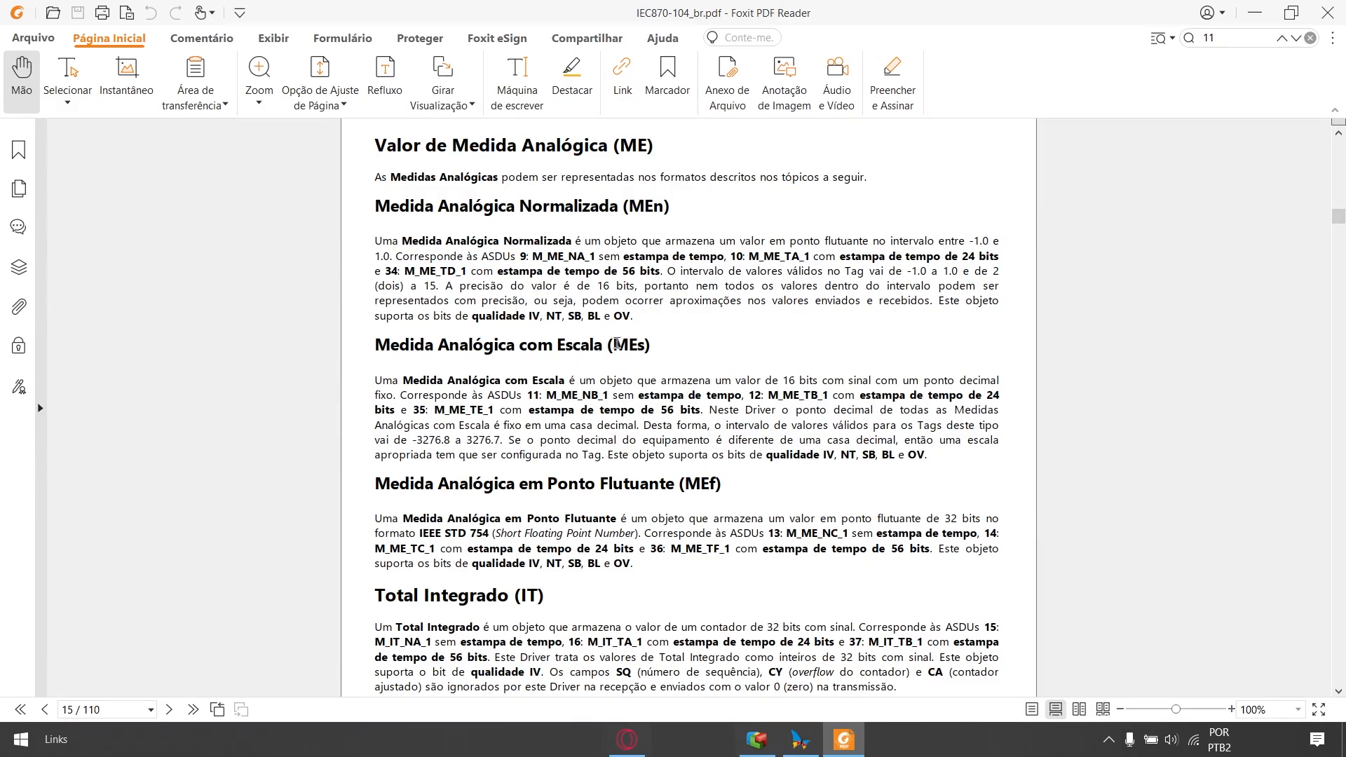
{"action": "left_click_drag", "start_coordinate": [384, 344], "coordinate": [628, 346]}
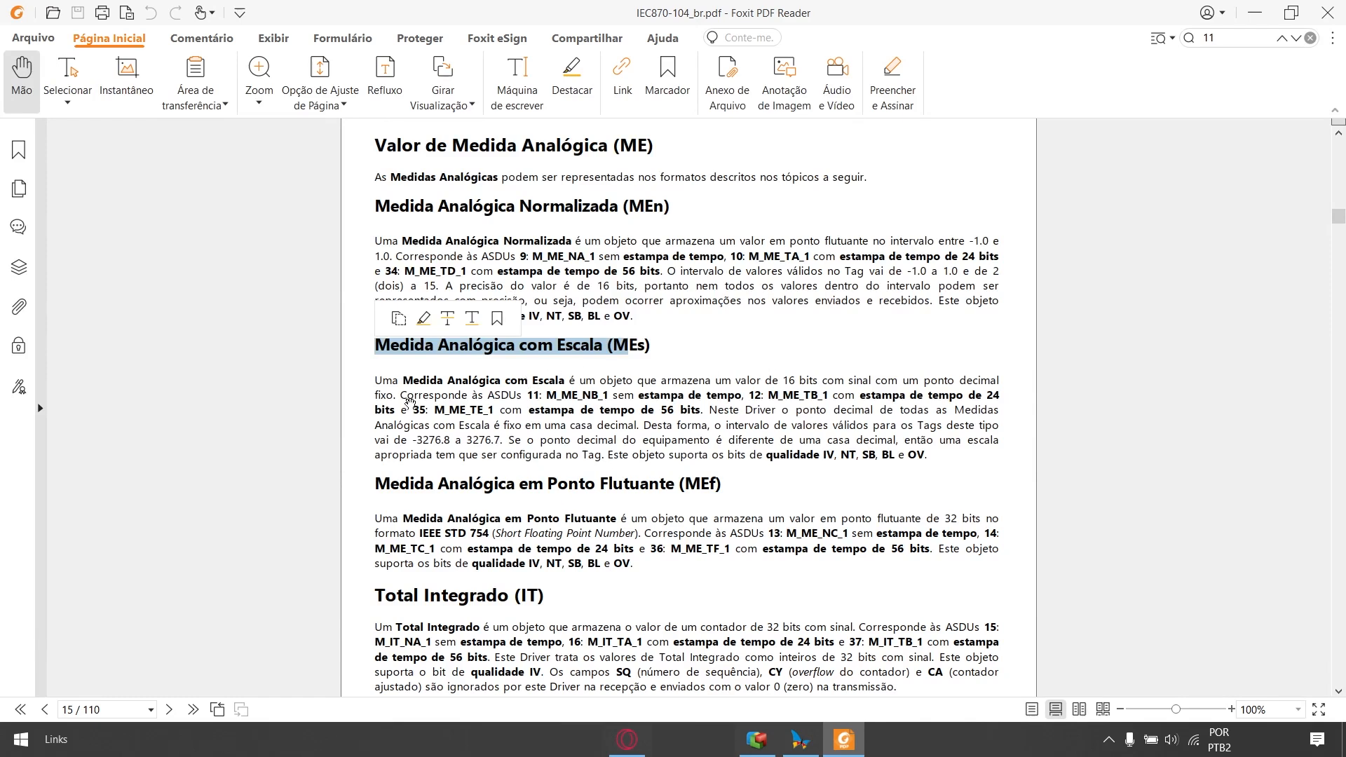
- Copy the MEs ASDU code without timestamp from the driver manual and set P3/N3/B3 to 11 for the Leitura16bits tag in Elipse E3 Studio
{"action": "double_click", "coordinate": [532, 396]}
{"action": "key", "text": "ctrl+c"}
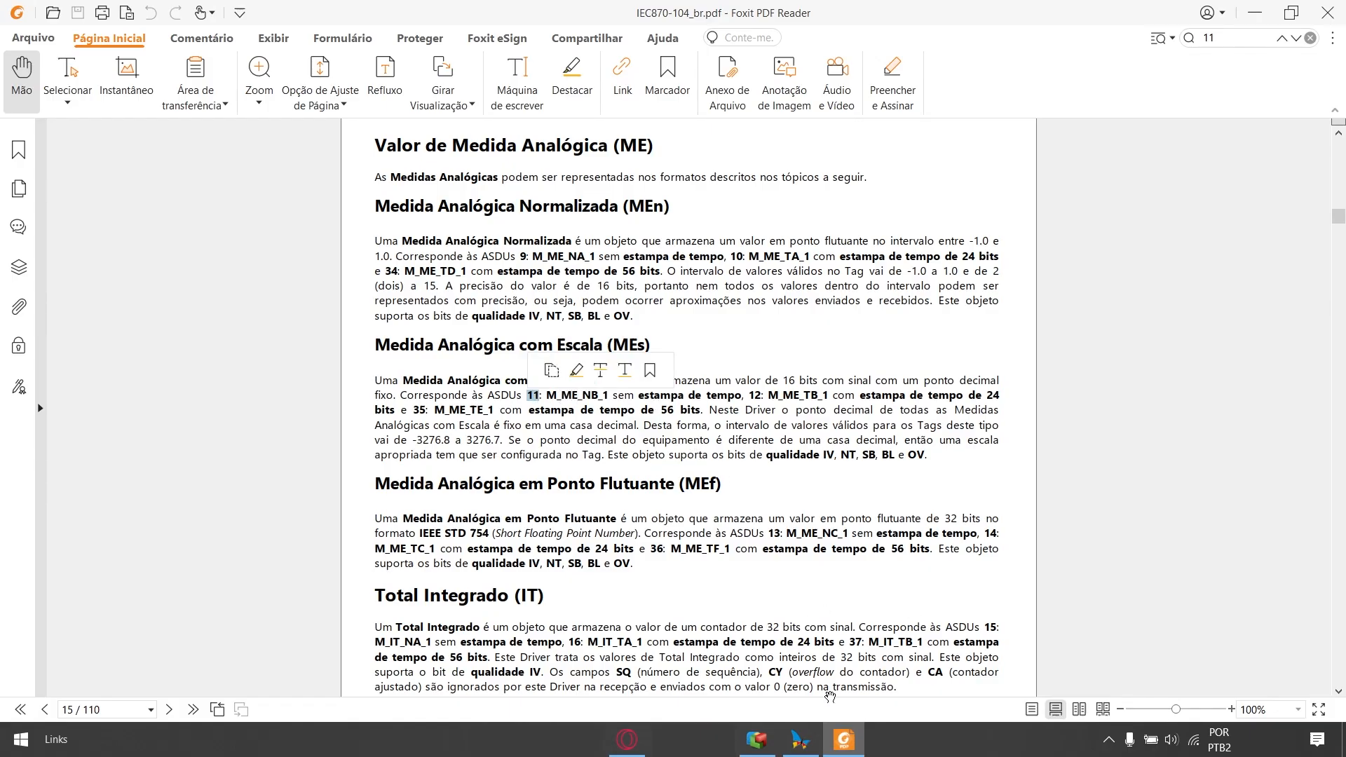
{"action": "left_click", "coordinate": [765, 746]}
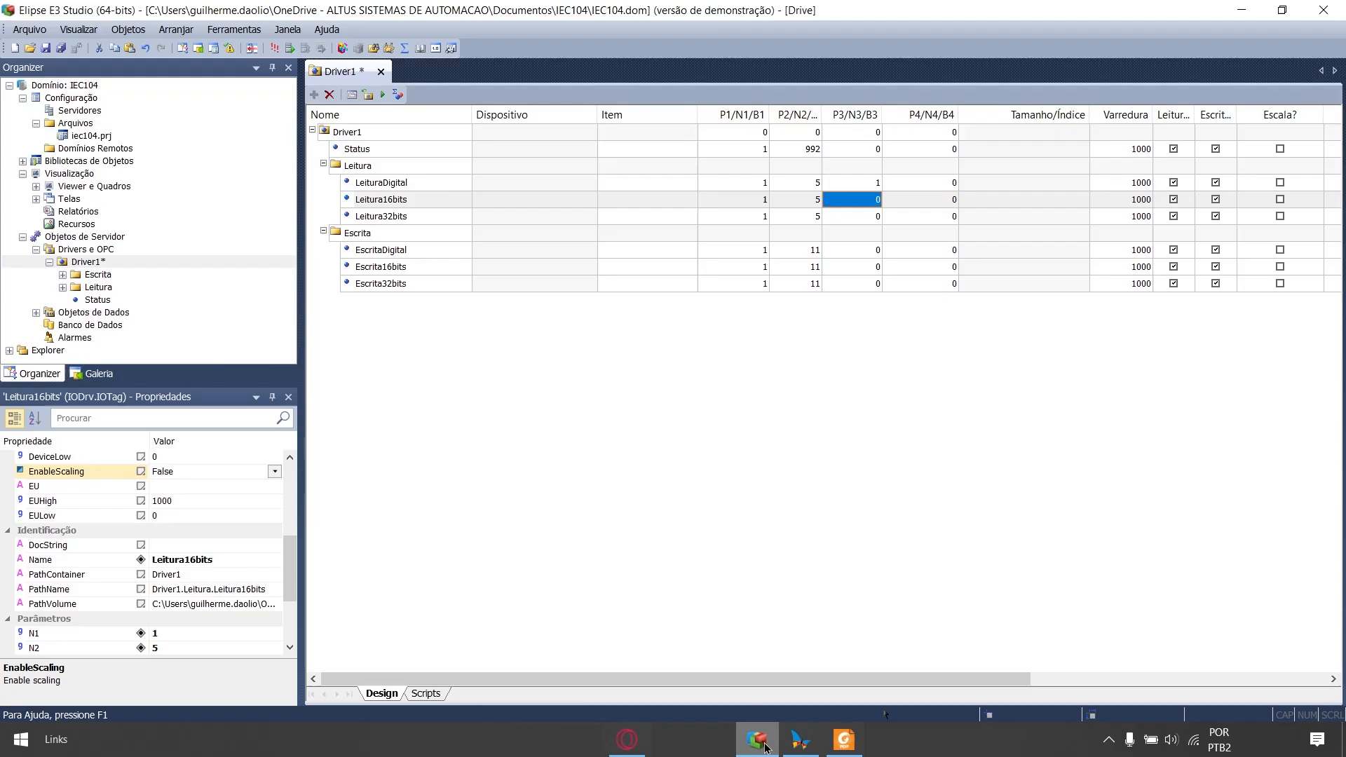
{"action": "left_click", "coordinate": [861, 202]}
{"action": "key", "text": "ctrl+v"}
{"action": "key", "text": "Return"}
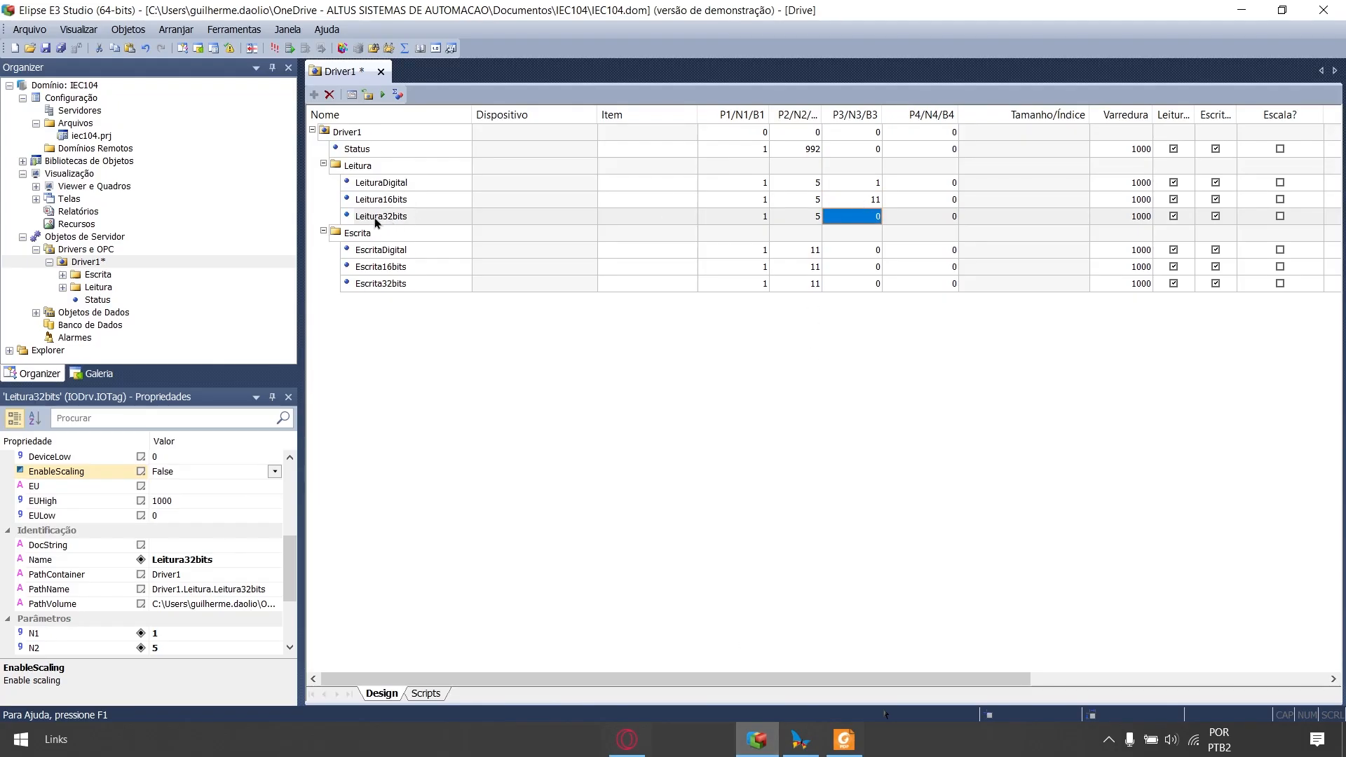
- Find the Medida Analógica em Ponto Flutuante (MEf) code in the manual and set P3/N3/B3 to 13 for the Leitura32bits tag in E3 Studio
{"action": "left_click", "coordinate": [844, 743]}
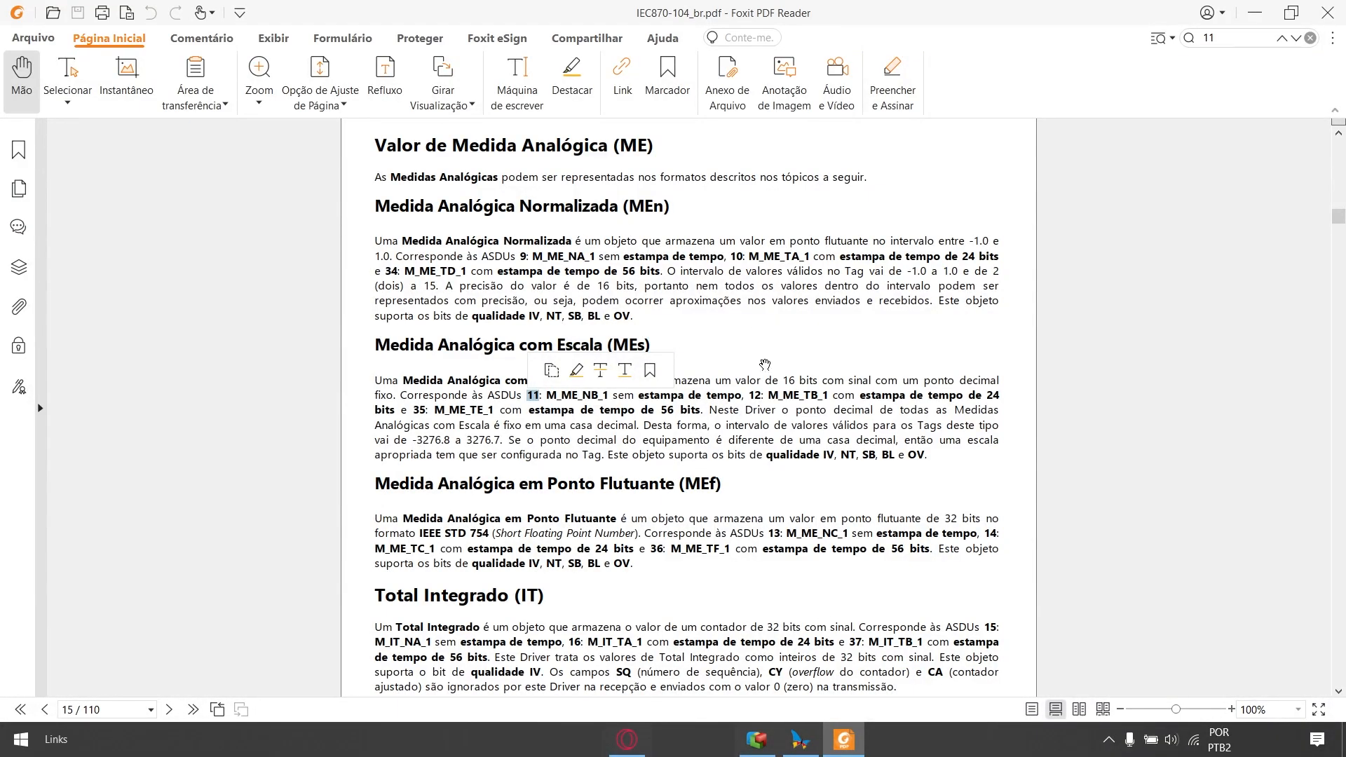
{"action": "scroll", "coordinate": [765, 366], "scroll_direction": "down", "scroll_amount": 2}
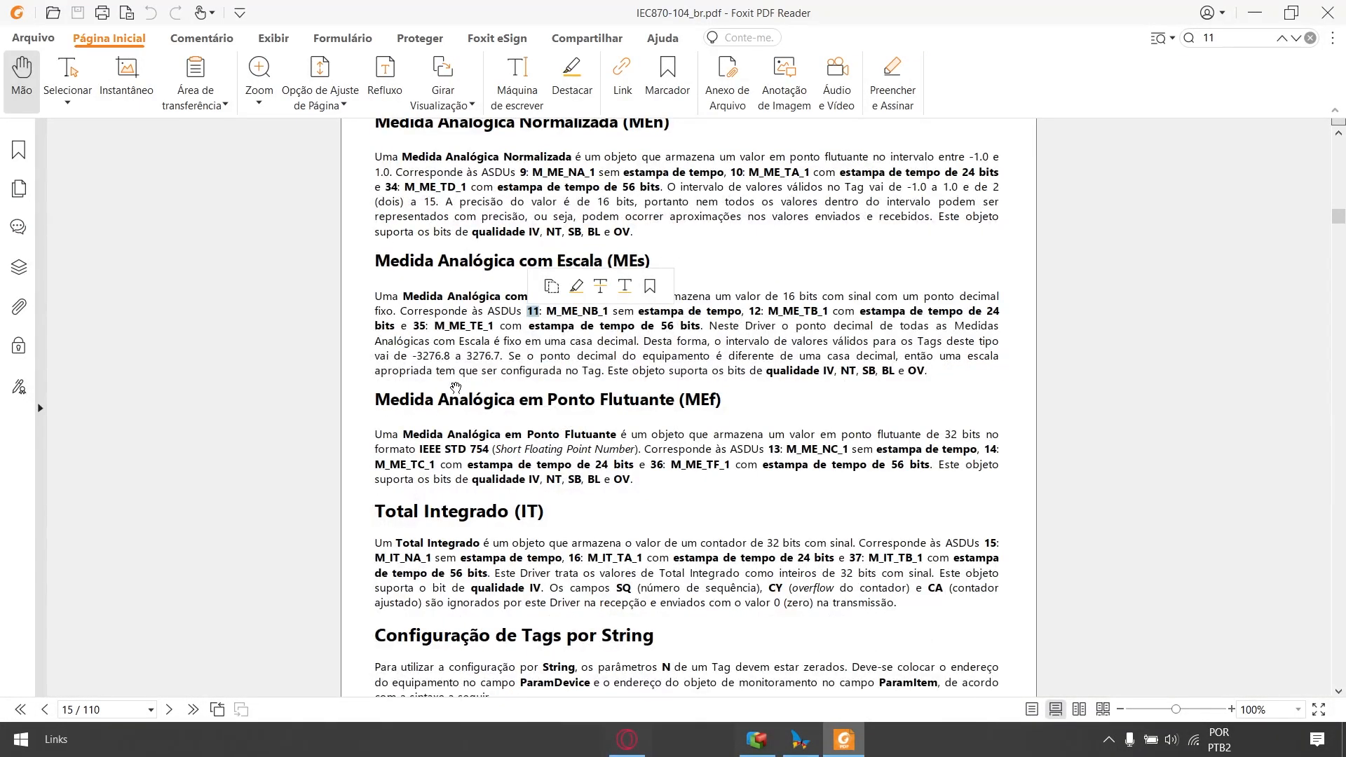
{"action": "left_click_drag", "start_coordinate": [556, 398], "coordinate": [674, 400]}
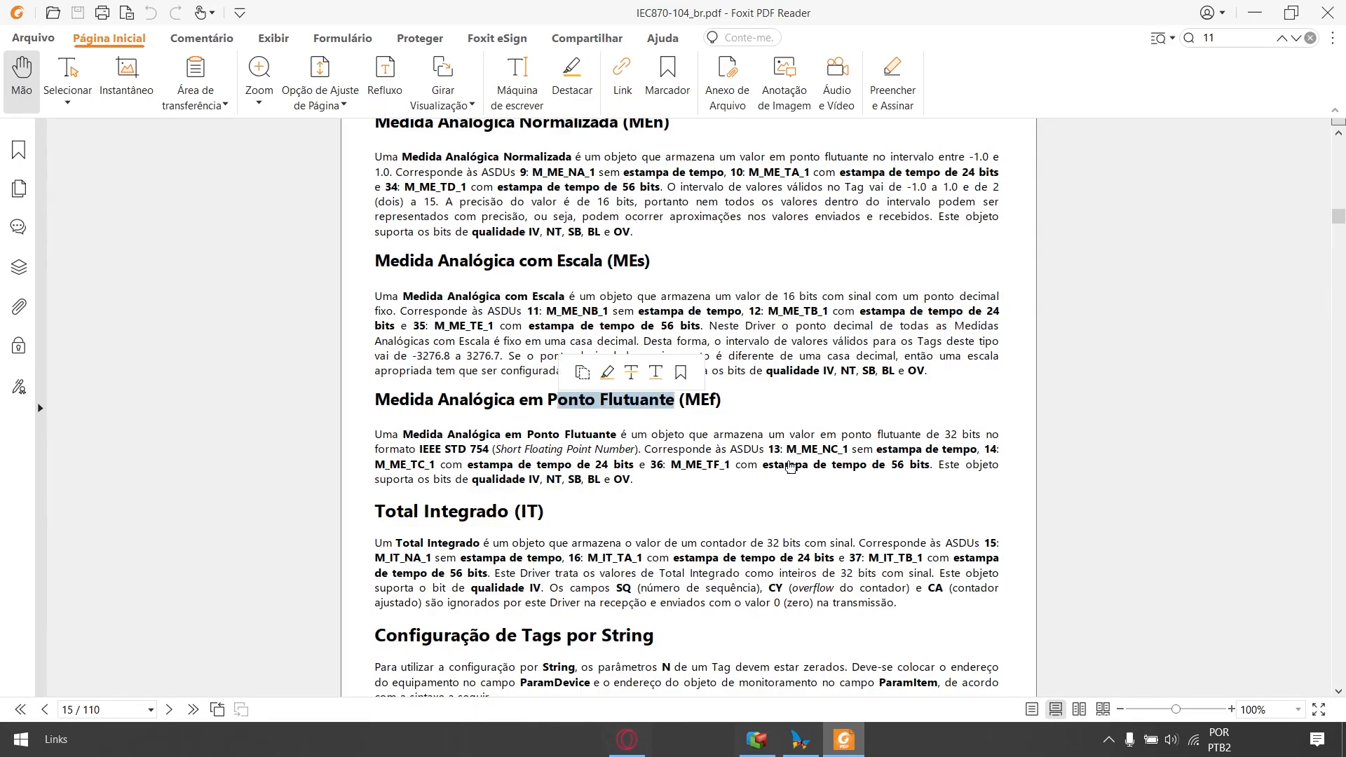
{"action": "left_click_drag", "start_coordinate": [768, 449], "coordinate": [783, 450]}
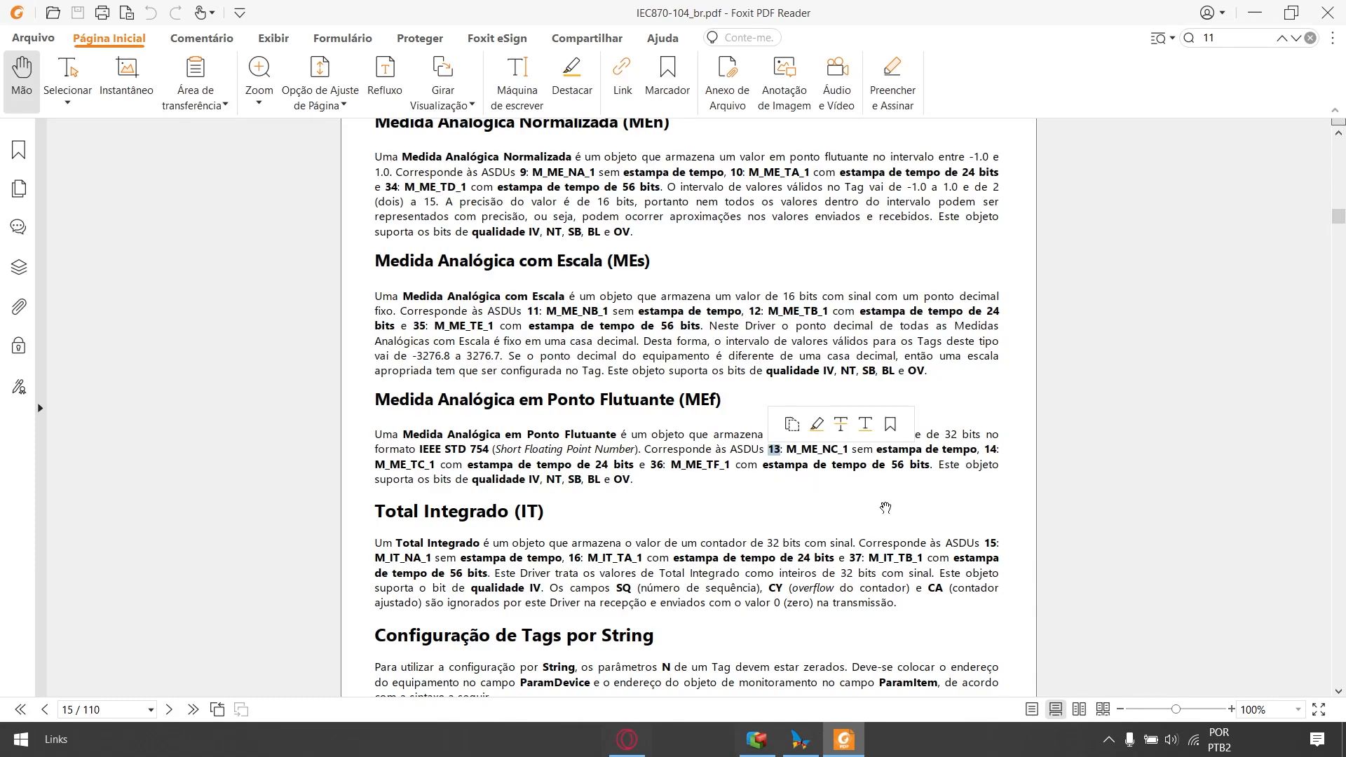
{"action": "left_click", "coordinate": [774, 472]}
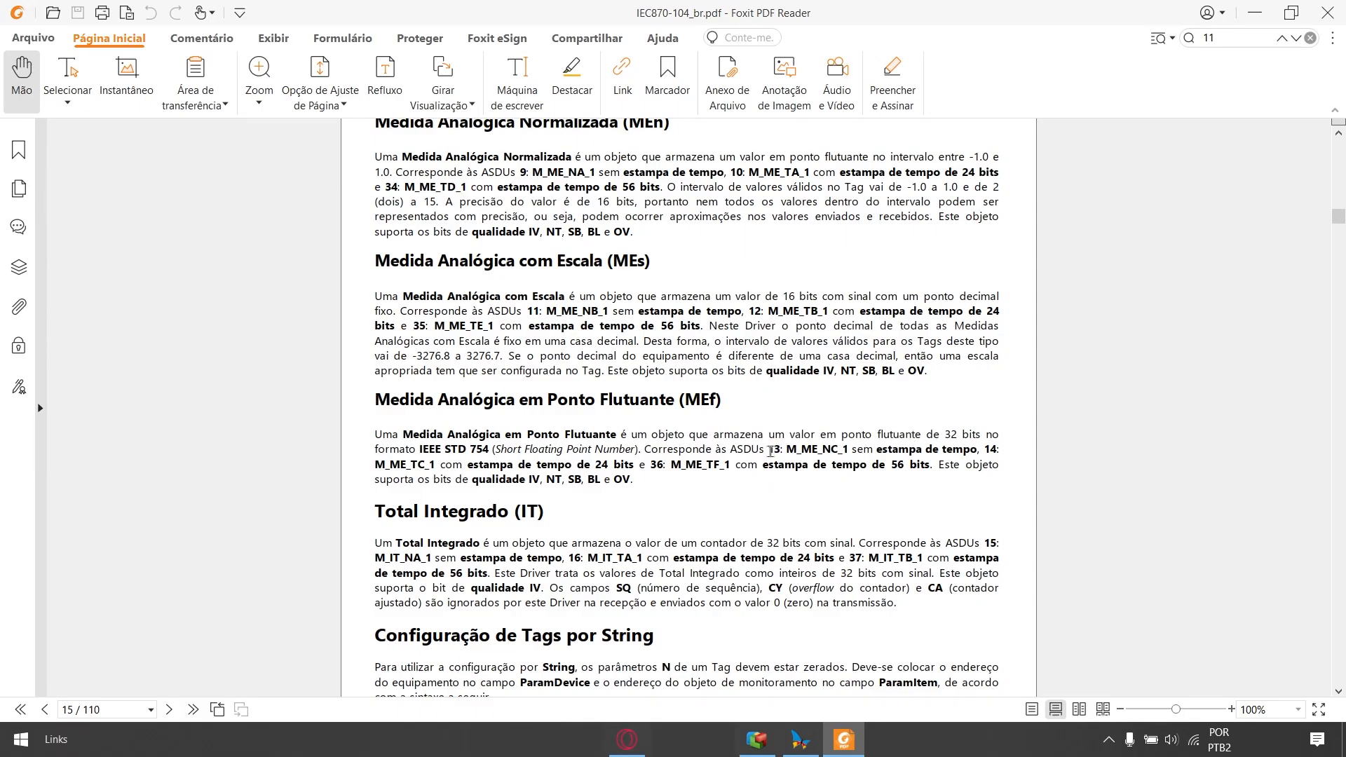
{"action": "left_click_drag", "start_coordinate": [769, 448], "coordinate": [783, 449]}
{"action": "left_click", "coordinate": [756, 740]}
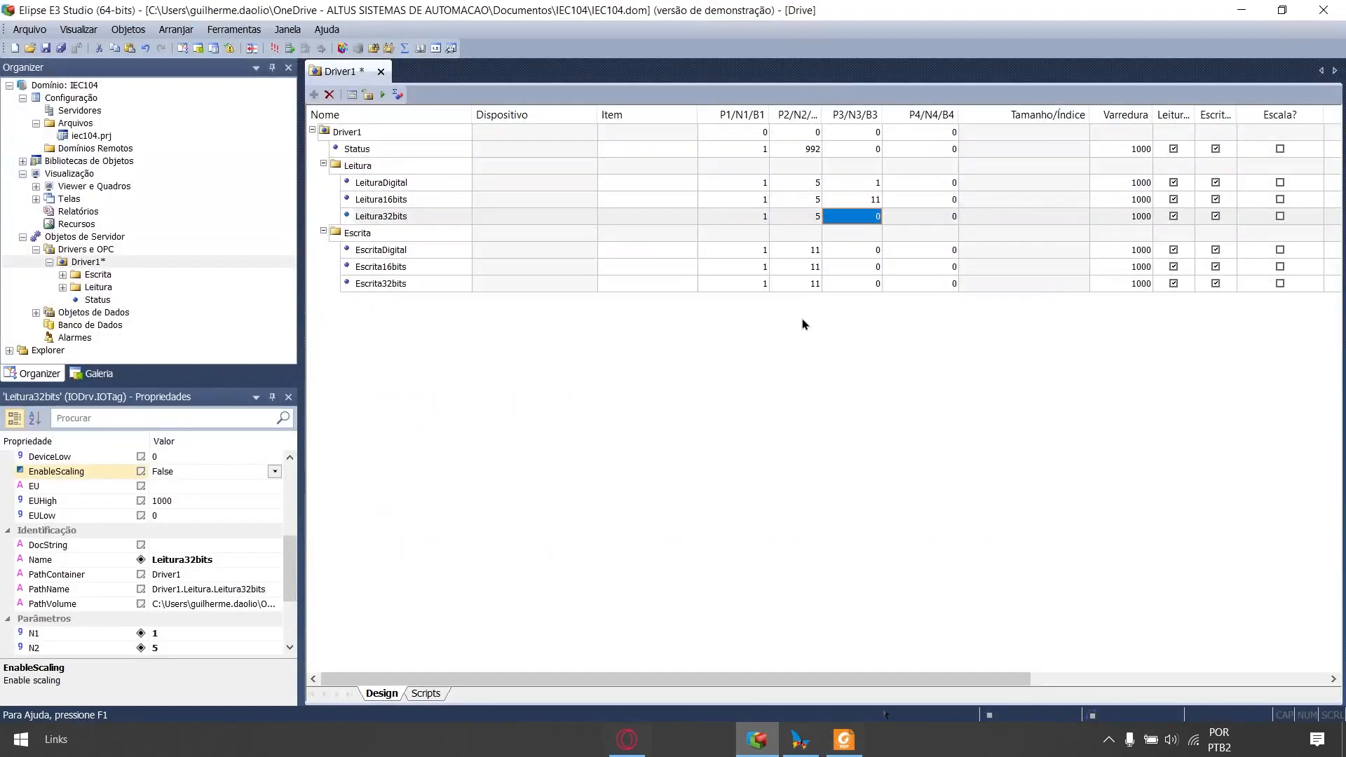
{"action": "type", "text": "13"}
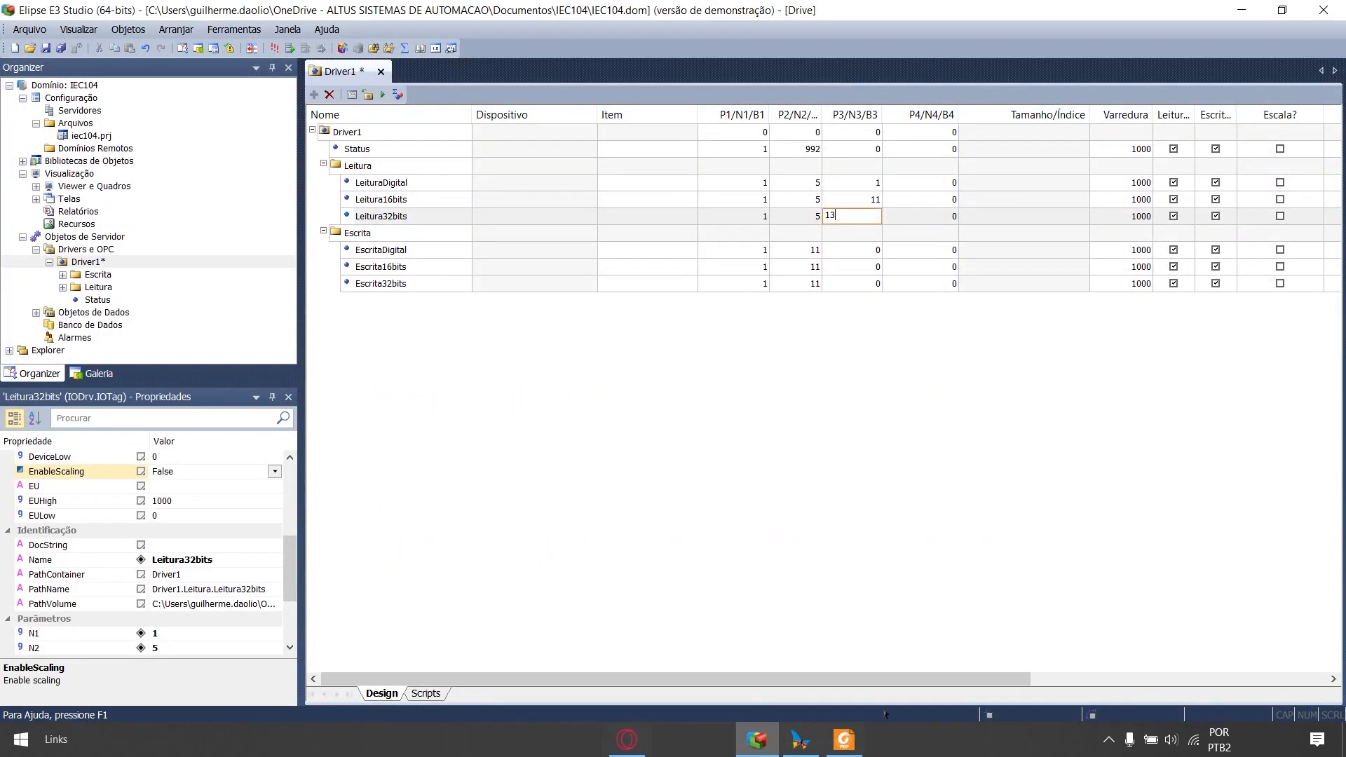
{"action": "key", "text": "Return"}
{"action": "key", "text": "Down"}
- Match MasterTool's Single Command type with the manual's Tipos de Dados de Comando table and set EscritaDigital's P3/N3/B3 to 45 in E3 Studio
{"action": "left_click", "coordinate": [844, 740]}
{"action": "scroll", "coordinate": [615, 379], "scroll_direction": "down", "scroll_amount": 10}
{"action": "scroll", "coordinate": [615, 325], "scroll_direction": "down", "scroll_amount": 15}
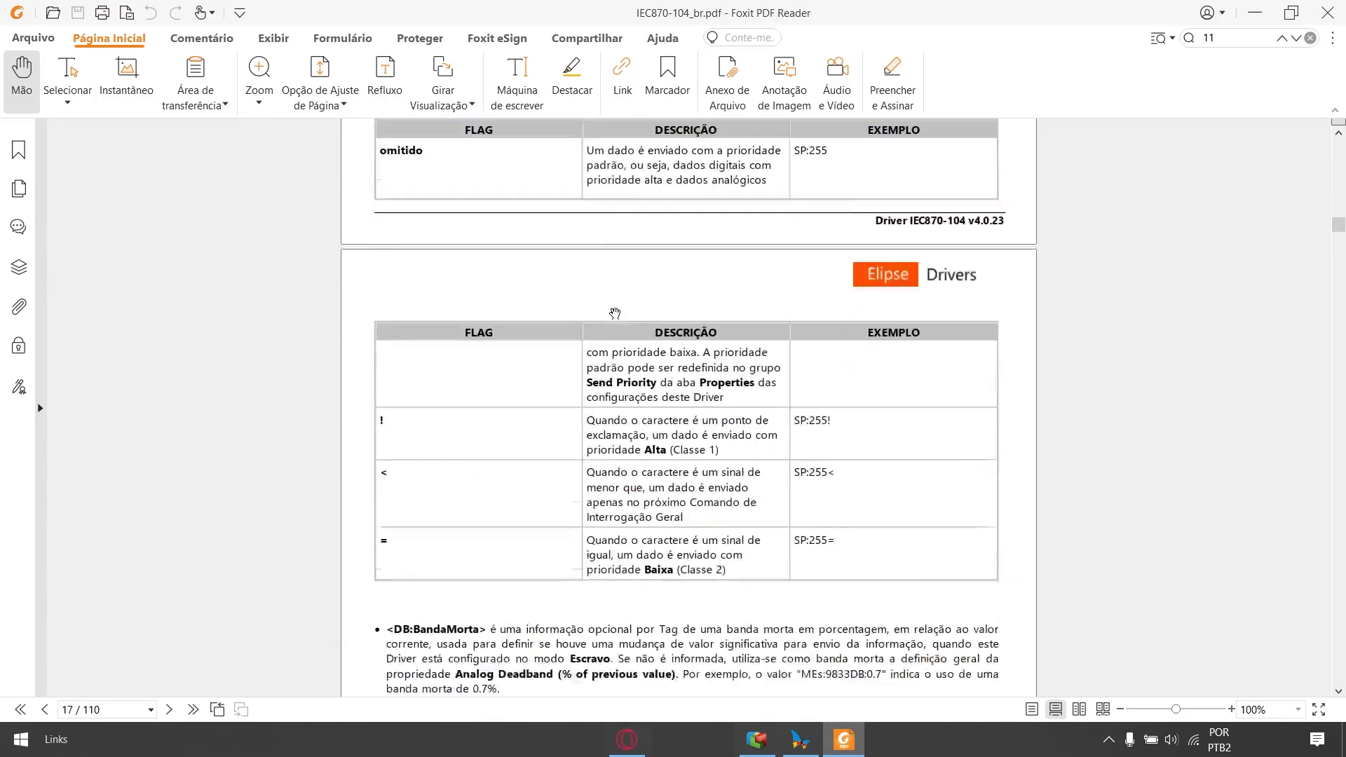
{"action": "scroll", "coordinate": [638, 326], "scroll_direction": "down", "scroll_amount": 3}
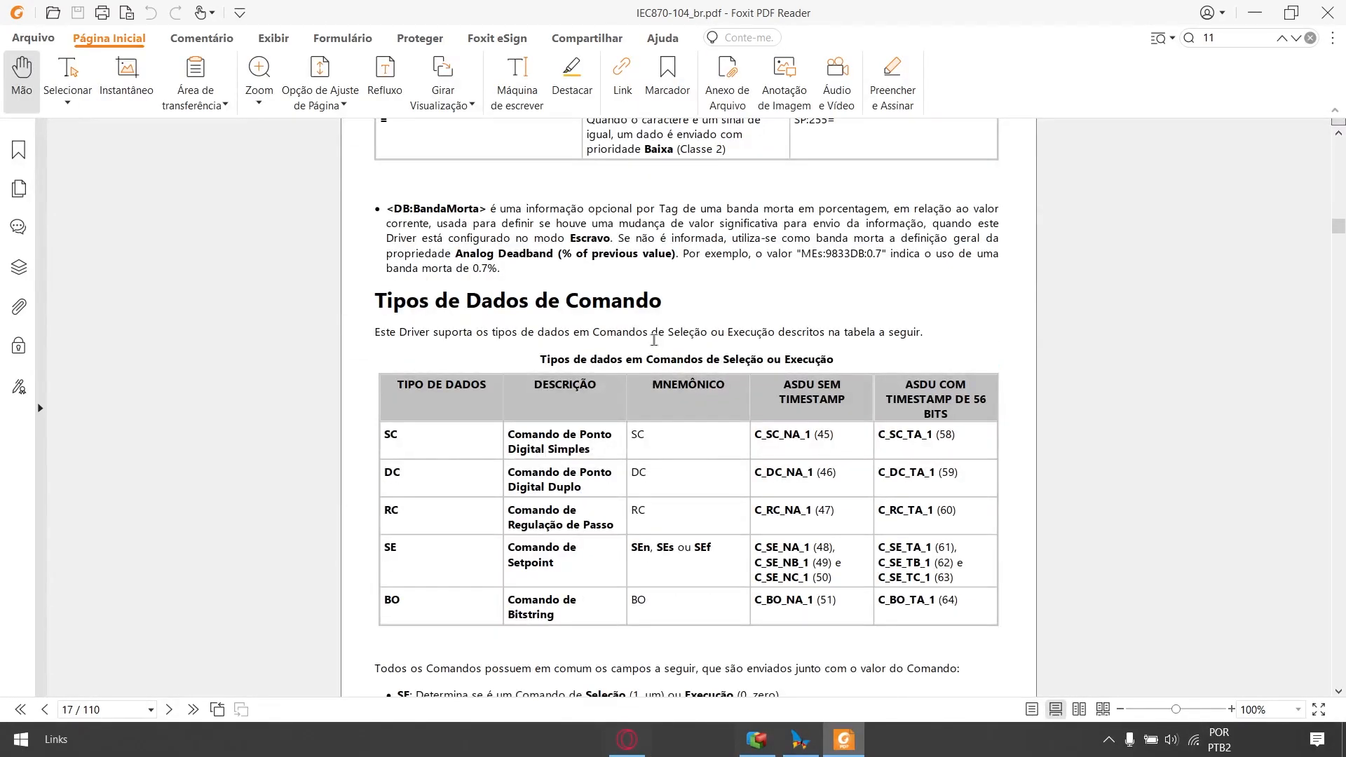
{"action": "left_click", "coordinate": [800, 739]}
{"action": "left_click", "coordinate": [412, 213]}
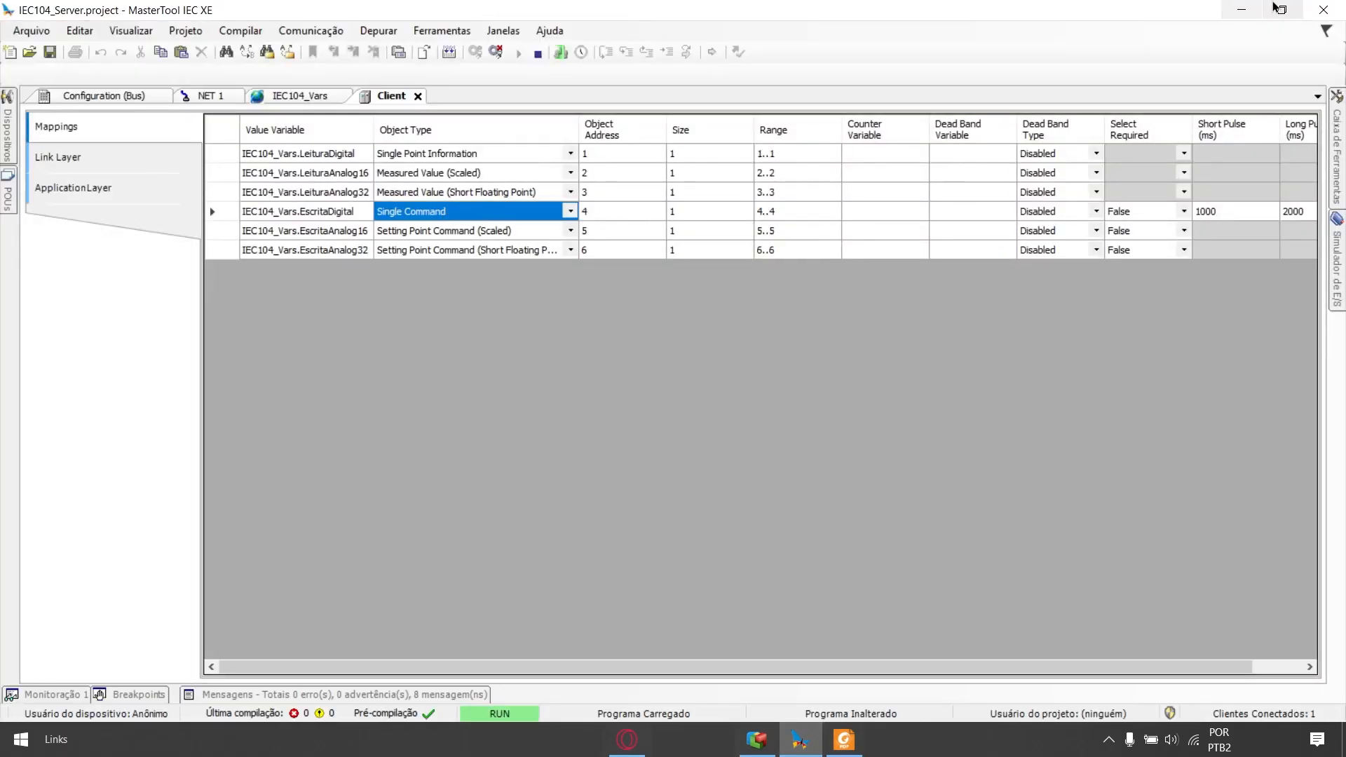
{"action": "left_click", "coordinate": [846, 747]}
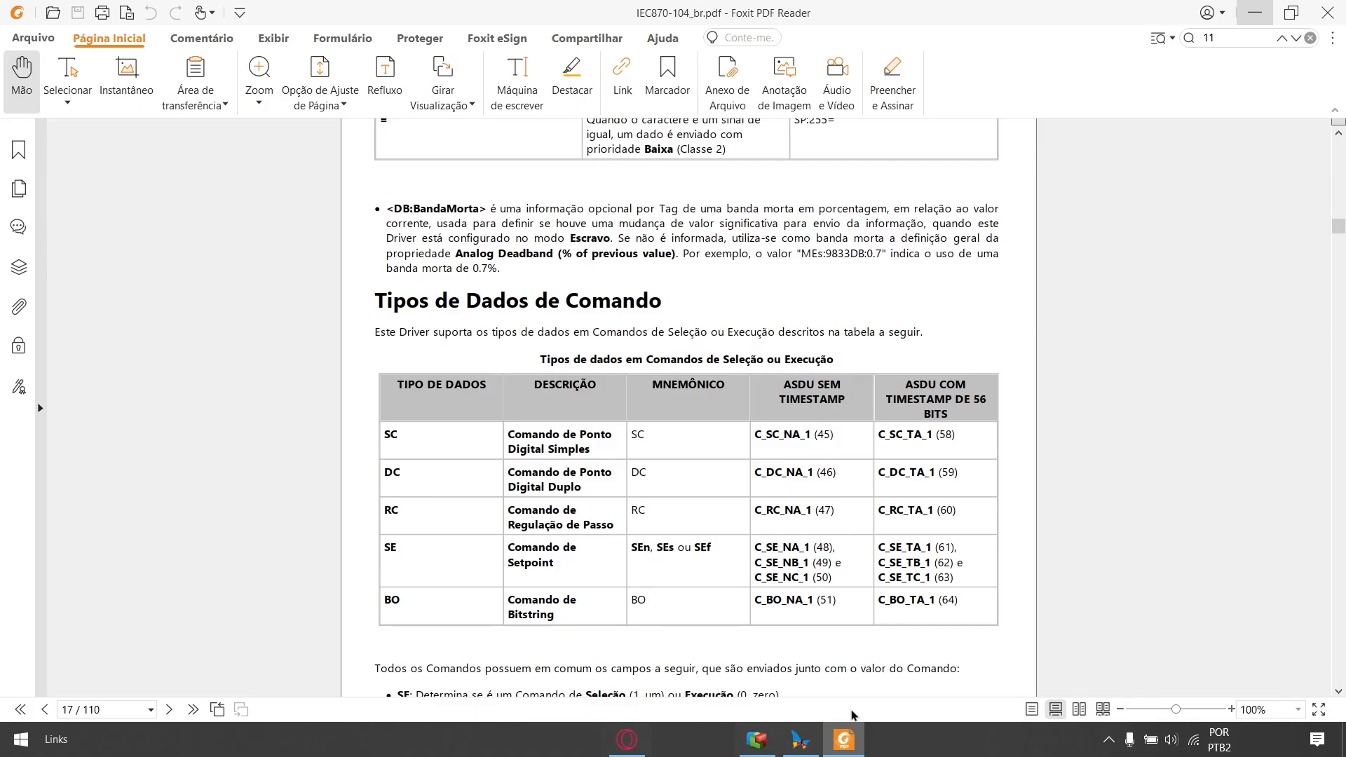
{"action": "left_click", "coordinate": [803, 749]}
{"action": "left_click", "coordinate": [766, 751]}
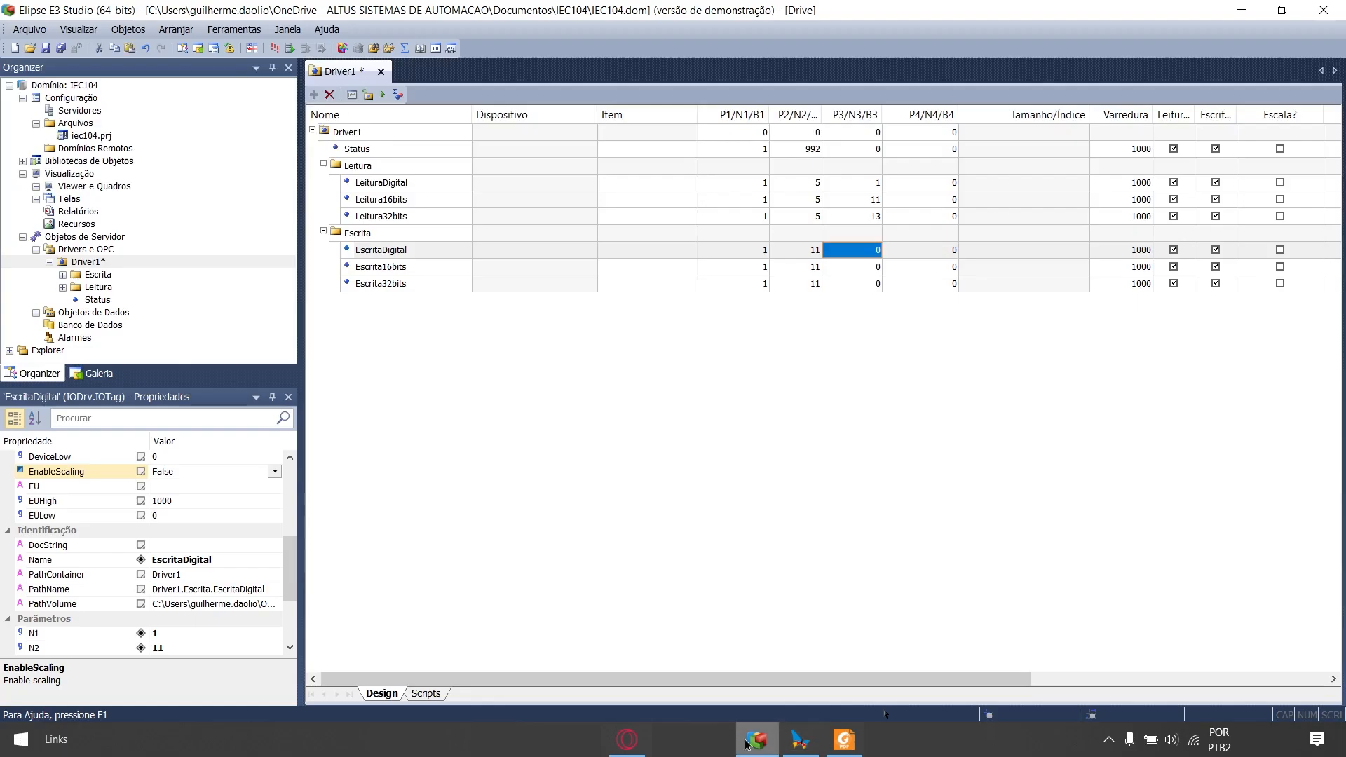
{"action": "type", "text": "45"}
{"action": "key", "text": "Return"}
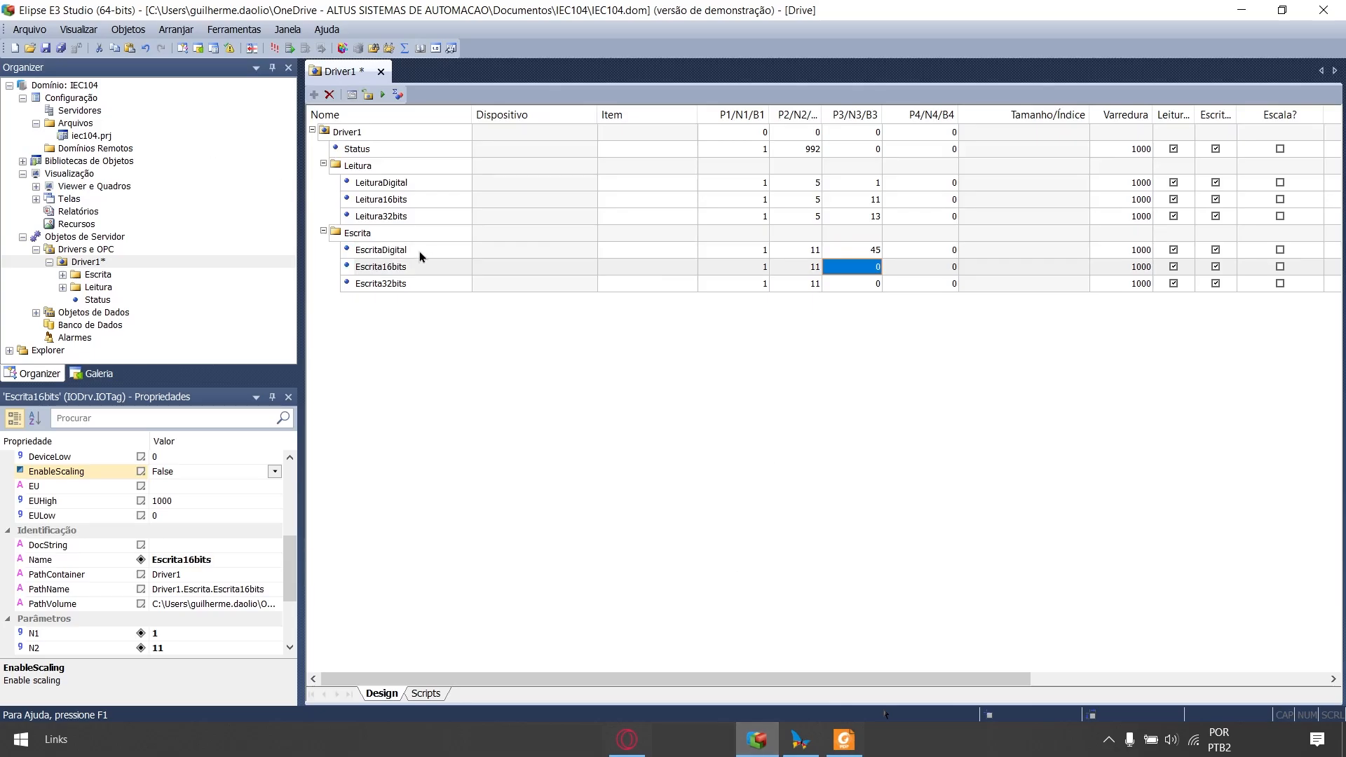
- Look up the Comando de Setpoint com Valor com Escala (SEs) code in the manual and set Escrita16bits' P3/N3/B3 to 49
{"action": "left_click", "coordinate": [857, 749]}
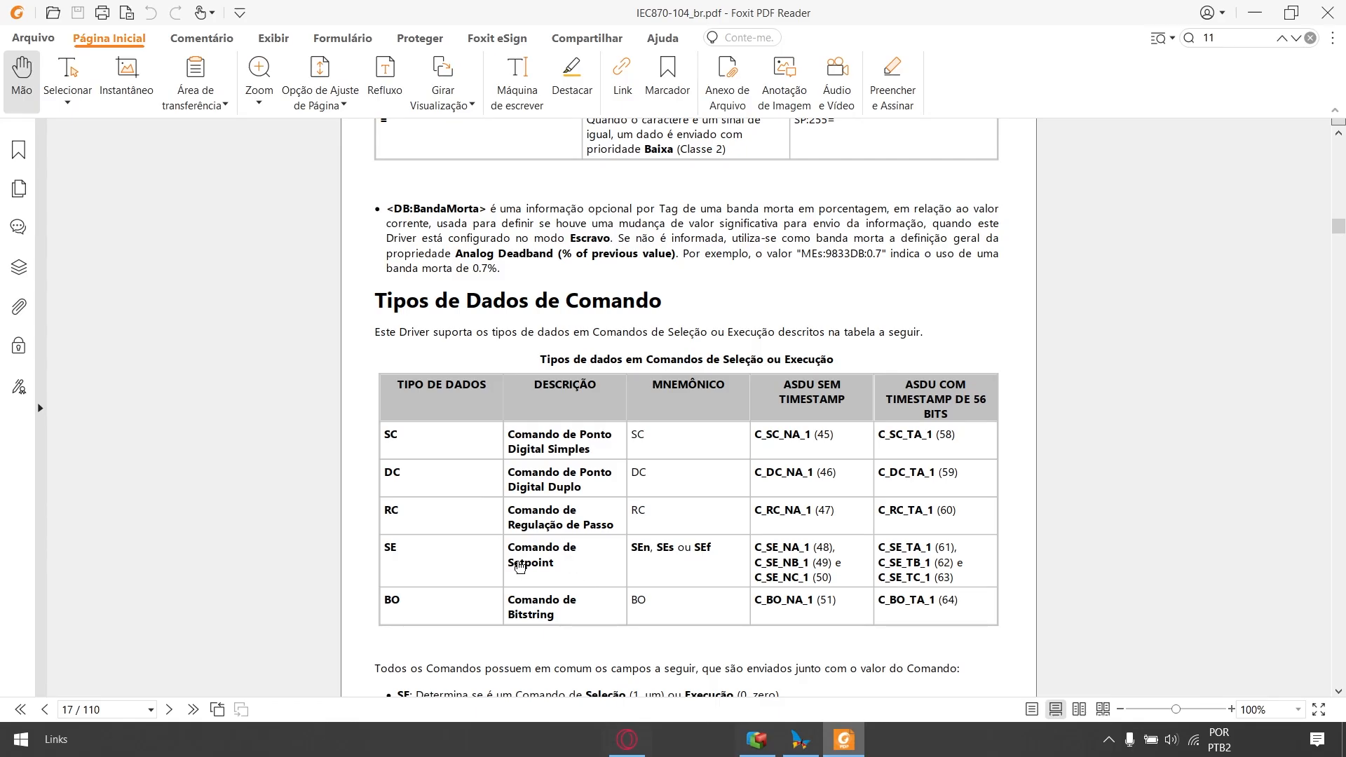
{"action": "scroll", "coordinate": [520, 566], "scroll_direction": "down", "scroll_amount": 15}
{"action": "scroll", "coordinate": [709, 366], "scroll_direction": "down", "scroll_amount": 10}
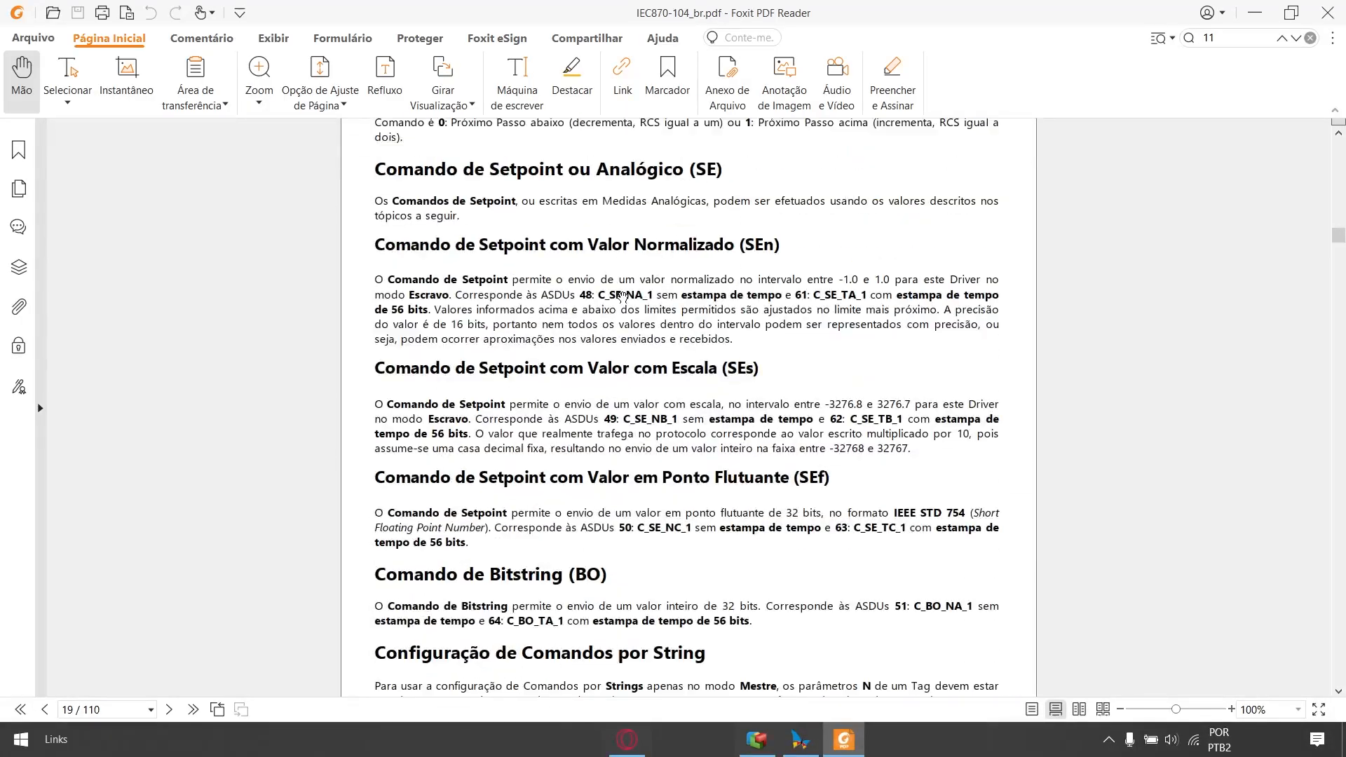
{"action": "scroll", "coordinate": [622, 296], "scroll_direction": "down", "scroll_amount": 1}
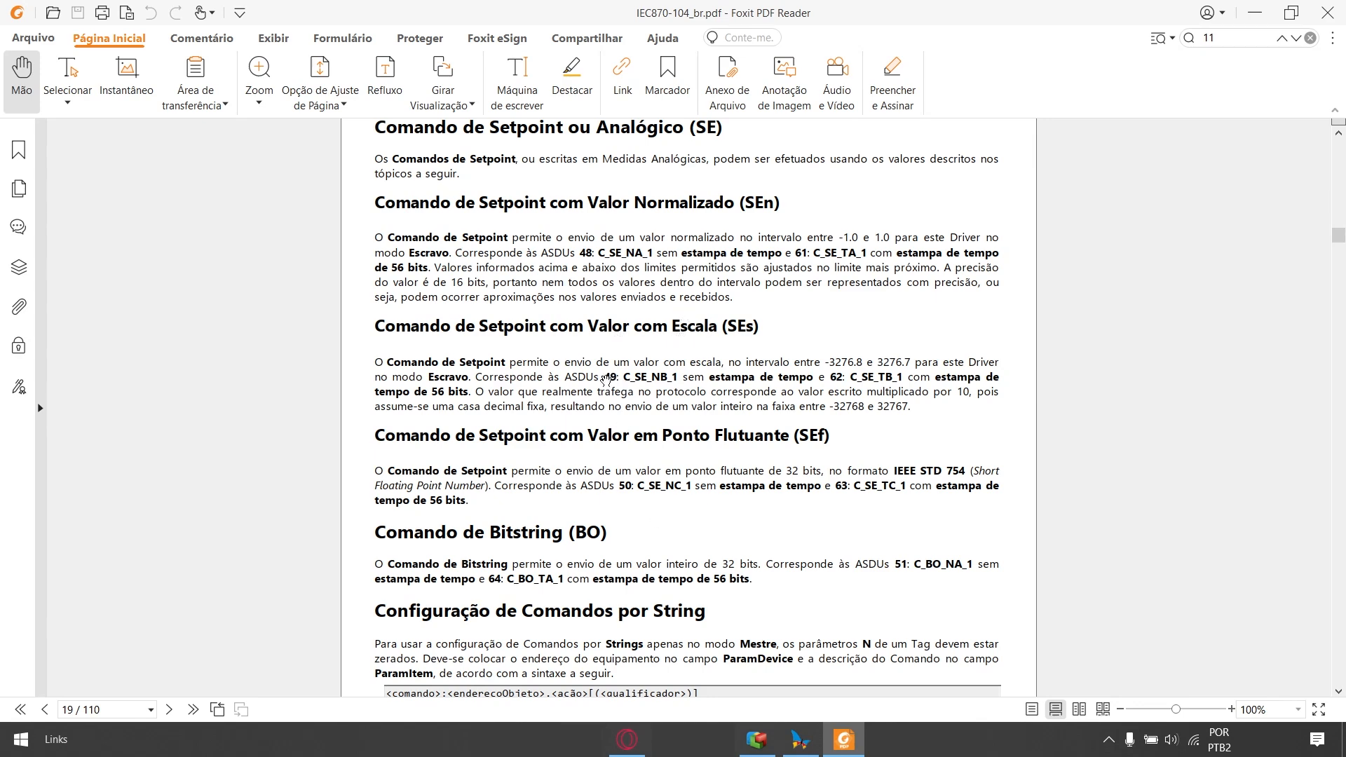
{"action": "left_click", "coordinate": [757, 740]}
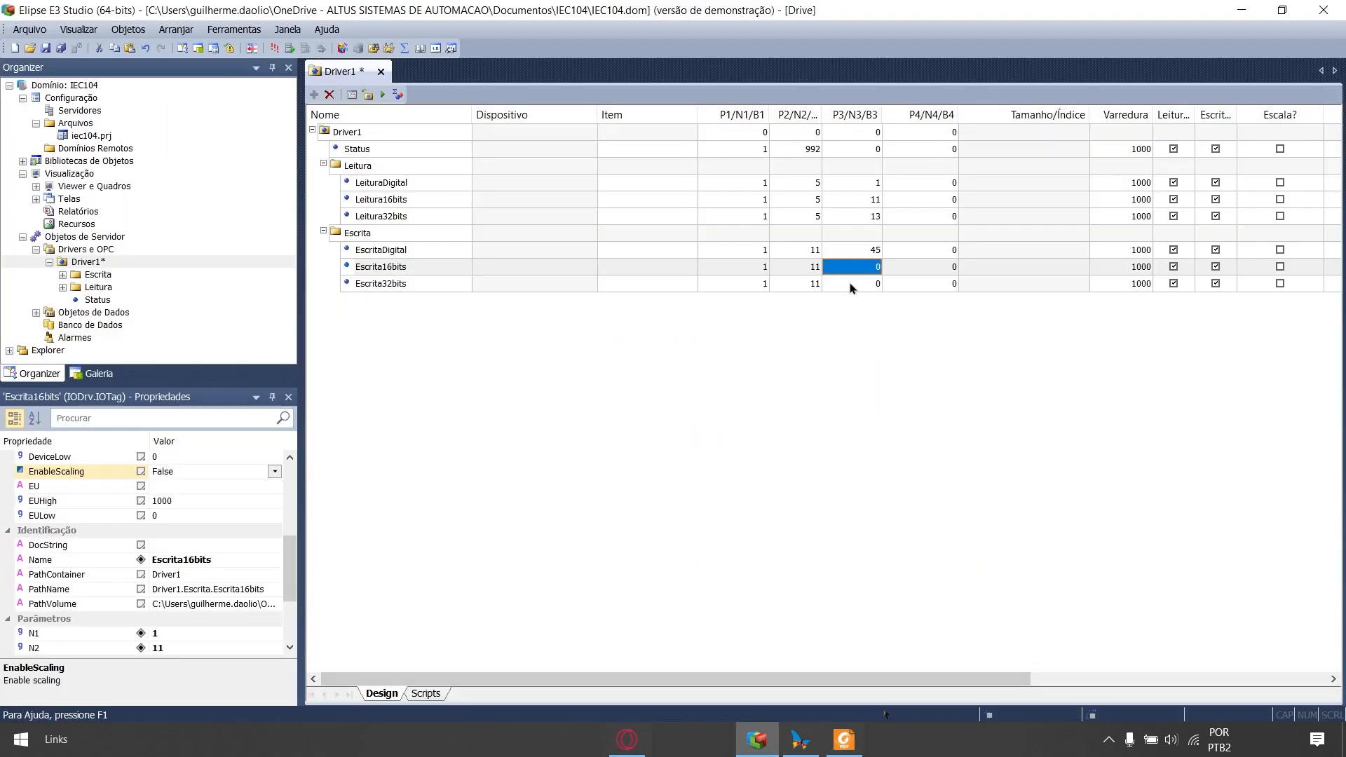
{"action": "type", "text": "49"}
{"action": "key", "text": "Return"}
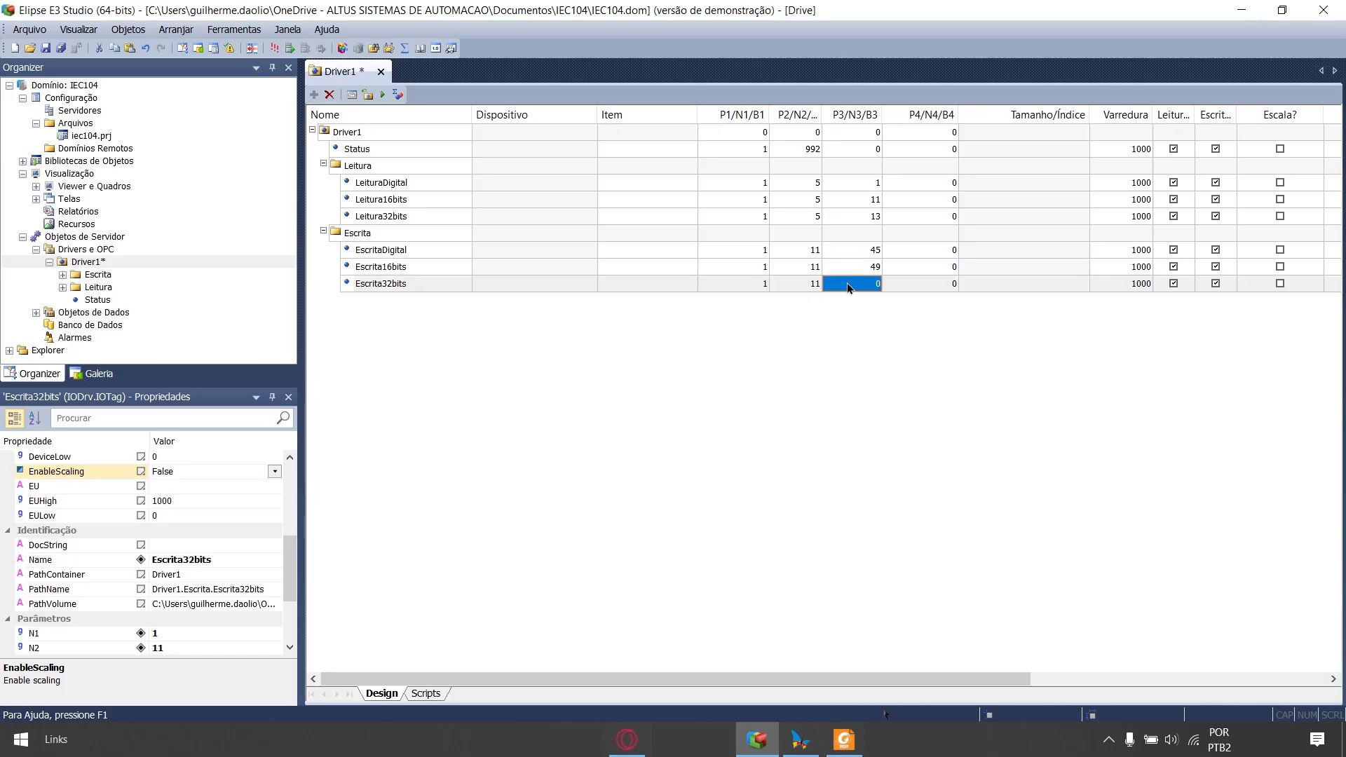
- Look up the Comando de Setpoint em Ponto Flutuante (SEf) code in the manual and set Escrita32bits' P3/N3/B3 to 50
{"action": "left_click", "coordinate": [844, 739]}
{"action": "scroll", "coordinate": [474, 354], "scroll_direction": "down", "scroll_amount": 2}
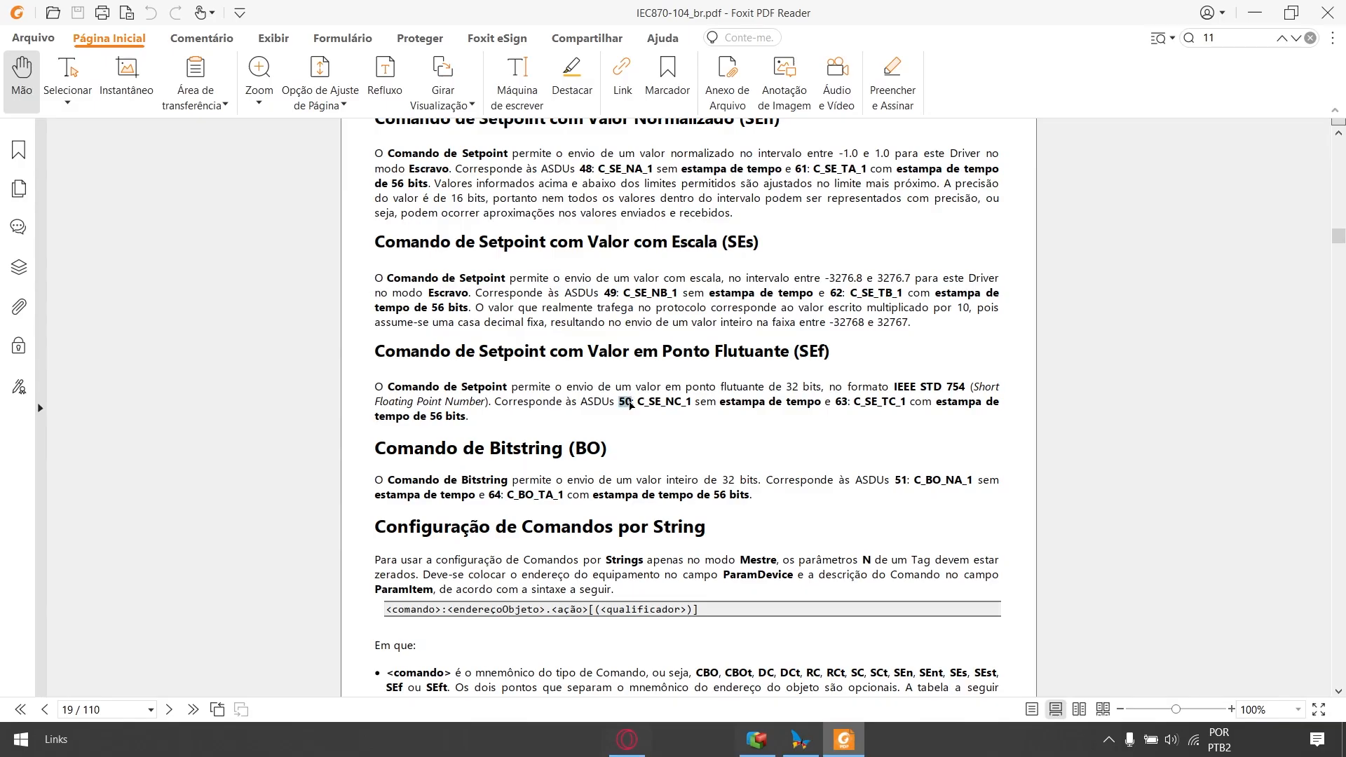
{"action": "left_click_drag", "start_coordinate": [629, 402], "coordinate": [631, 402]}
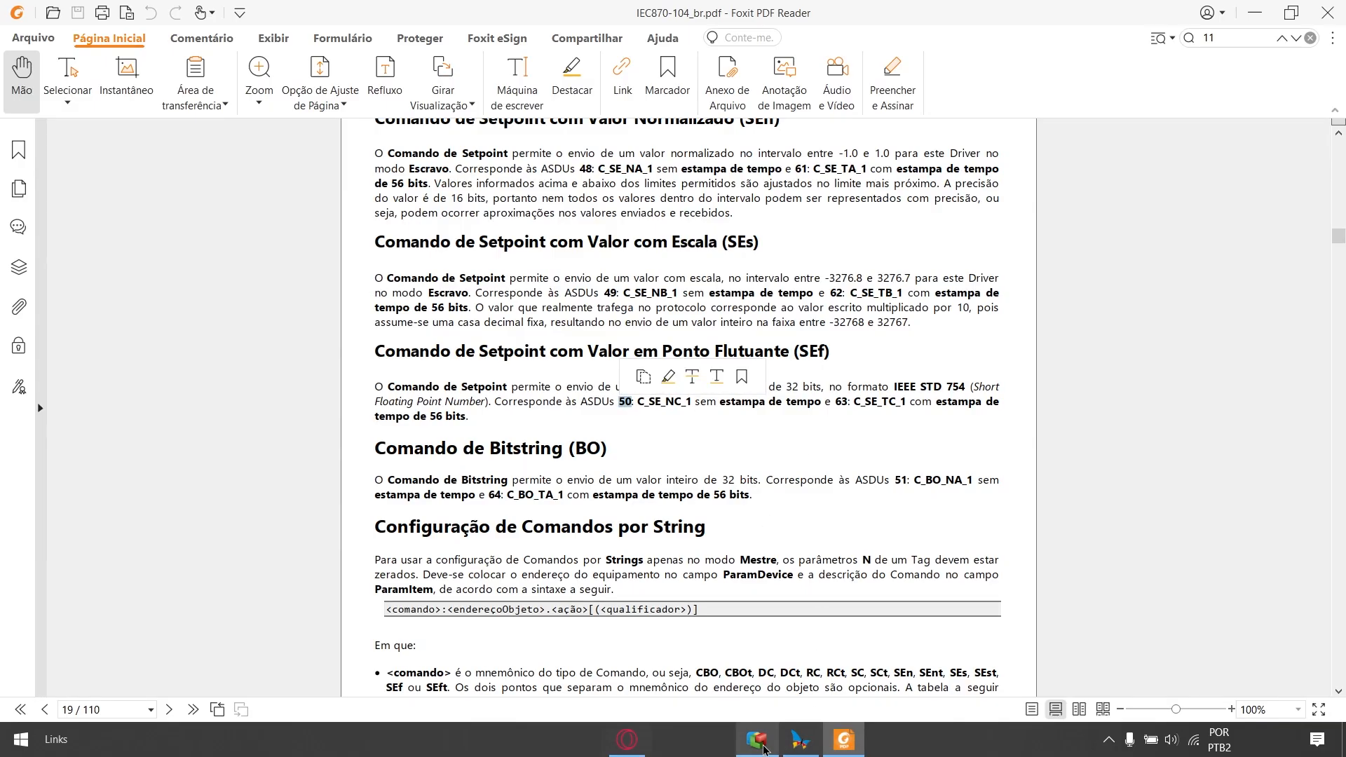
{"action": "left_click", "coordinate": [764, 748]}
{"action": "type", "text": "50"}
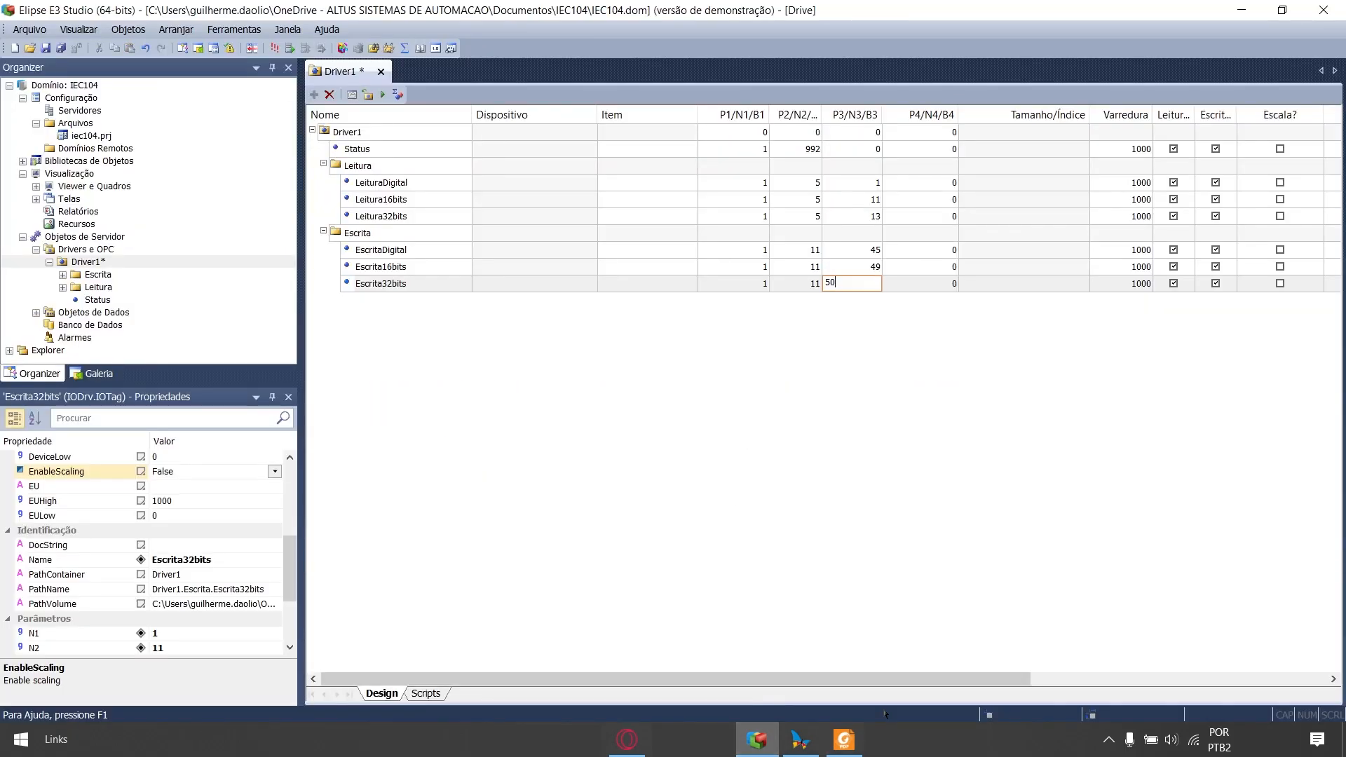
{"action": "key", "text": "Return"}
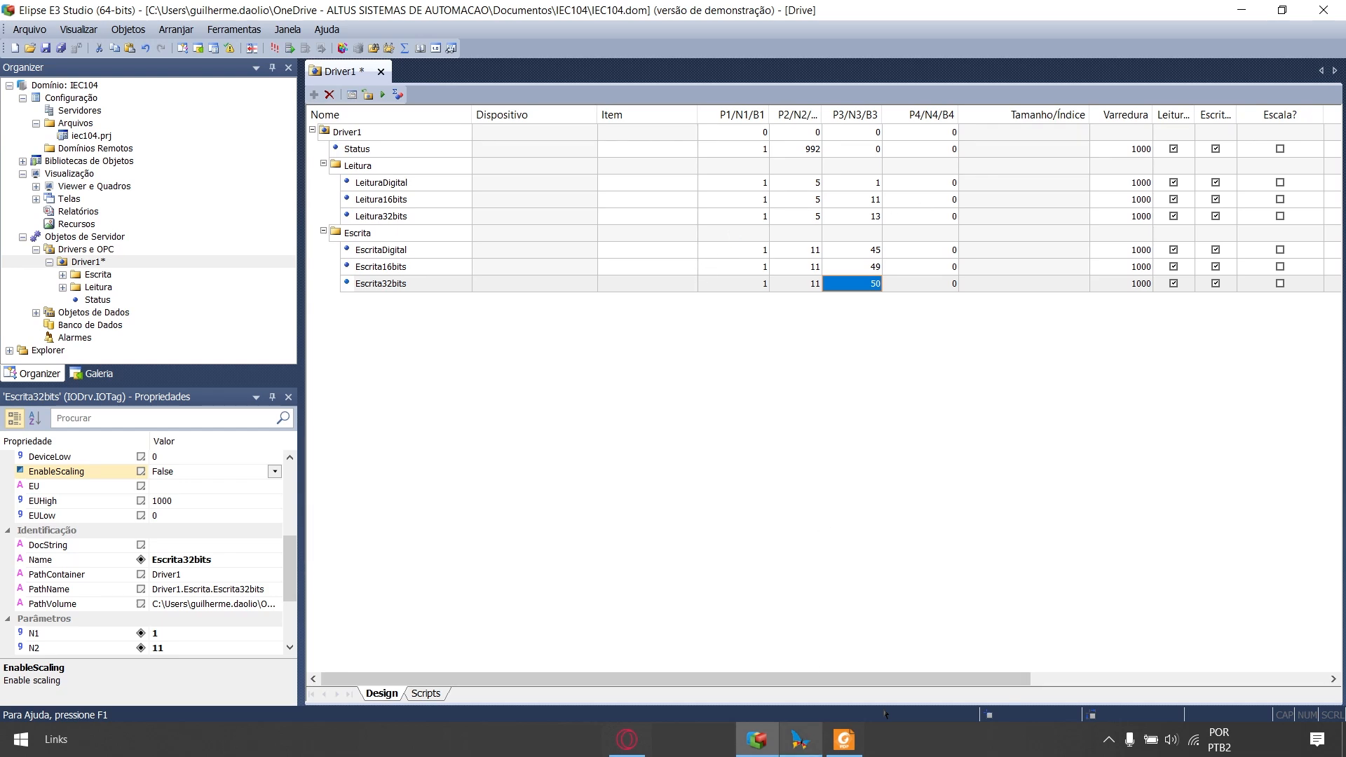
- Check the object addresses in MasterTool IEC XE and set P4/N4/B4 to 1, 2 and 3 for LeituraDigital, Leitura16bits and Leitura32bits
{"action": "left_click", "coordinate": [800, 740]}
{"action": "left_click_drag", "start_coordinate": [876, 9], "coordinate": [271, 76]}
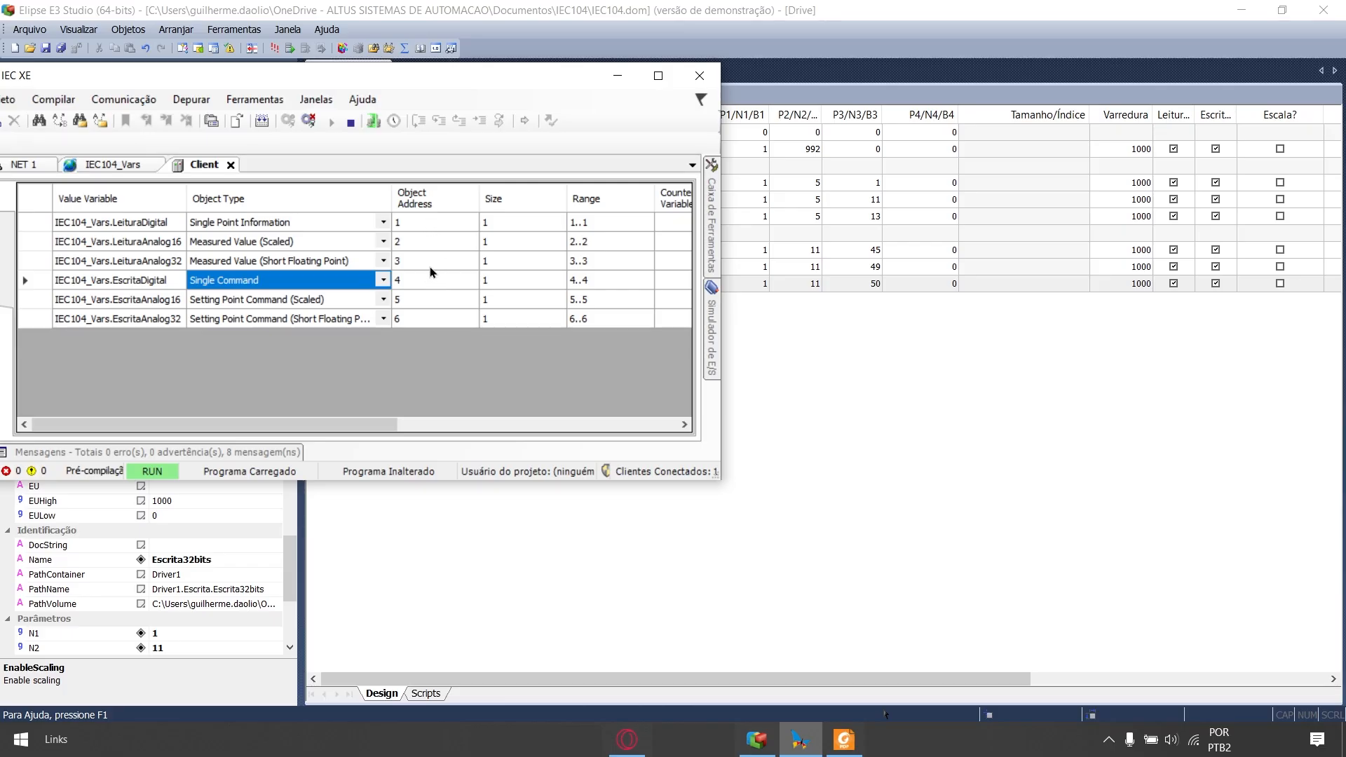
{"action": "left_click", "coordinate": [618, 76]}
{"action": "left_click", "coordinate": [896, 177]}
{"action": "type", "text": "1"}
{"action": "key", "text": "Return"}
{"action": "type", "text": "2"}
{"action": "key", "text": "Return"}
{"action": "type", "text": "3"}
{"action": "key", "text": "Return"}
- Set P4/N4/B4 to 4, 5 and 6 for the EscritaDigital, Escrita16bits and Escrita32bits tags
{"action": "type", "text": "4"}
{"action": "key", "text": "Return"}
{"action": "type", "text": "5"}
{"action": "key", "text": "Return"}
{"action": "type", "text": "6"}
{"action": "key", "text": "Return"}
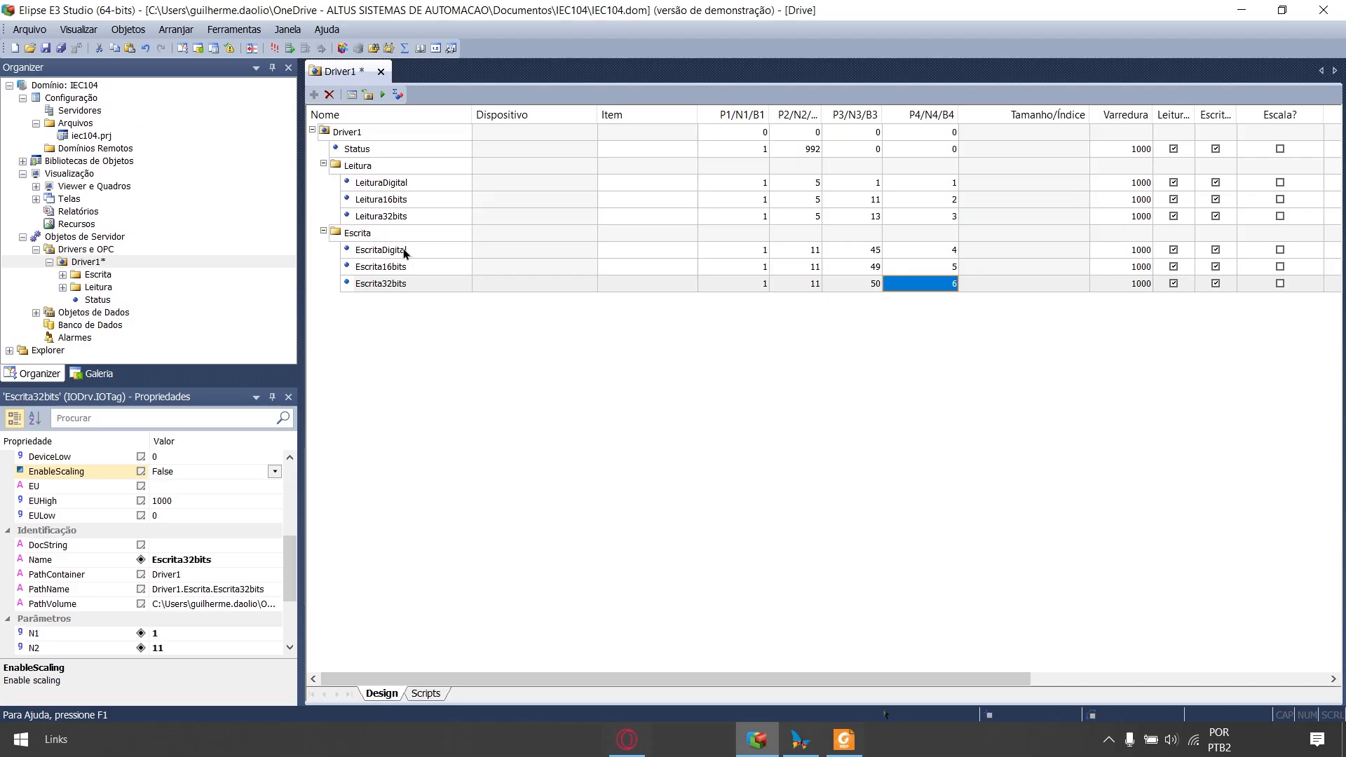
- Widen the Escrita? column and disable reading for the EscritaDigital, Escrita16bits and Escrita32bits tags
{"action": "left_click_drag", "start_coordinate": [603, 679], "coordinate": [704, 679]}
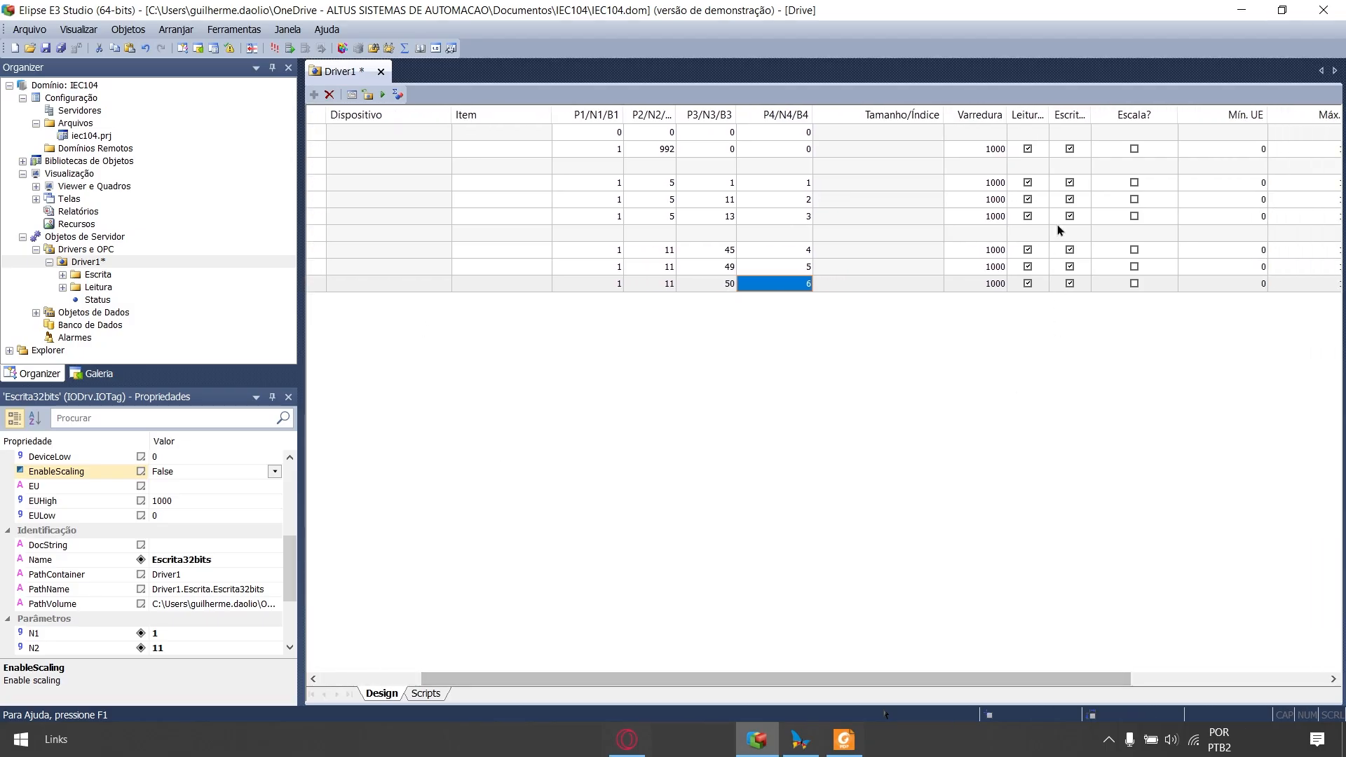
{"action": "left_click_drag", "start_coordinate": [1091, 114], "coordinate": [1138, 114]}
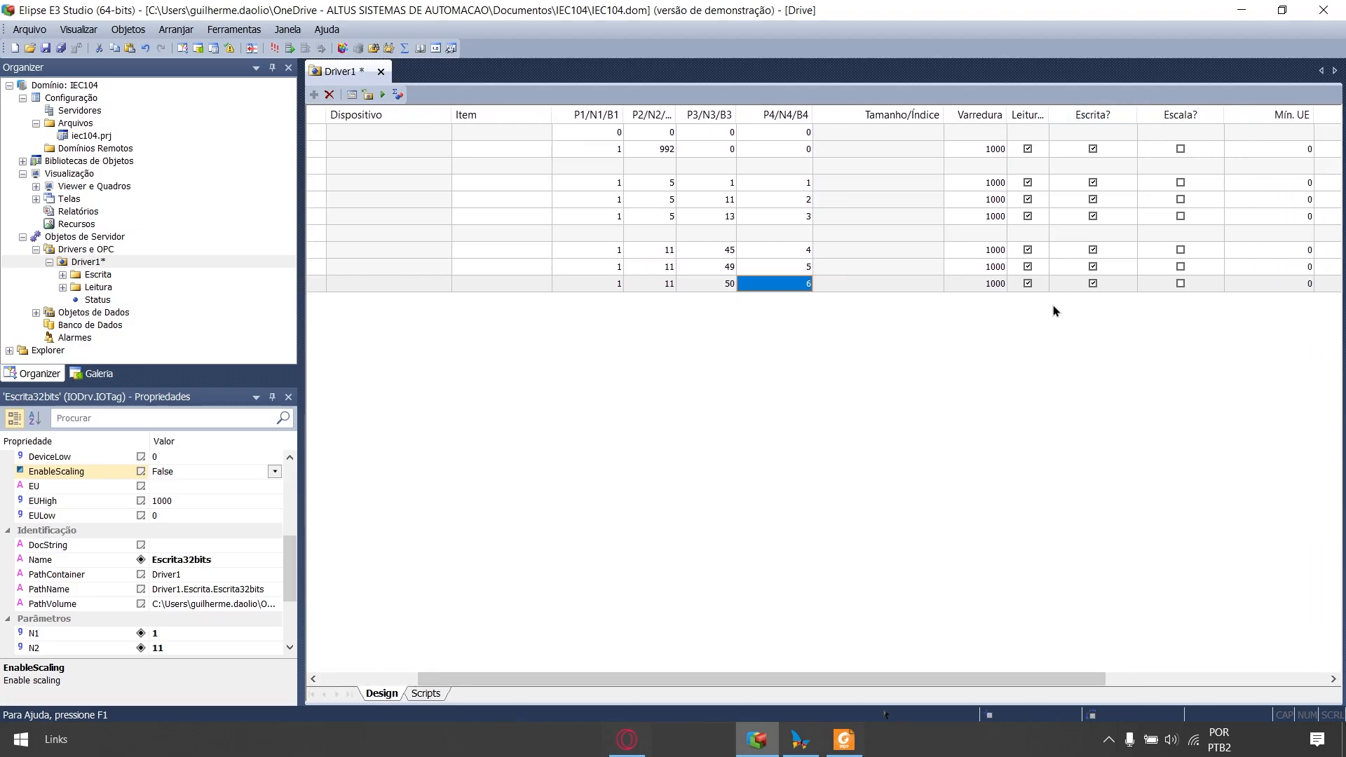
{"action": "left_click_drag", "start_coordinate": [899, 680], "coordinate": [853, 691]}
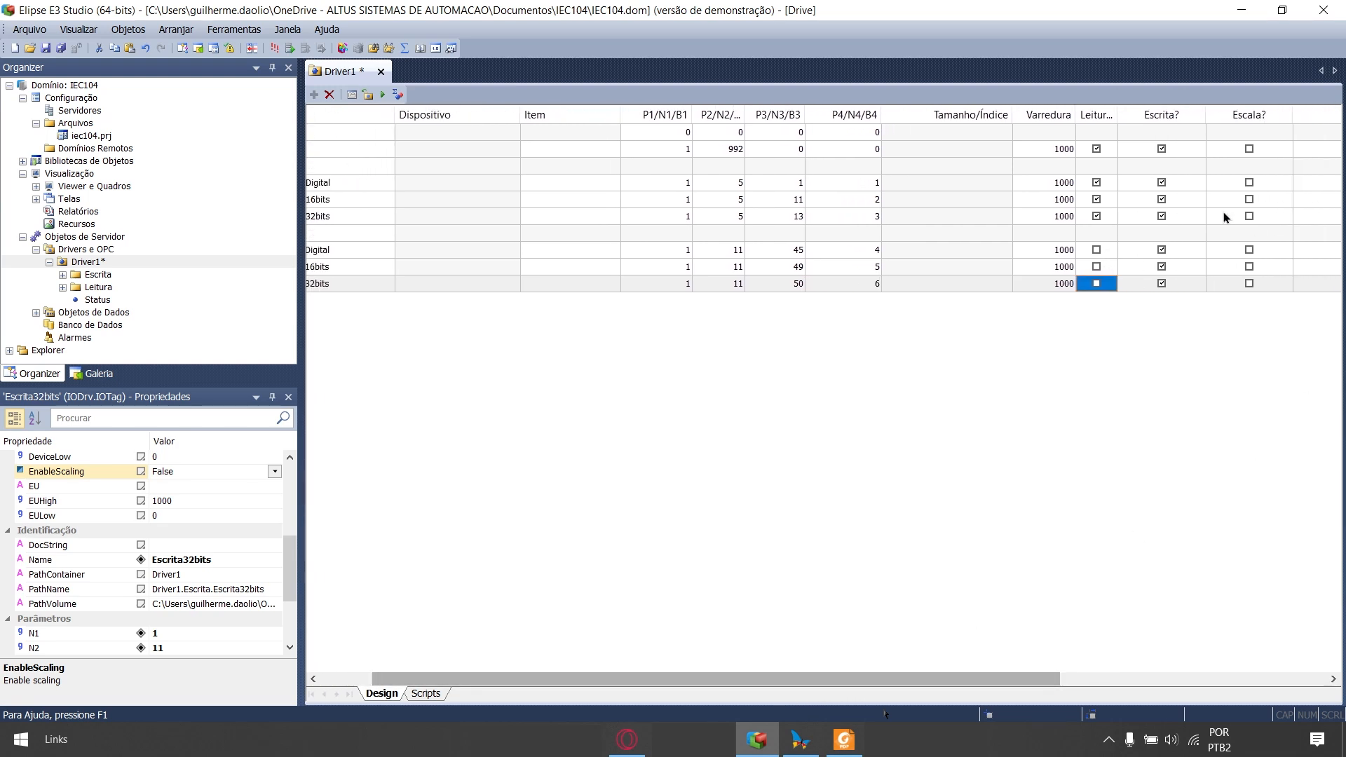
- Disable writing for the LeituraDigital, Leitura16bits and Leitura32bits tags and save the driver
{"action": "left_click", "coordinate": [1162, 183]}
{"action": "left_click", "coordinate": [1162, 200]}
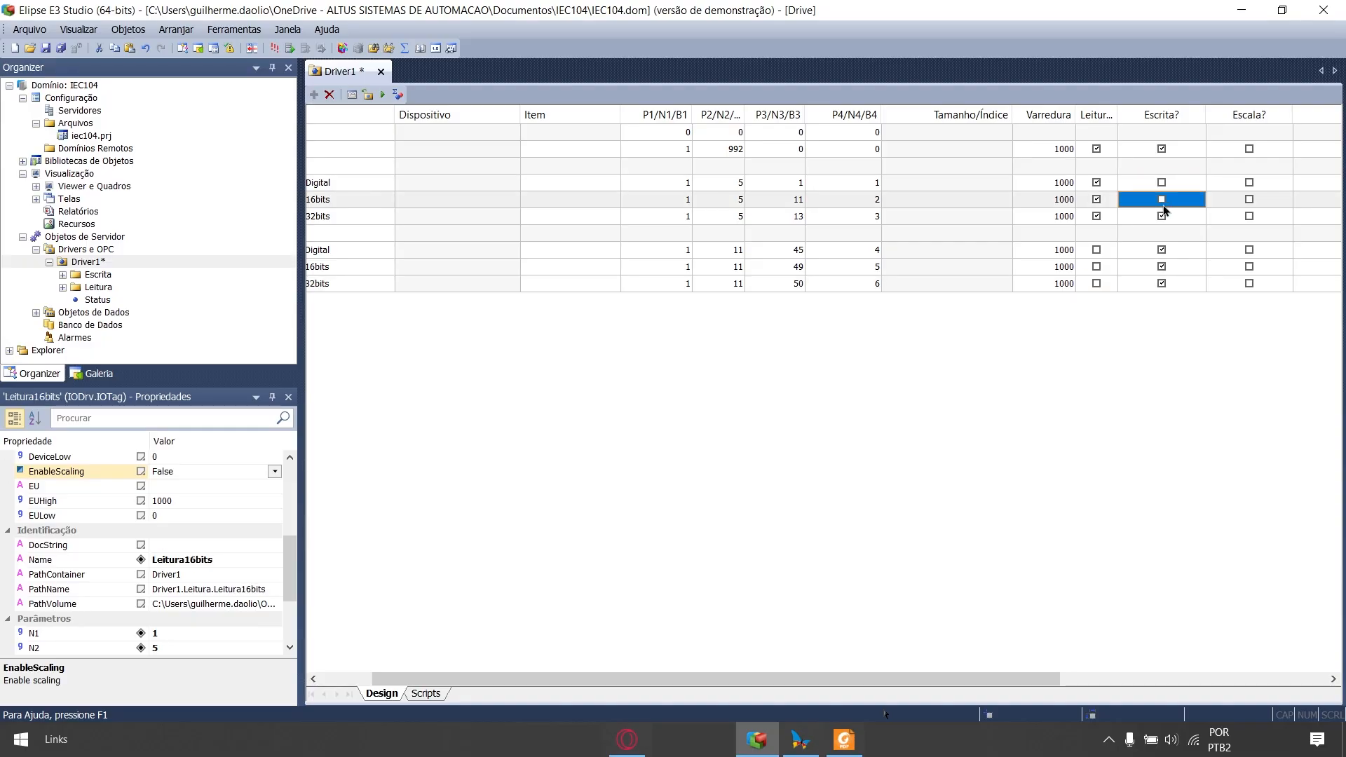
{"action": "left_click", "coordinate": [1161, 217]}
{"action": "left_click_drag", "start_coordinate": [981, 680], "coordinate": [819, 679]}
{"action": "left_click", "coordinate": [62, 48]}
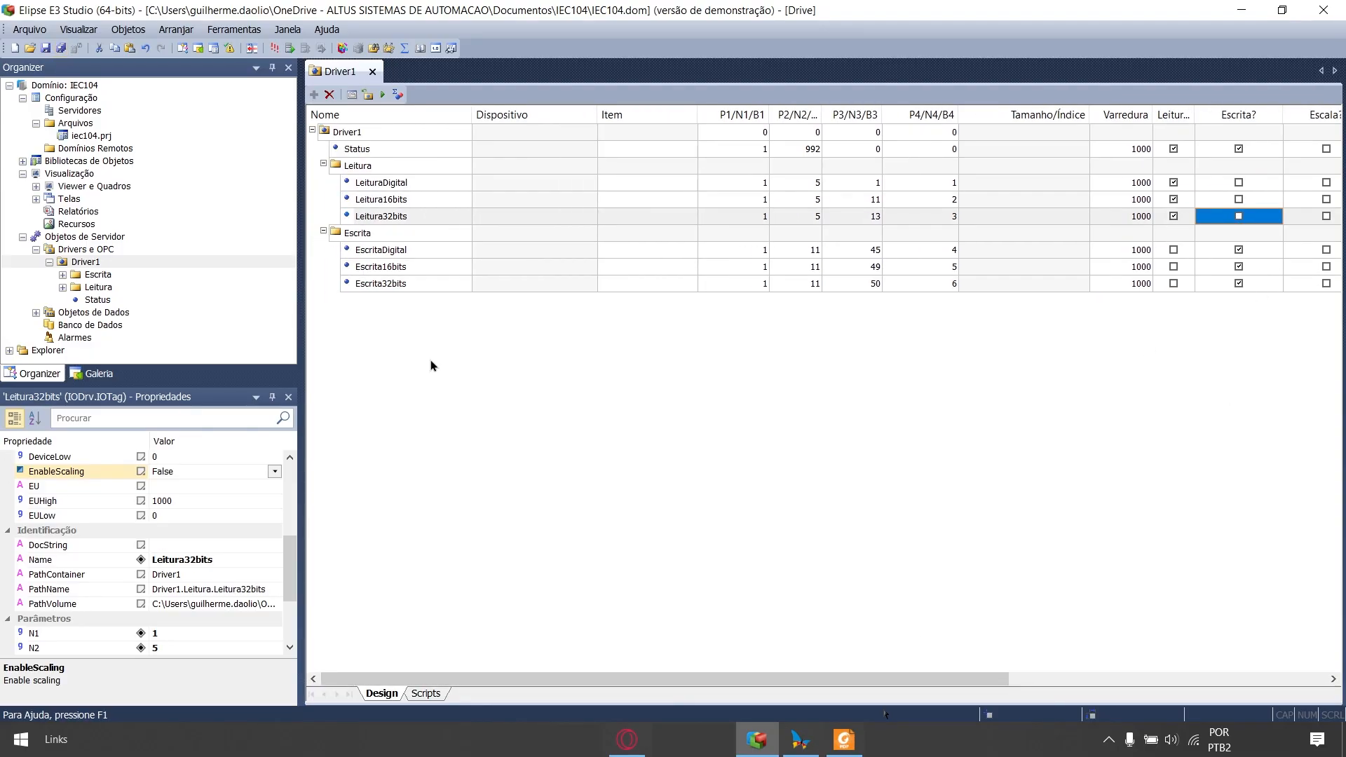
- Activate communication for Driver1 and enlarge the tag table area to show the Valor, Qualidade and Estampa de tempo columns
{"action": "mouse_move", "coordinate": [676, 680]}
{"action": "left_mouse_down"}
{"action": "mouse_move", "coordinate": [863, 680]}
{"action": "mouse_move", "coordinate": [674, 679]}
{"action": "left_mouse_up"}
{"action": "left_click", "coordinate": [381, 96]}
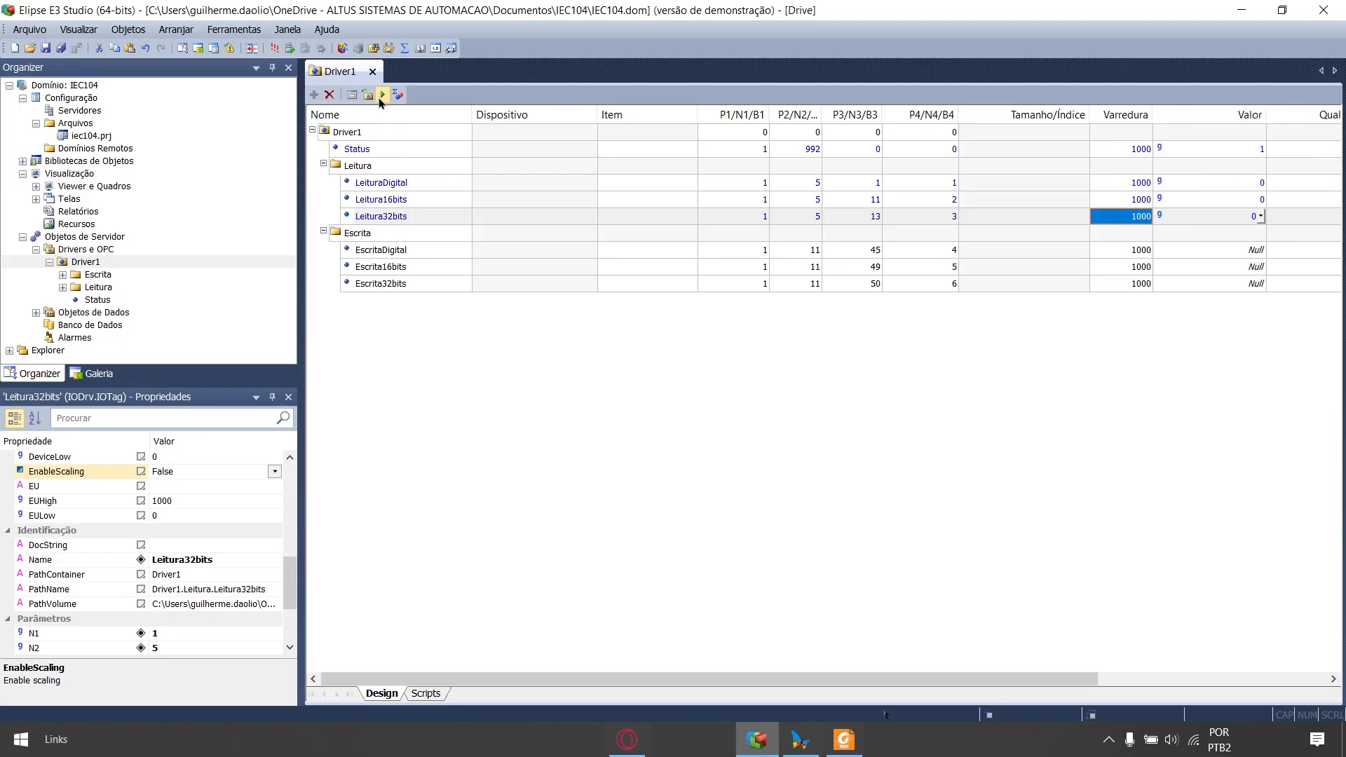
{"action": "left_click_drag", "start_coordinate": [621, 679], "coordinate": [588, 706]}
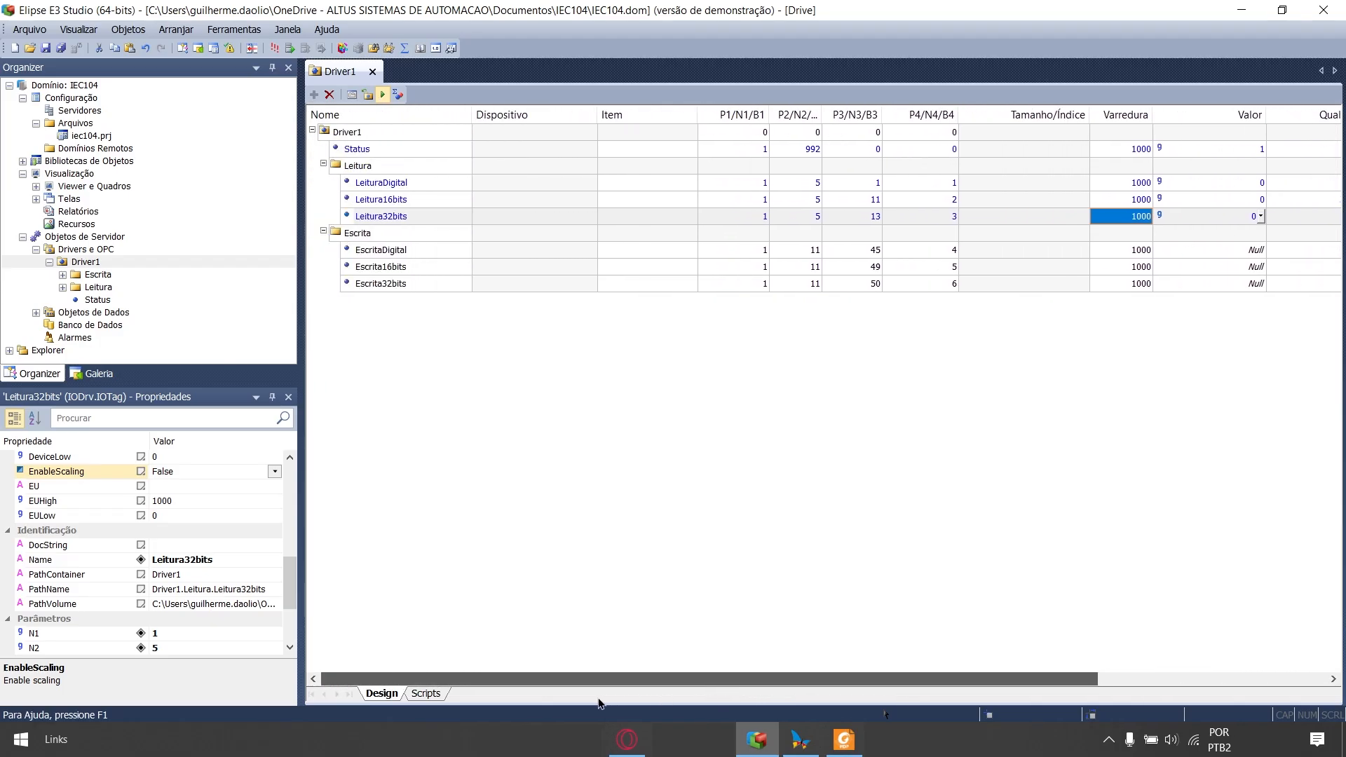
{"action": "left_click_drag", "start_coordinate": [302, 415], "coordinate": [113, 412]}
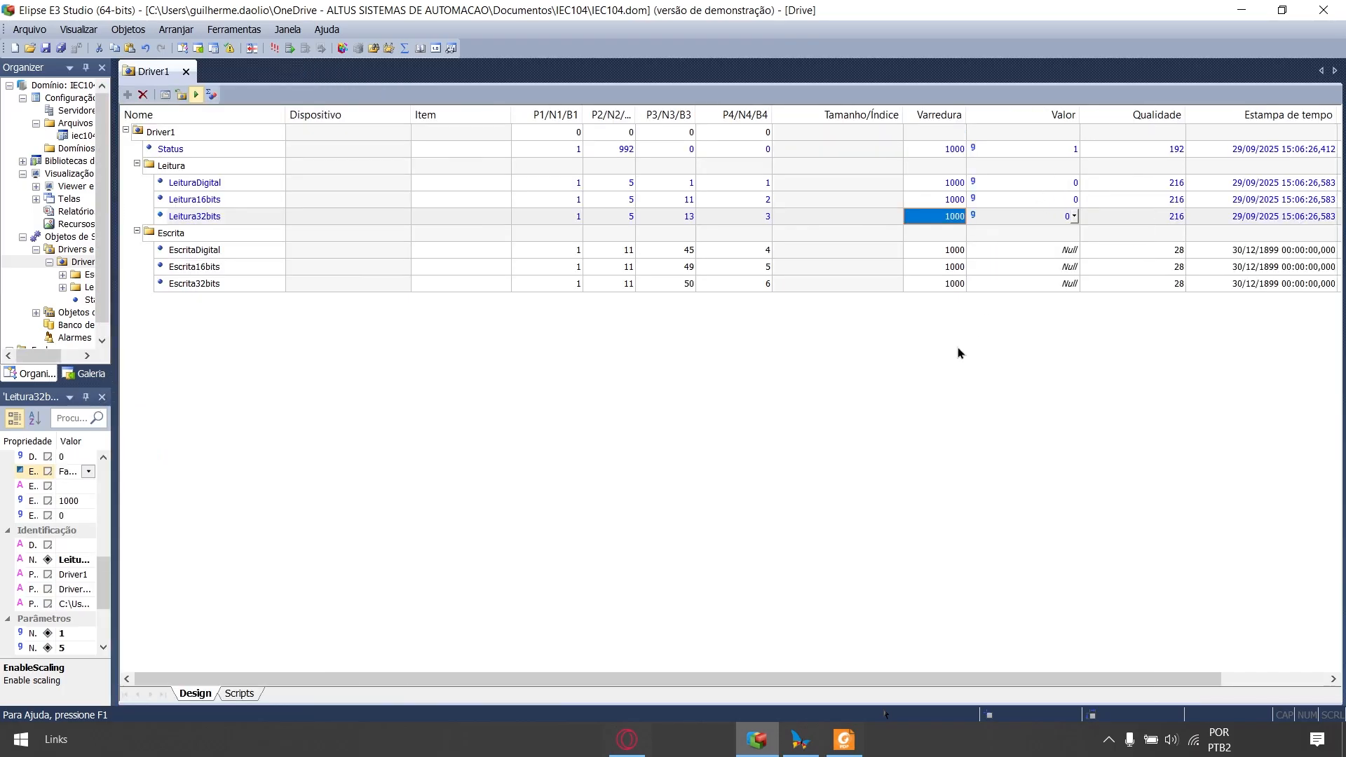
- Place MasterTool IEC XE and Elipse E3 Studio side by side, narrowing the E3 Organizer area so Driver1's Valor column is displayed
{"action": "left_click", "coordinate": [798, 737]}
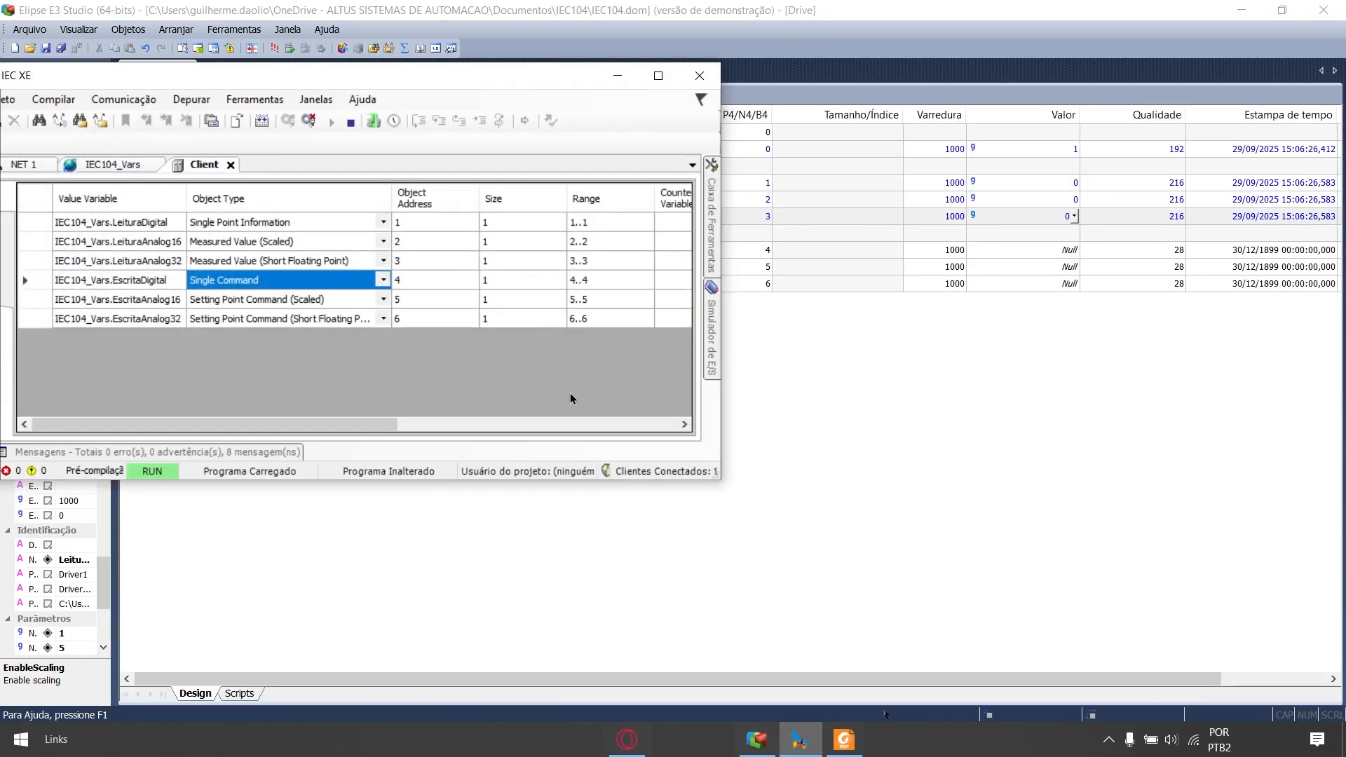
{"action": "left_click_drag", "start_coordinate": [537, 63], "coordinate": [1, 500]}
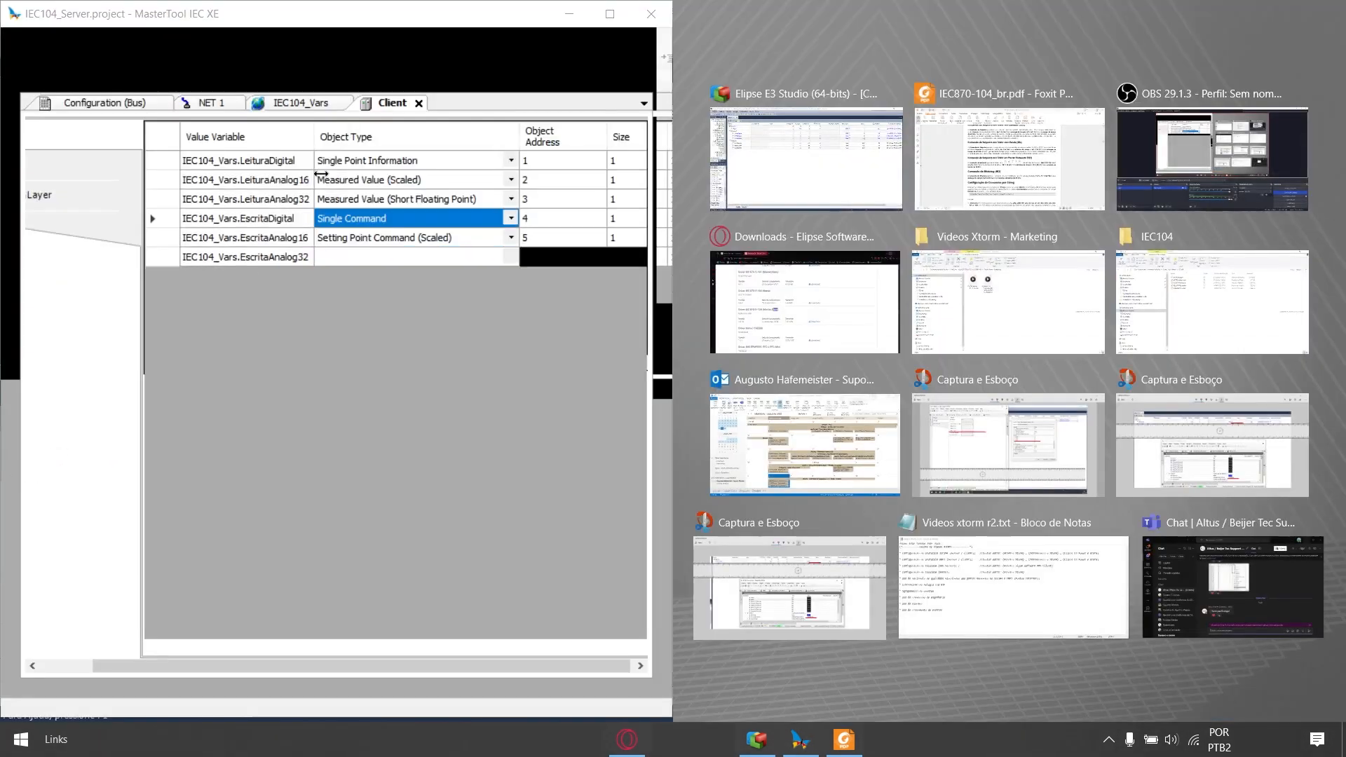
{"action": "left_click", "coordinate": [731, 138]}
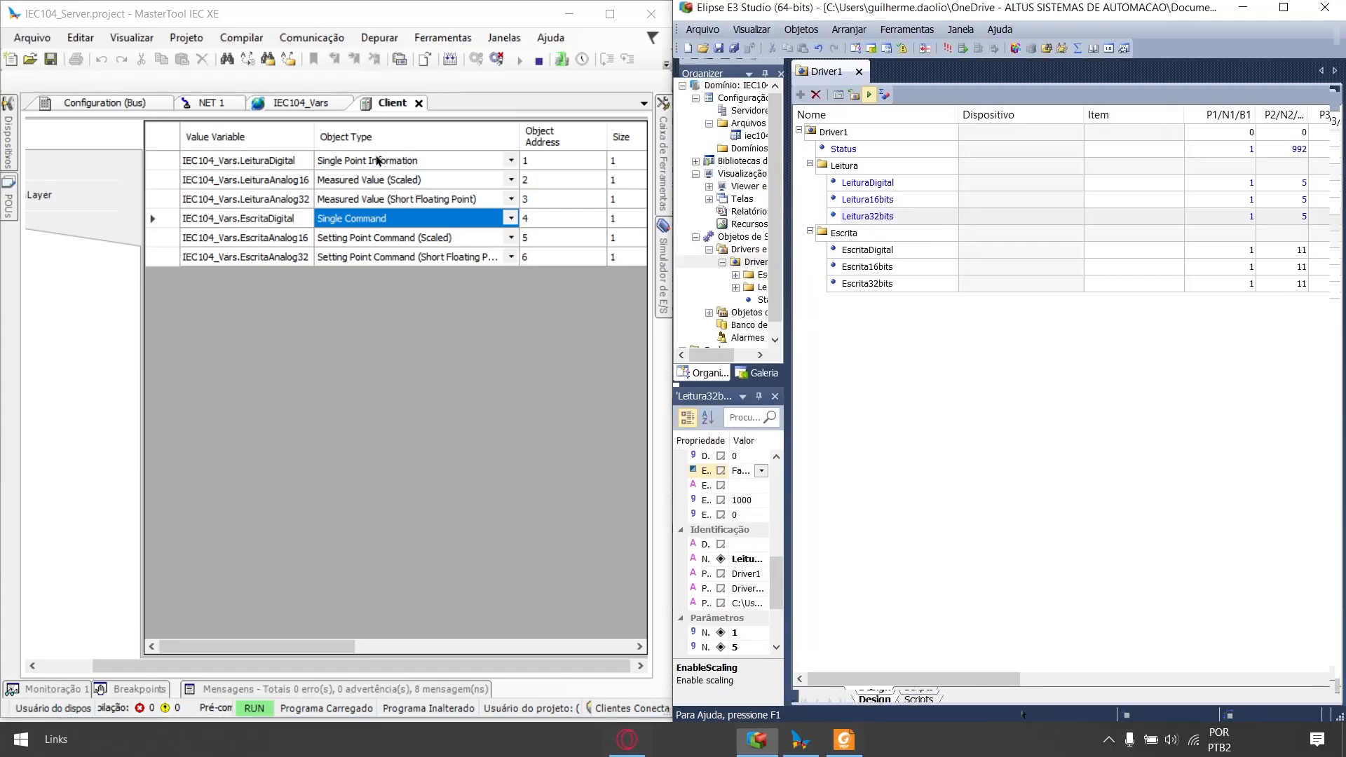
{"action": "left_click_drag", "start_coordinate": [790, 413], "coordinate": [698, 410]}
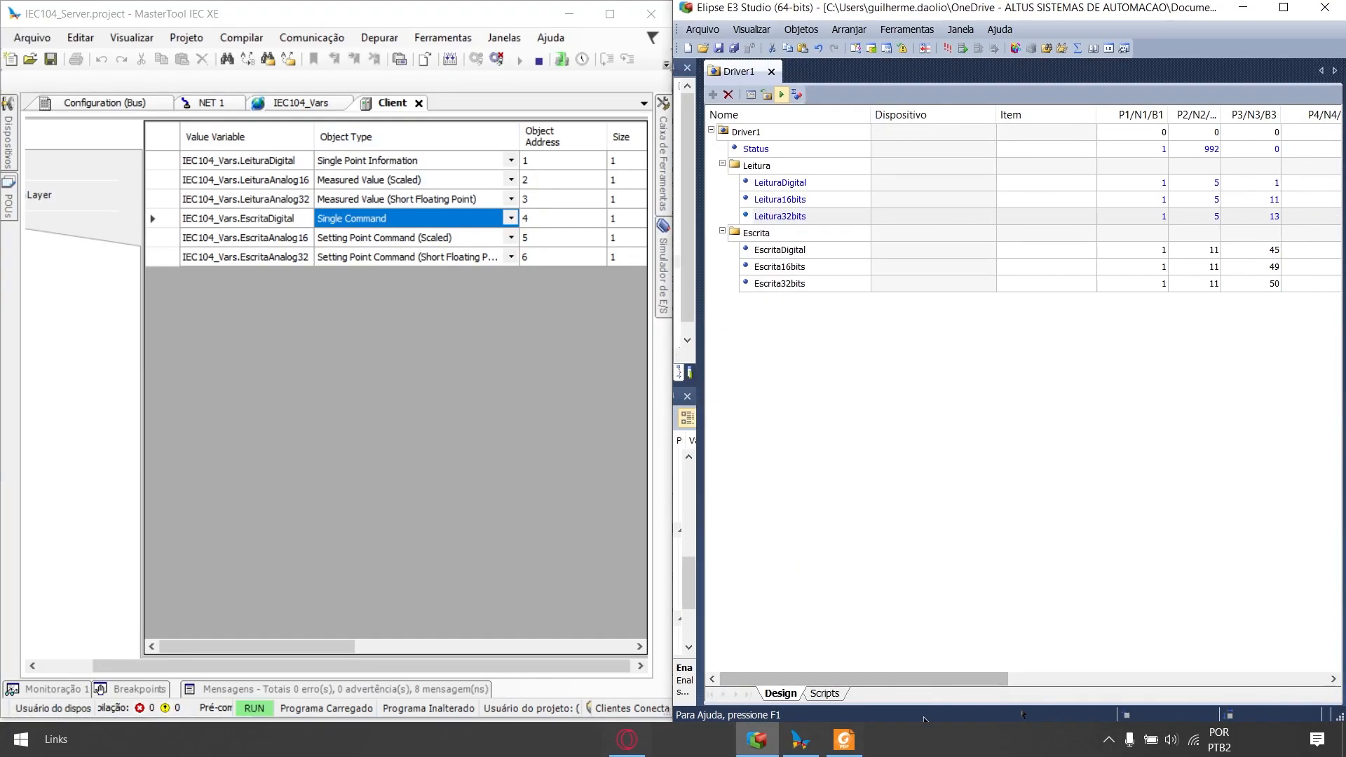
{"action": "left_click_drag", "start_coordinate": [932, 680], "coordinate": [1090, 680]}
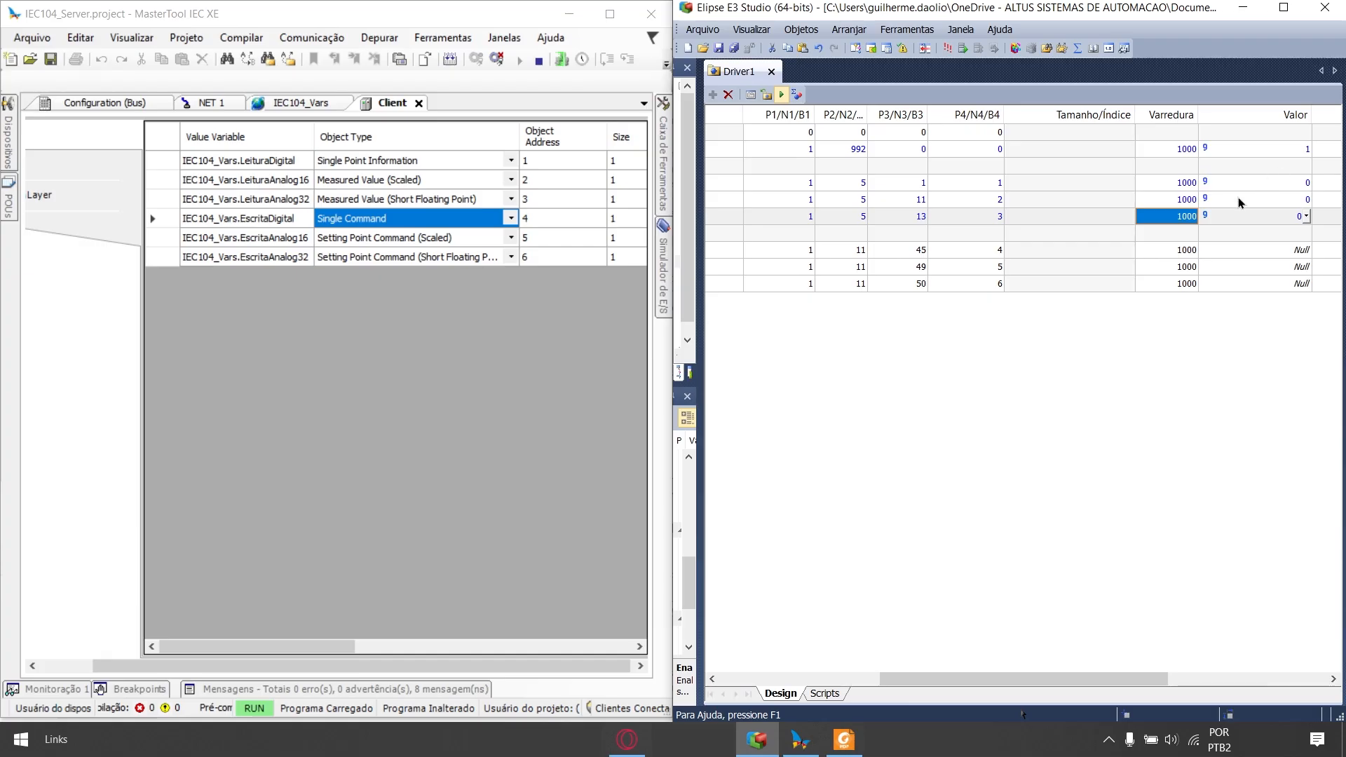
- Show the IEC104_Vars variables in MasterTool IEC XE with a narrower Expressão column and write TRUE to LeituraDigital
{"action": "left_click", "coordinate": [289, 103]}
{"action": "left_click_drag", "start_coordinate": [442, 142], "coordinate": [214, 142]}
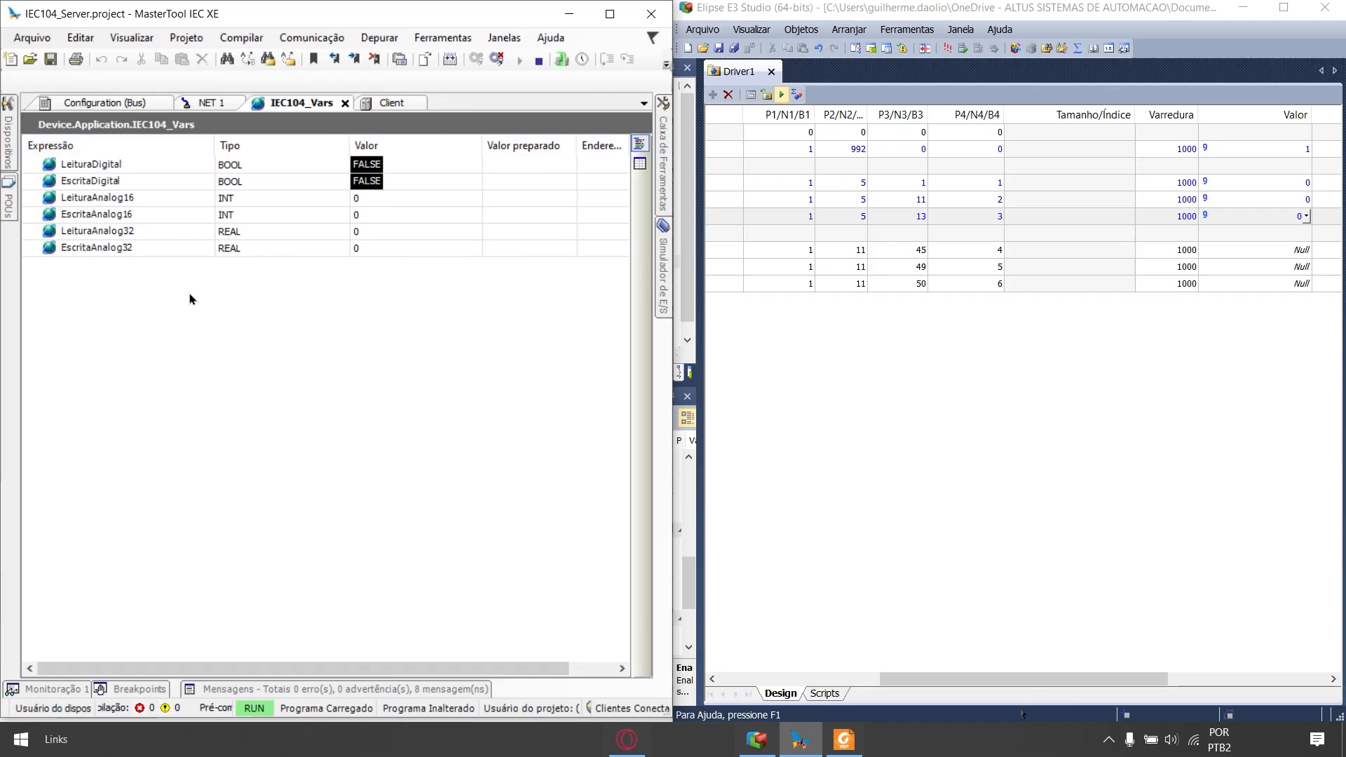
{"action": "left_click", "coordinate": [82, 166]}
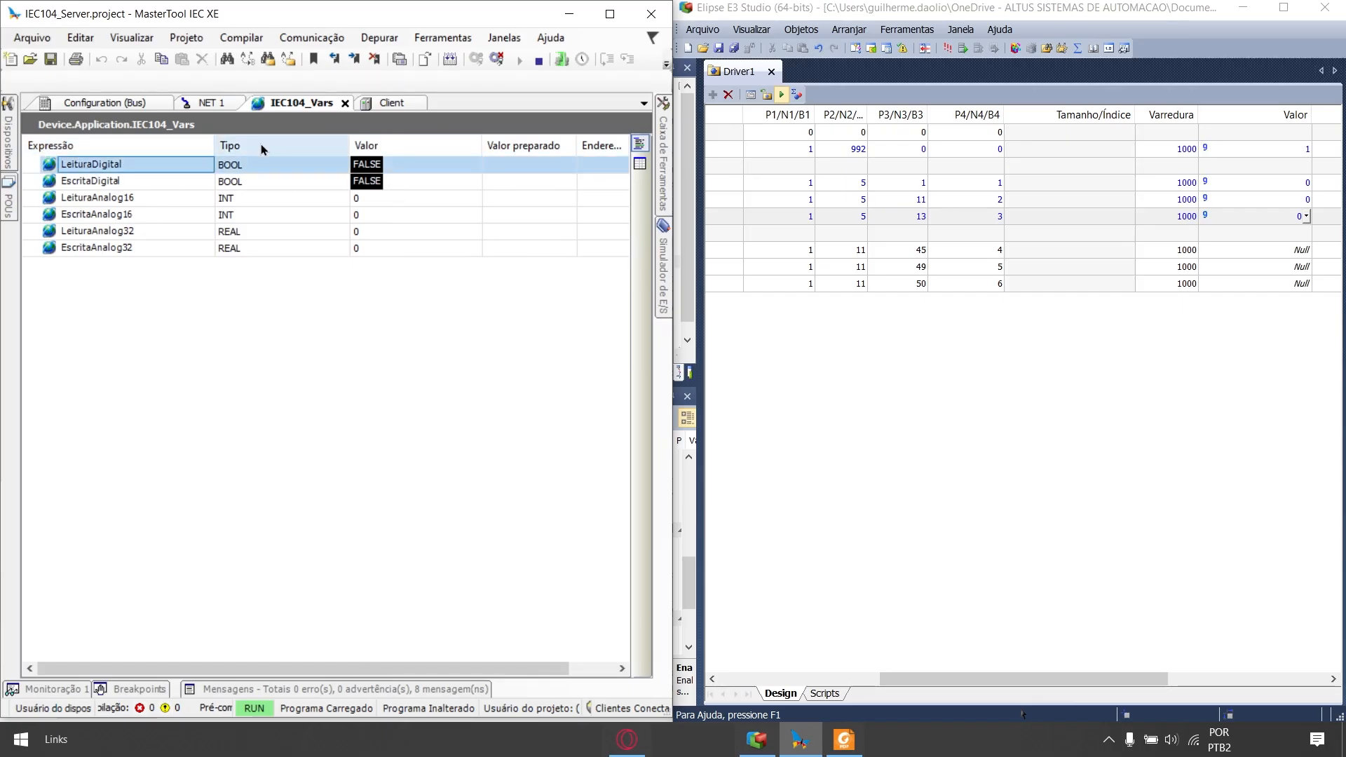
{"action": "double_click", "coordinate": [512, 166]}
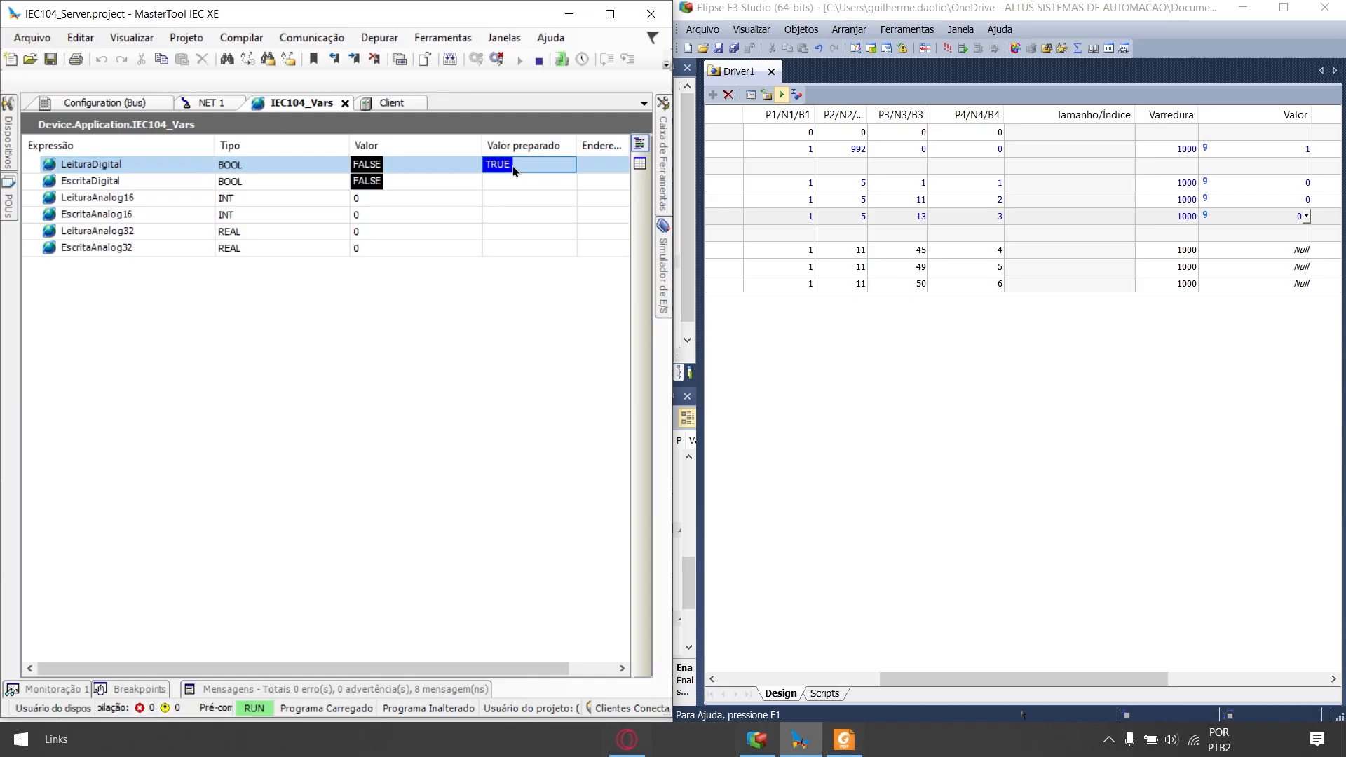
{"action": "key", "text": "ctrl+F7"}
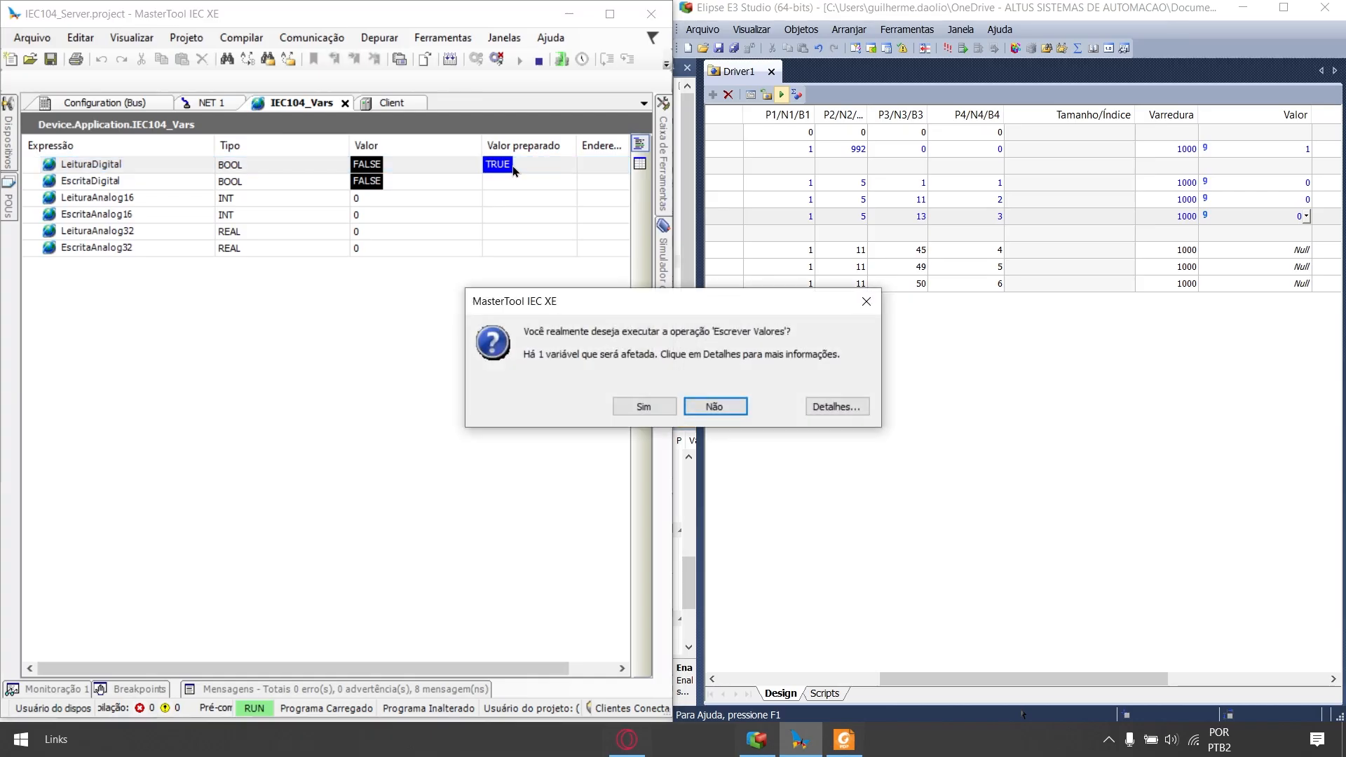
{"action": "left_click", "coordinate": [639, 406]}
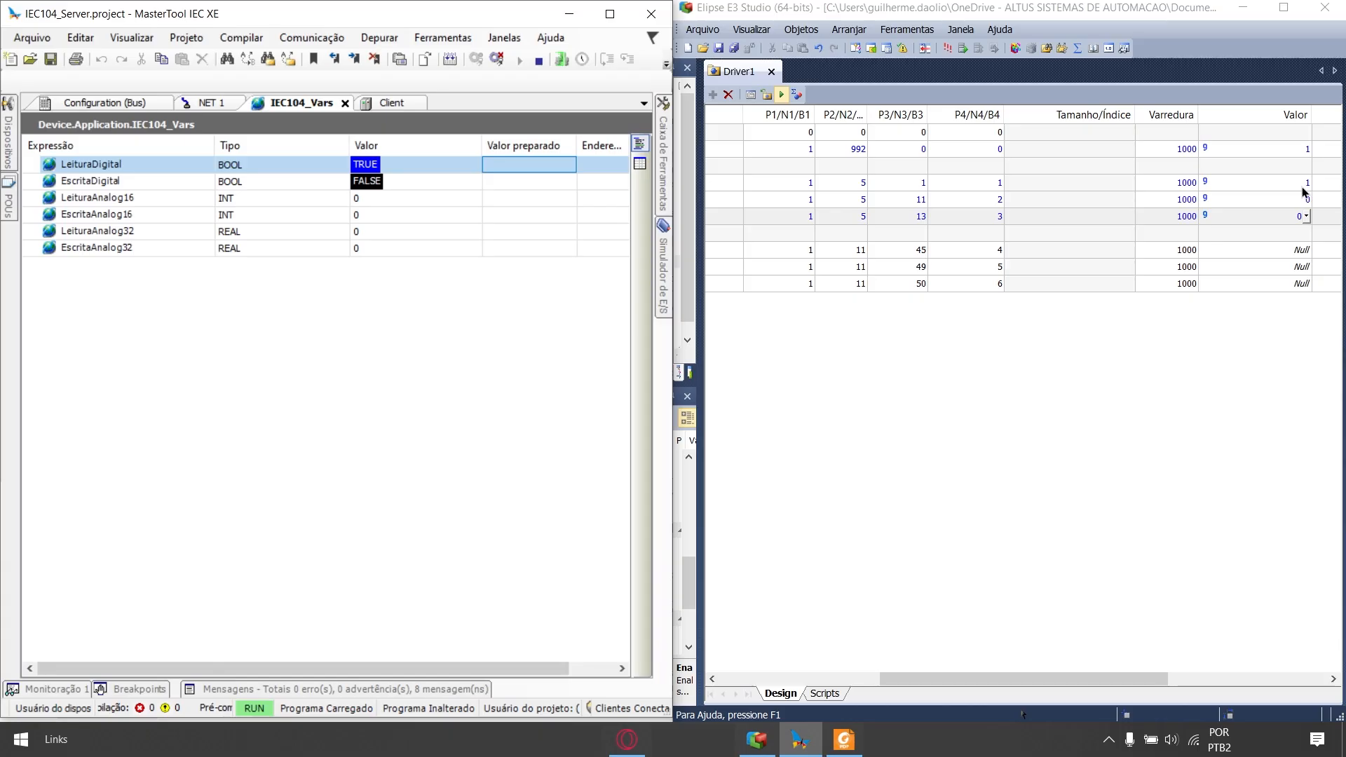
- Write FALSE to the LeituraDigital variable in the PLC
{"action": "double_click", "coordinate": [549, 162]}
{"action": "key", "text": "ctrl+F7"}
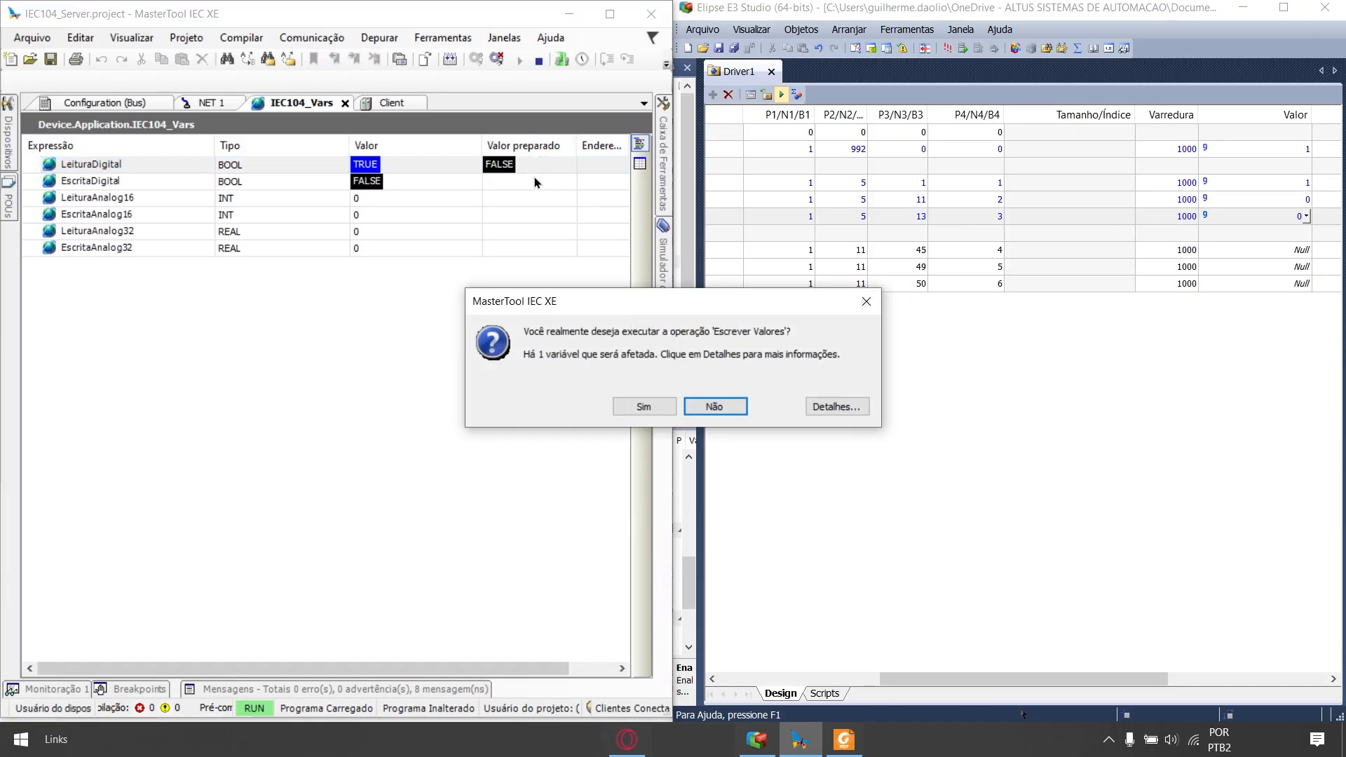
{"action": "key", "text": "Return"}
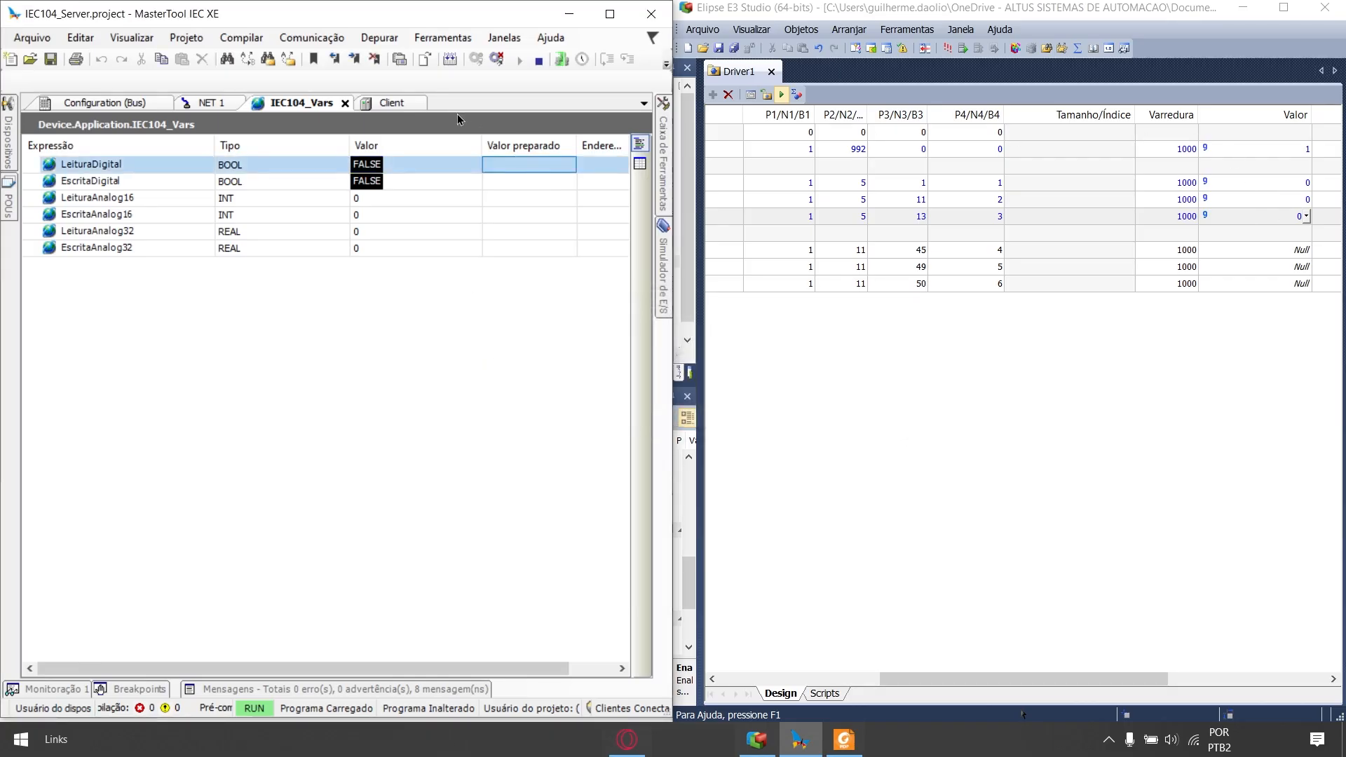
- Prepare the value 100 for the LeituraAnalog16 variable and write it to the PLC
{"action": "left_click", "coordinate": [164, 202]}
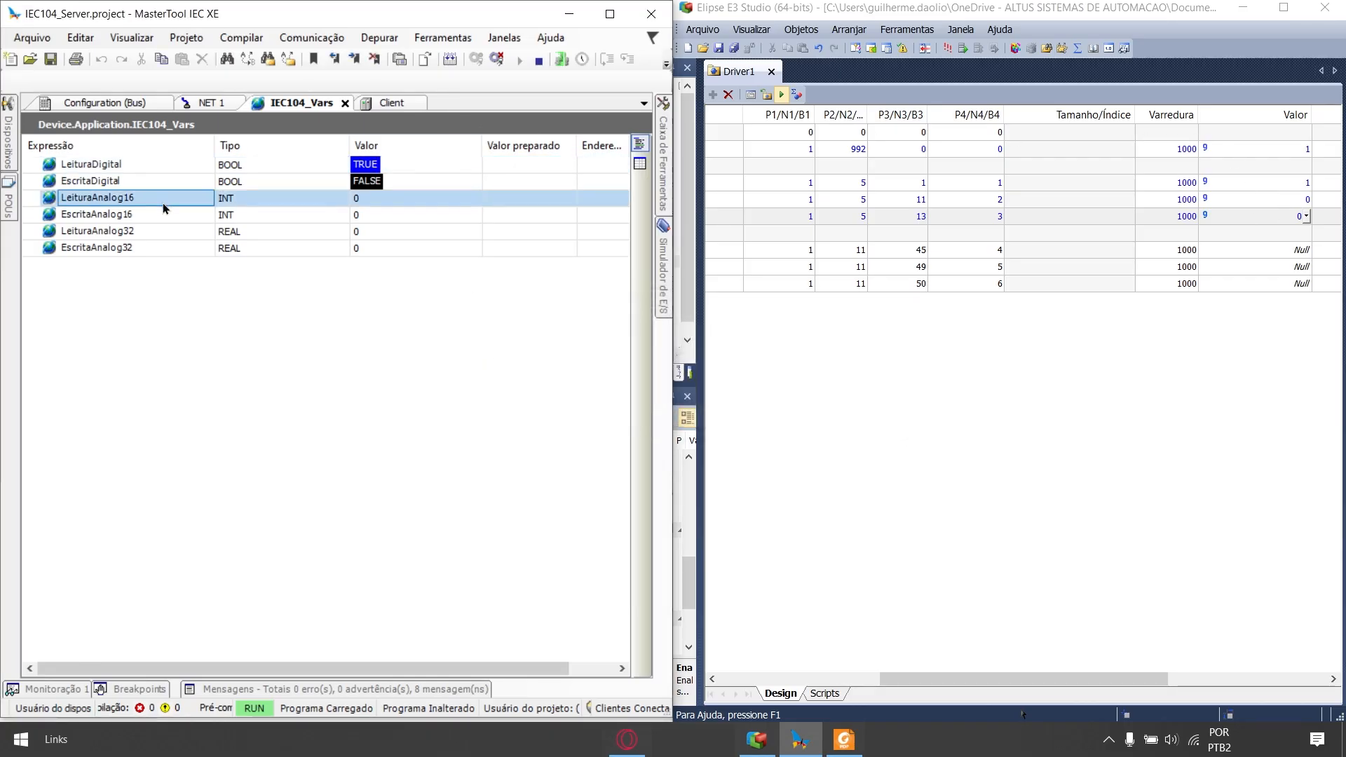
{"action": "left_click", "coordinate": [498, 198]}
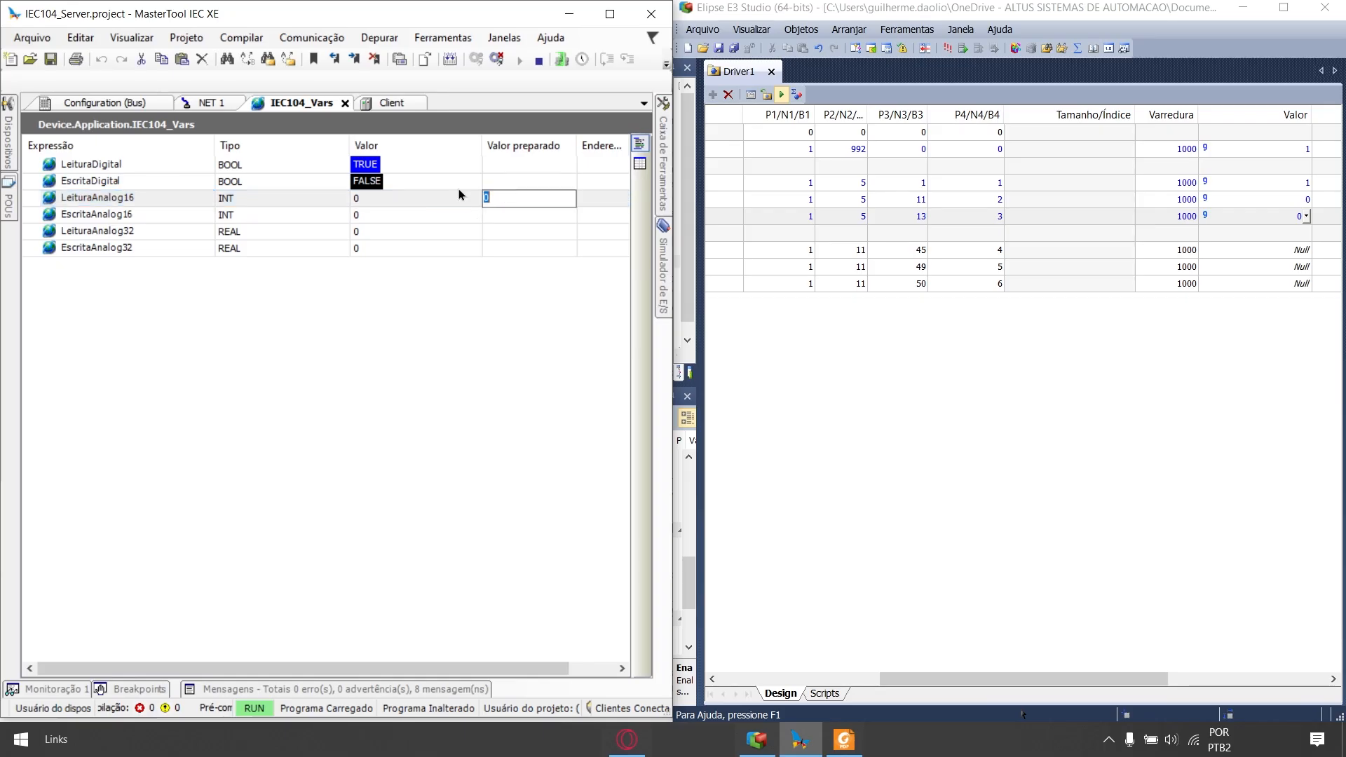
{"action": "type", "text": "100"}
{"action": "key", "text": "Return"}
{"action": "key", "text": "ctrl+F7"}
{"action": "key", "text": "Return"}
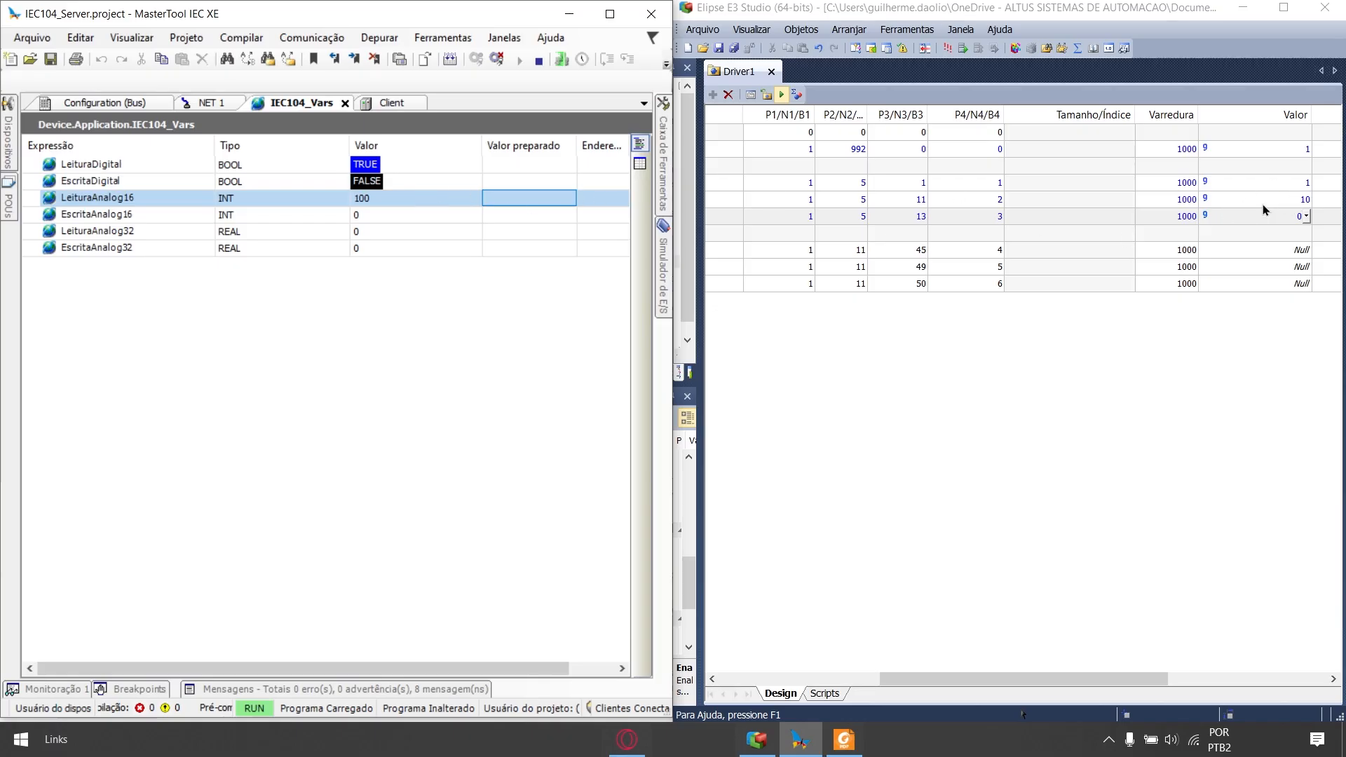
- Switch to the IEC870-104_br.pdf manual in Foxit PDF Reader and examine the decimal scaling described under Medida Analógica com Escala (MEs)
{"action": "left_click", "coordinate": [851, 742]}
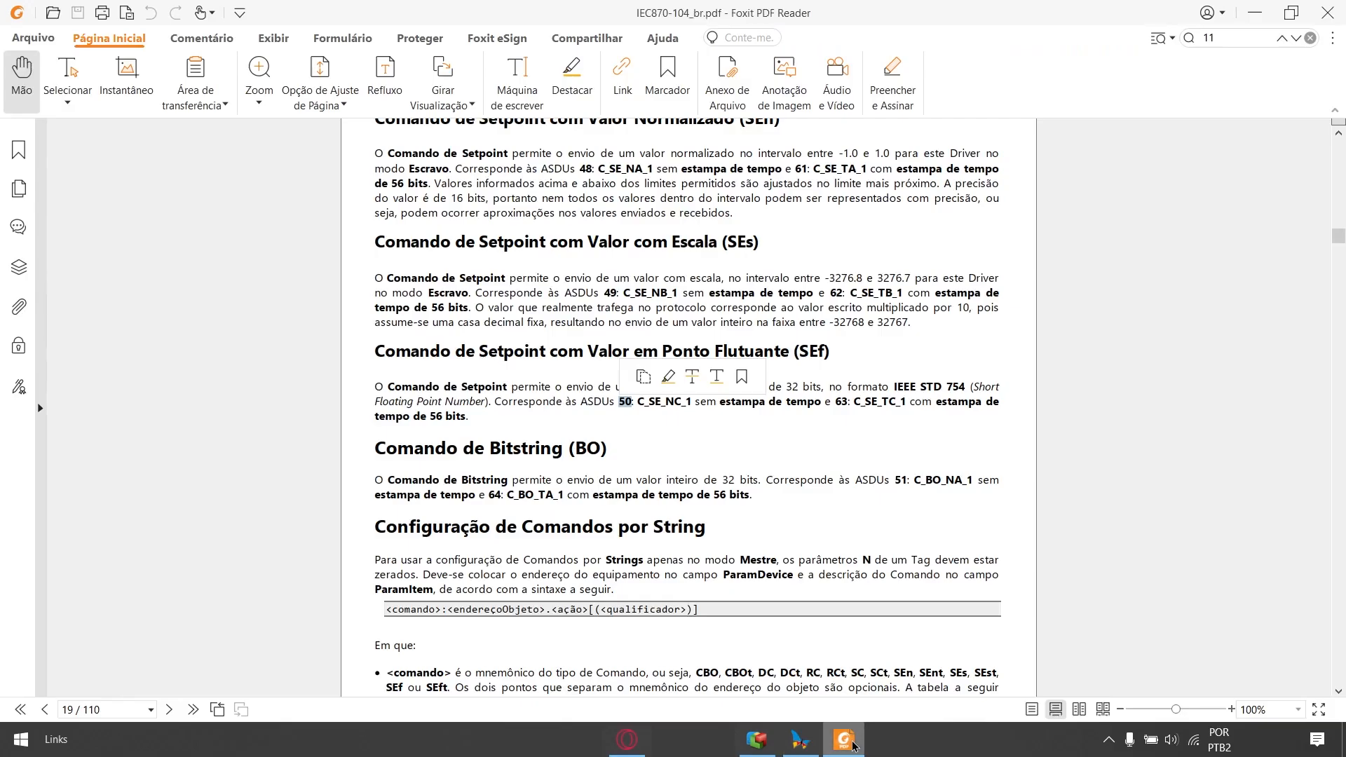
{"action": "scroll", "coordinate": [799, 319], "scroll_direction": "up", "scroll_amount": 15}
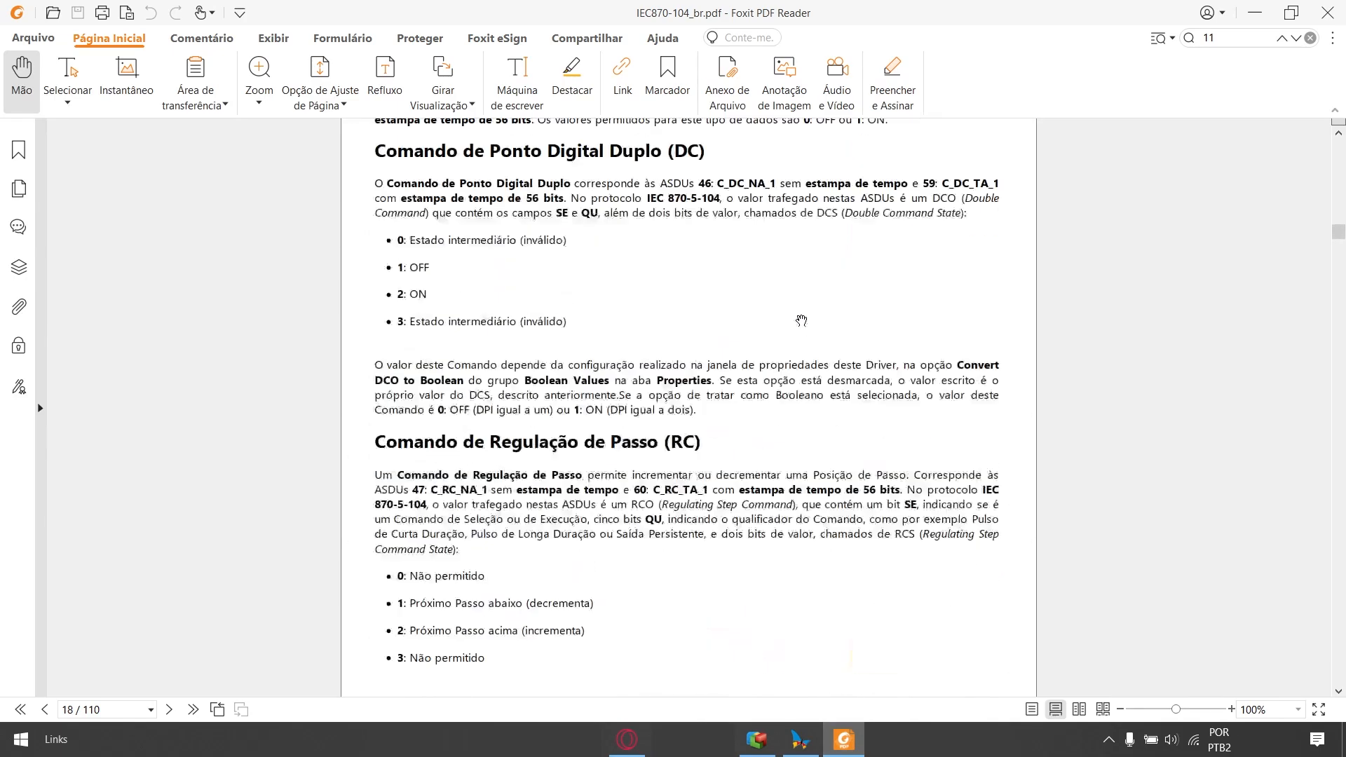
{"action": "scroll", "coordinate": [800, 321], "scroll_direction": "up", "scroll_amount": 20}
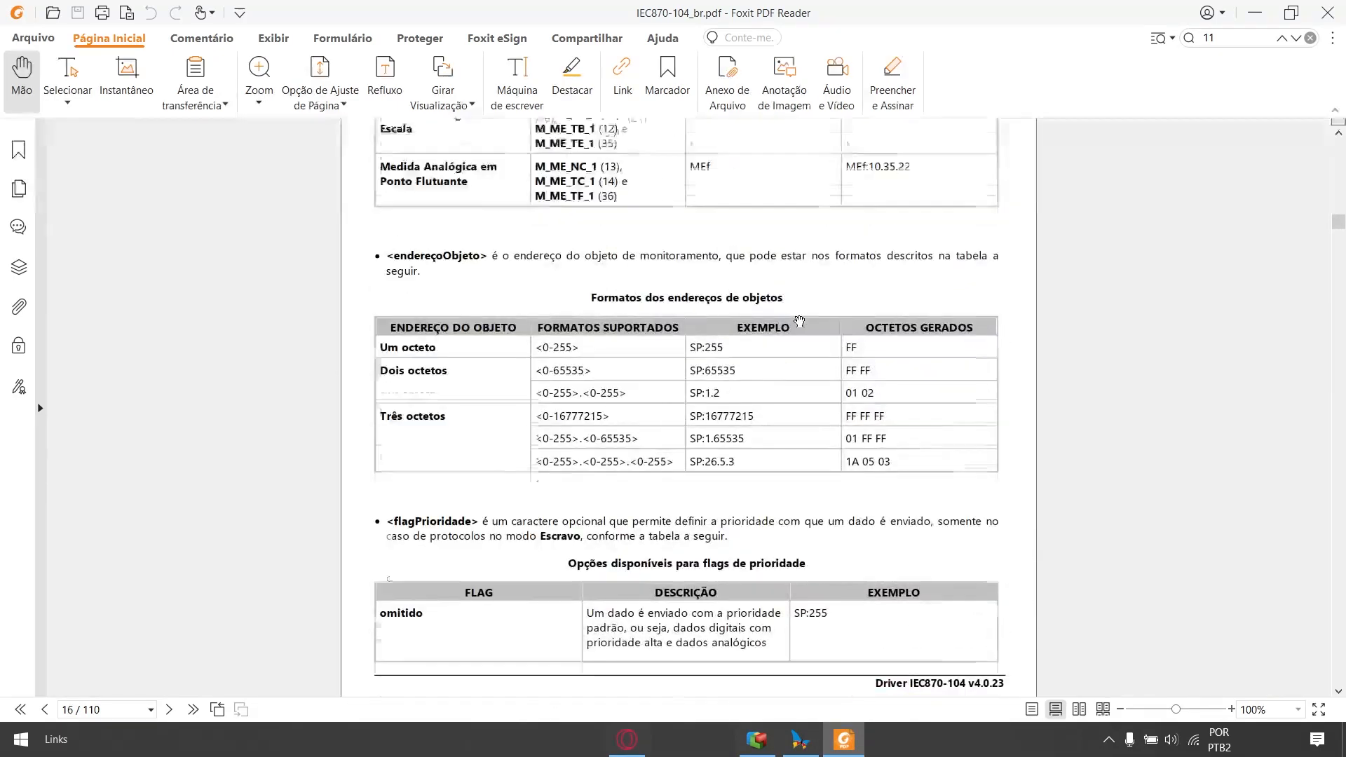
{"action": "scroll", "coordinate": [800, 321], "scroll_direction": "up", "scroll_amount": 20}
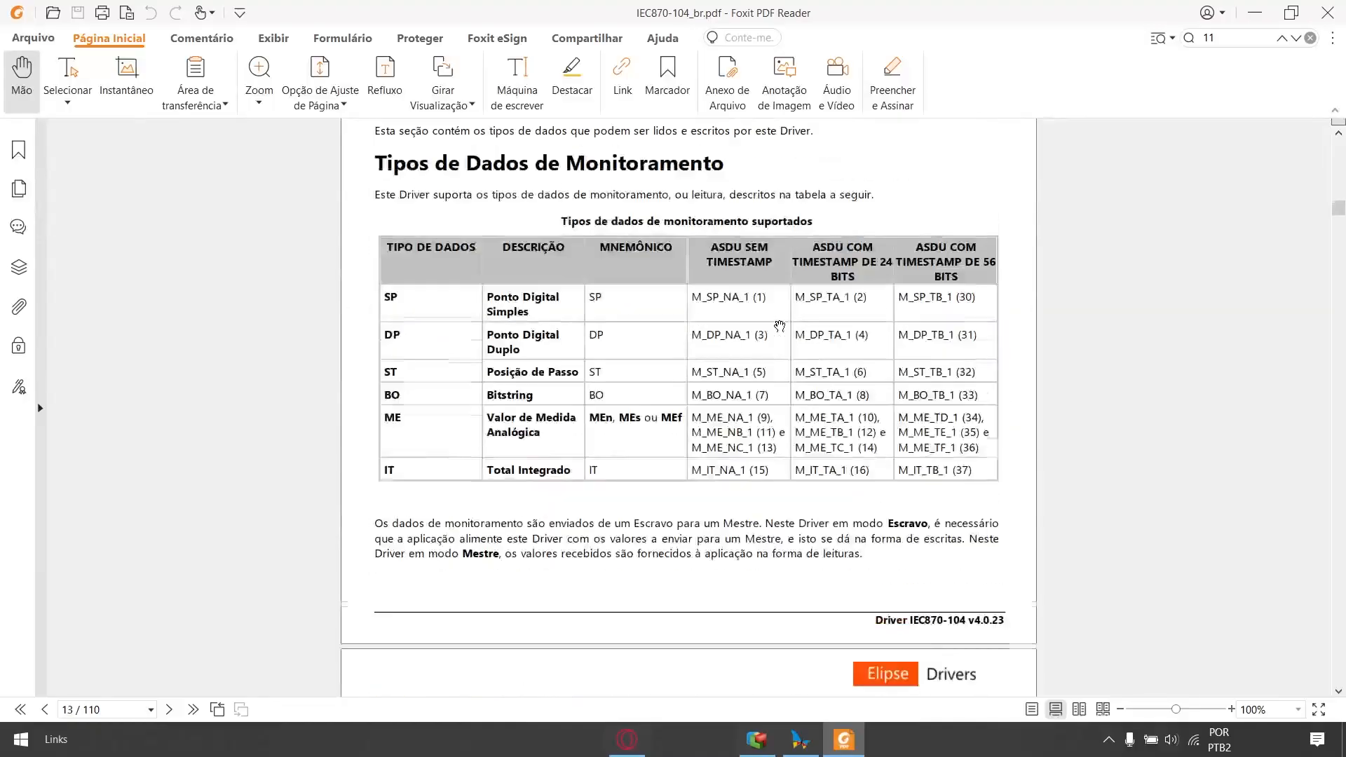
{"action": "scroll", "coordinate": [780, 326], "scroll_direction": "up", "scroll_amount": 20}
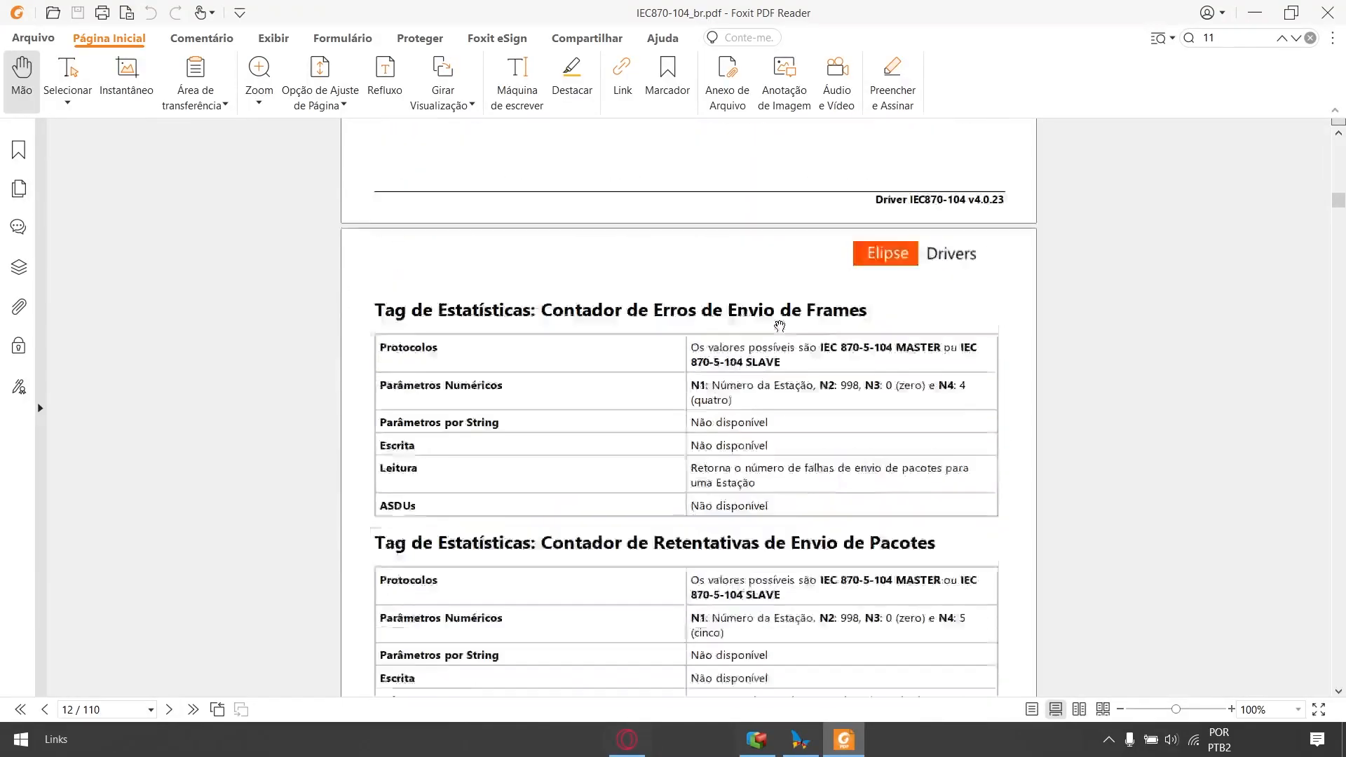
{"action": "scroll", "coordinate": [780, 326], "scroll_direction": "up", "scroll_amount": 20}
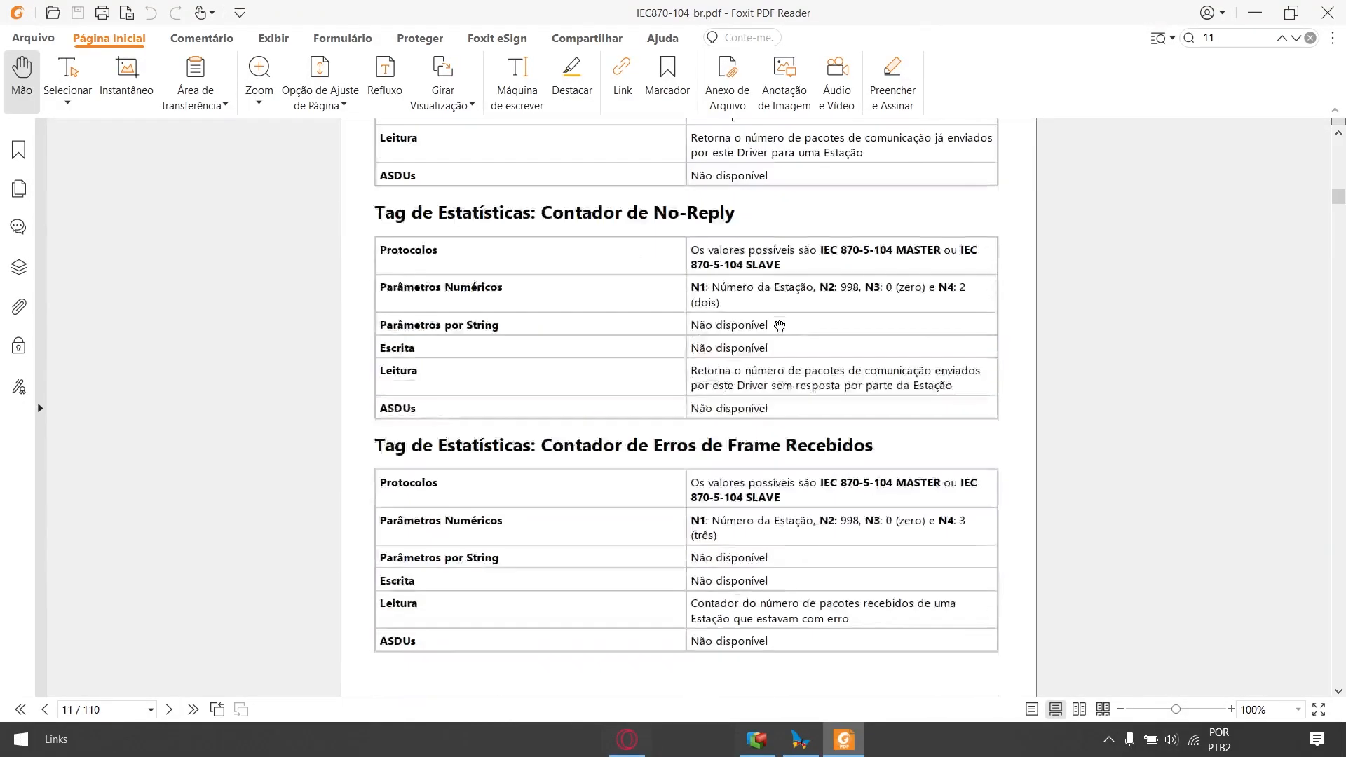
{"action": "scroll", "coordinate": [740, 311], "scroll_direction": "up", "scroll_amount": 15}
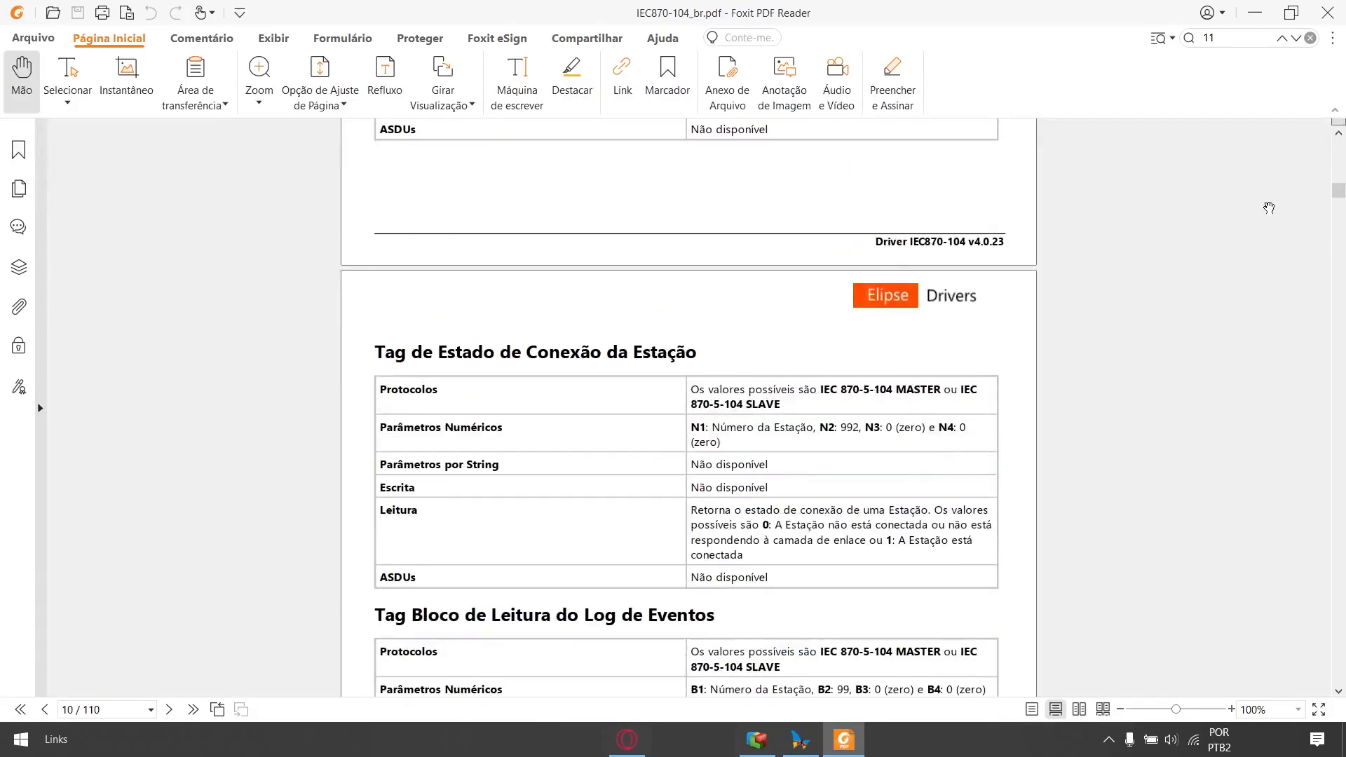
{"action": "left_click_drag", "start_coordinate": [1338, 200], "coordinate": [1338, 225]}
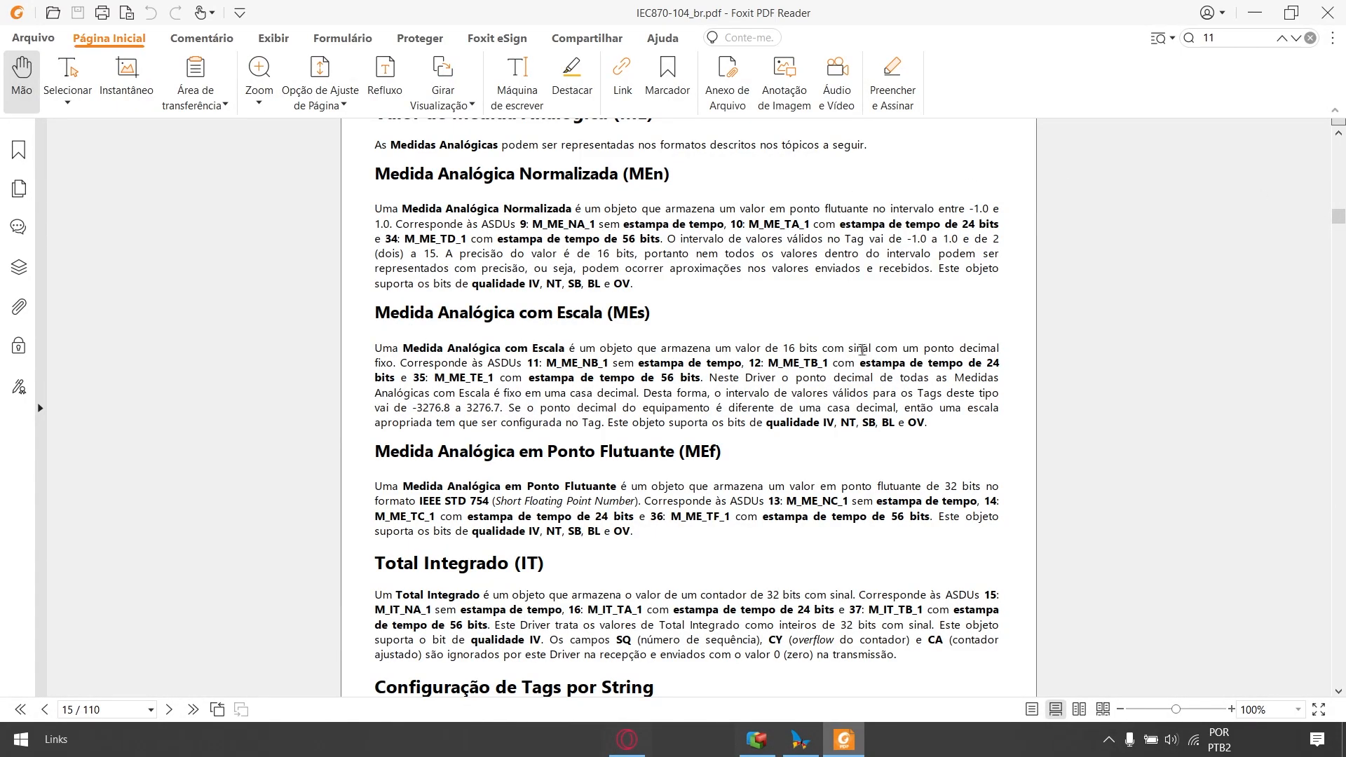
{"action": "left_click_drag", "start_coordinate": [782, 349], "coordinate": [608, 363]}
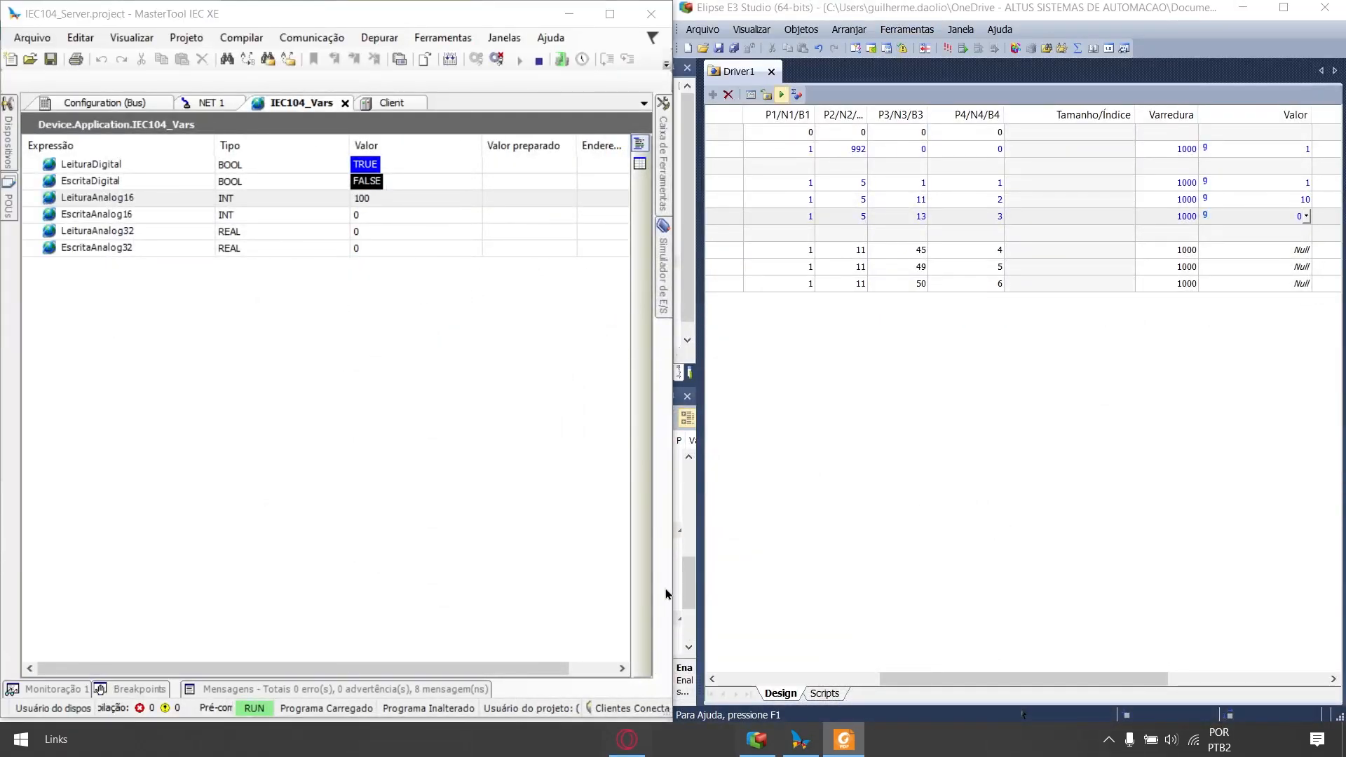
- Back in MasterTool IEC XE, prepare 123 for the LeituraAnalog16 variable and write it to the PLC
{"action": "left_click", "coordinate": [537, 204]}
{"action": "type", "text": "123"}
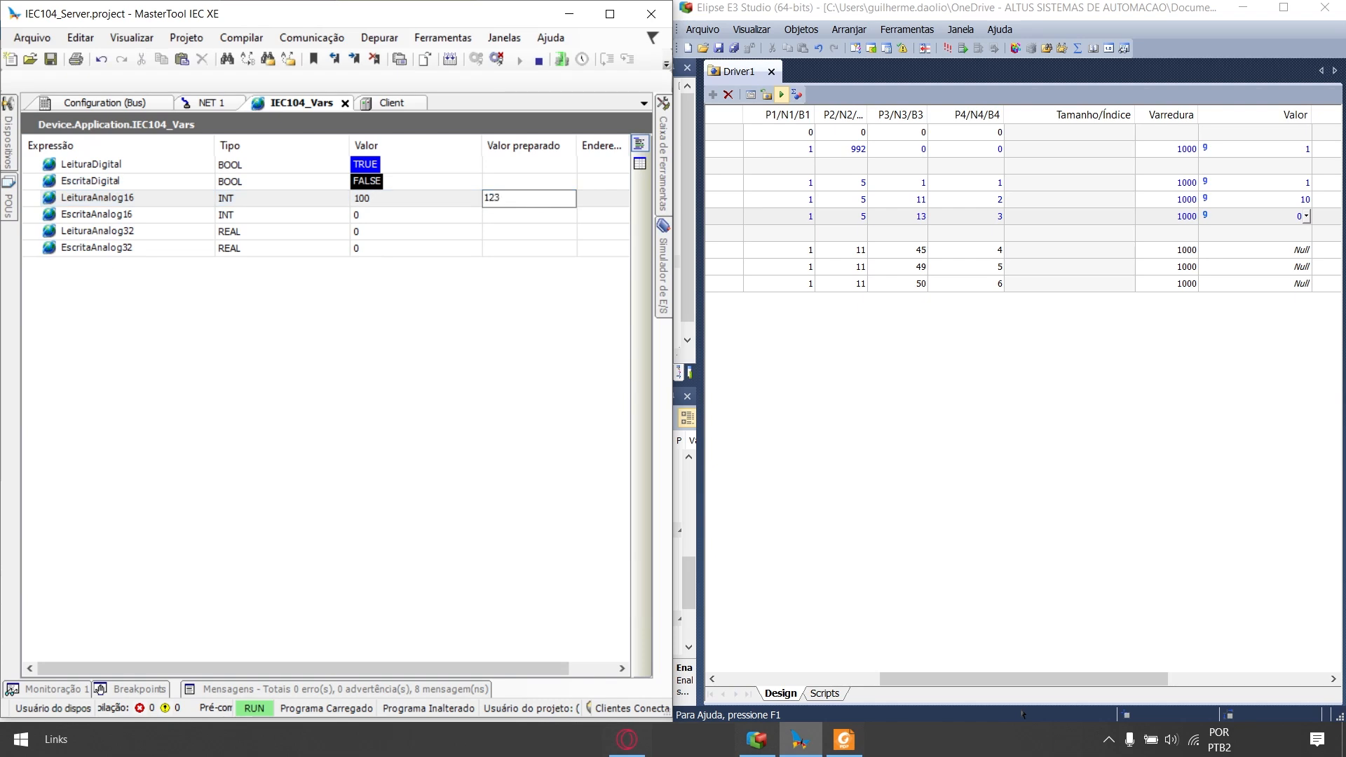
{"action": "key", "text": "Return"}
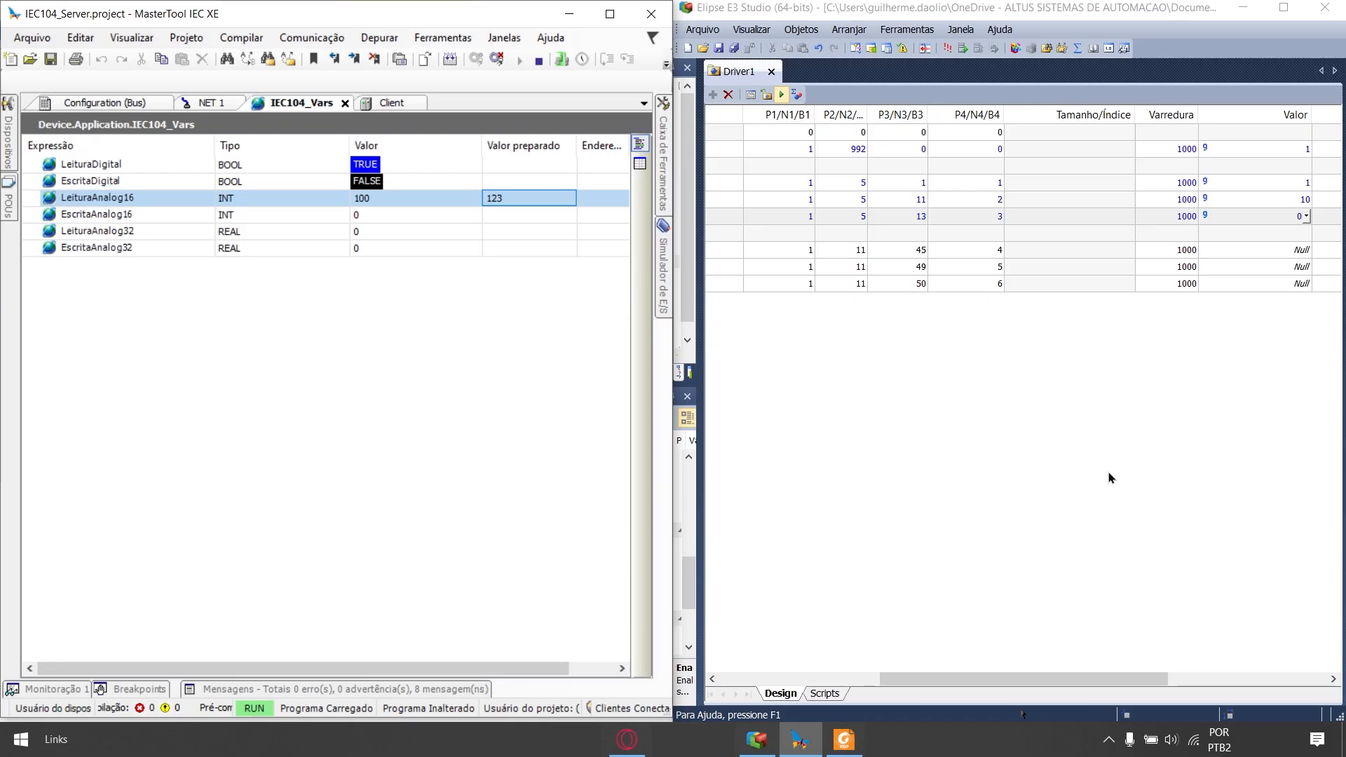
{"action": "key", "text": "ctrl+F7"}
{"action": "key", "text": "Left"}
{"action": "key", "text": "Return"}
- Prepare the value 25.7 for the LeituraAnalog32 variable and write it to the PLC
{"action": "left_click", "coordinate": [130, 234]}
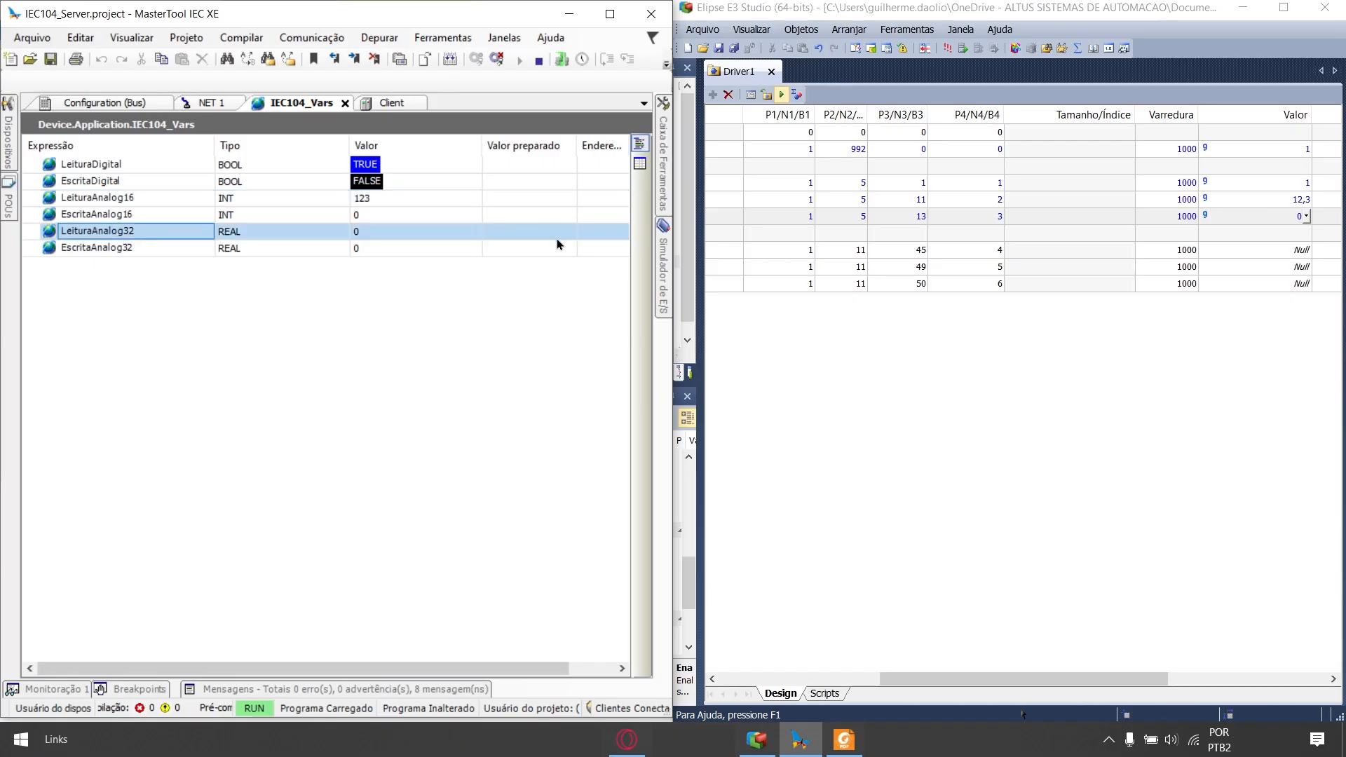
{"action": "left_click", "coordinate": [503, 230]}
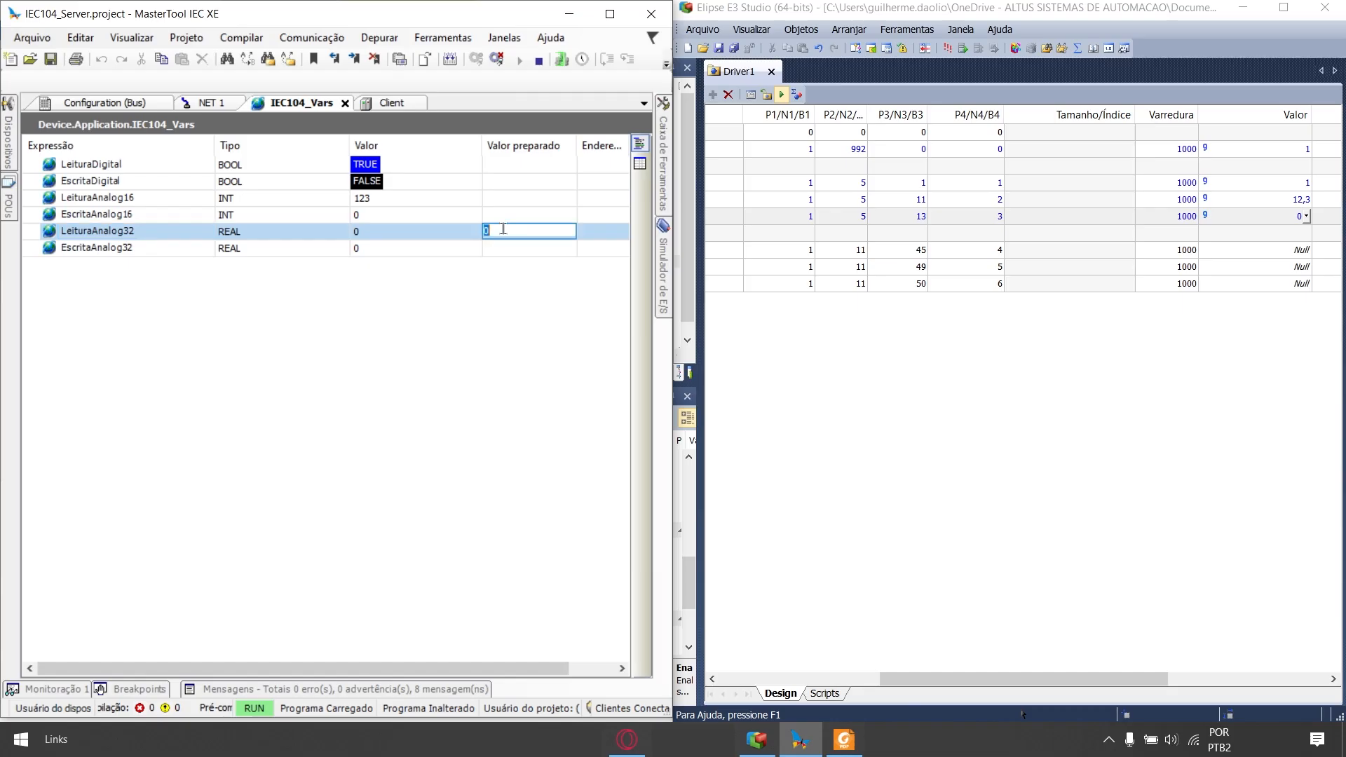
{"action": "type", "text": "25.7"}
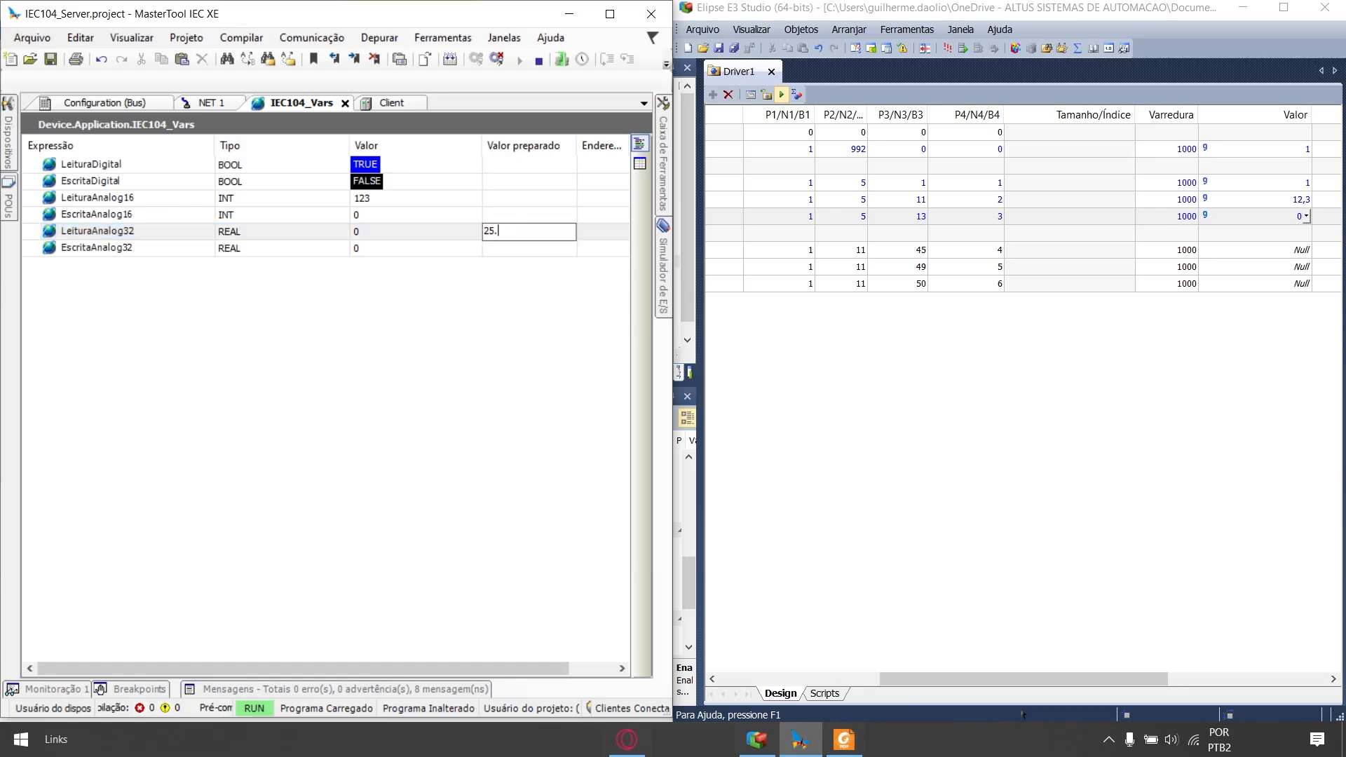
{"action": "key", "text": "Return"}
{"action": "key", "text": "ctrl+F7"}
{"action": "key", "text": "Return"}
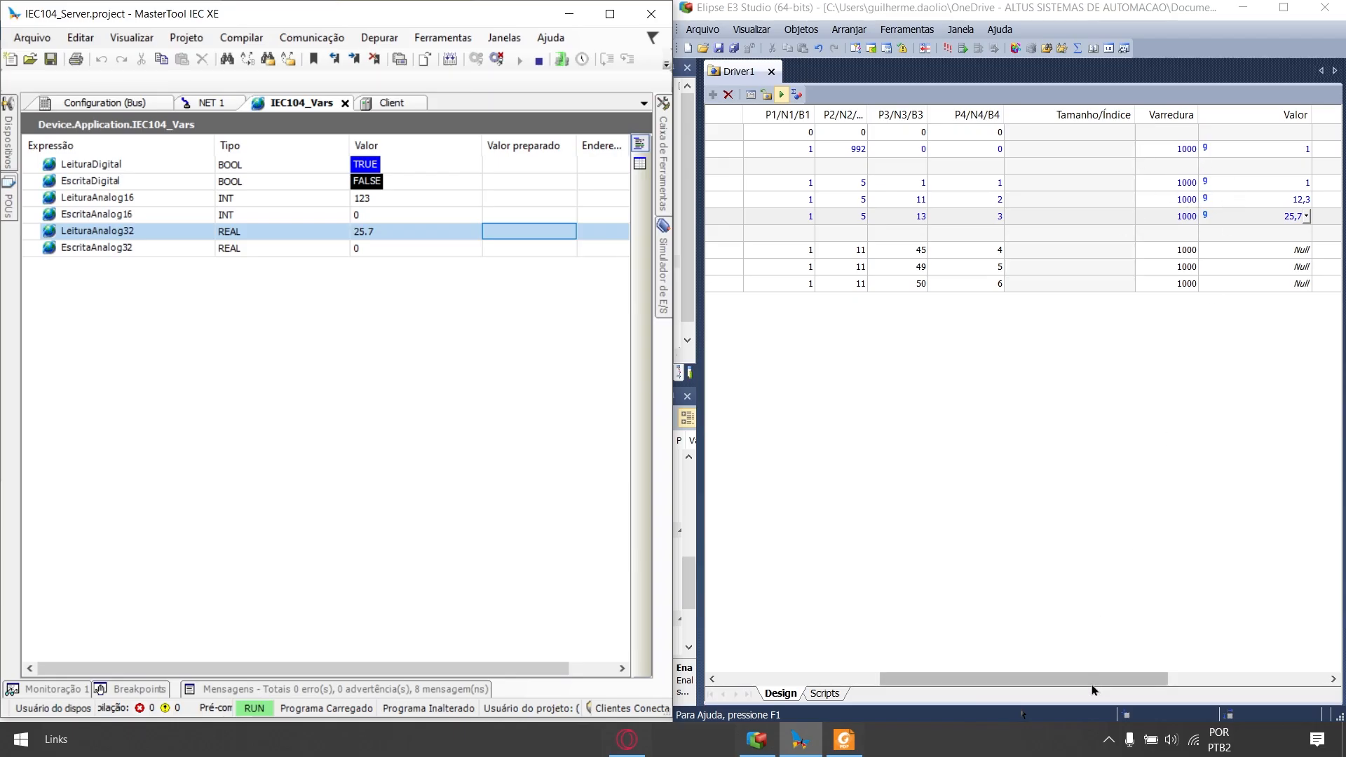
- In Elipse E3 Studio, check the Leitura tags' quality and timestamps, and write the value 1 to the EscritaDigital tag
{"action": "left_click_drag", "start_coordinate": [1092, 681], "coordinate": [918, 698]}
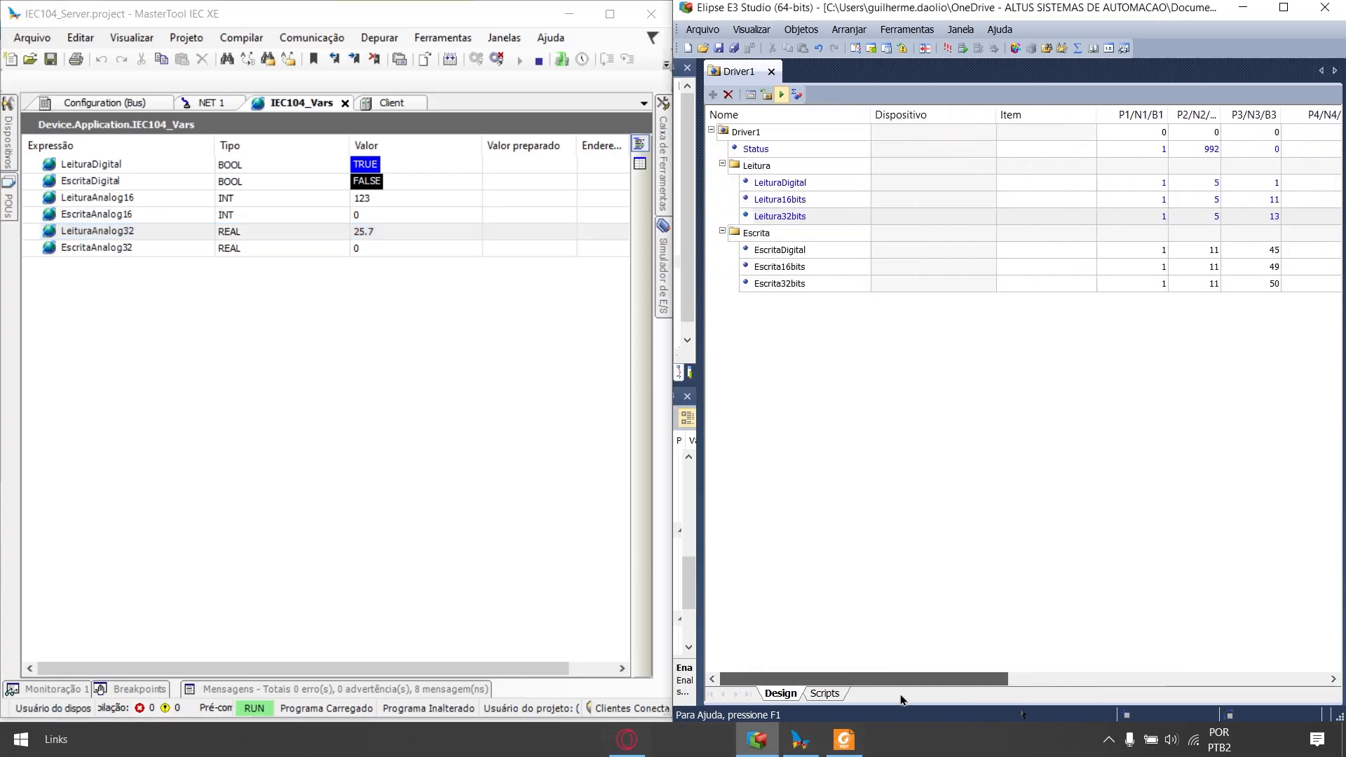
{"action": "left_click_drag", "start_coordinate": [911, 690], "coordinate": [1215, 684]}
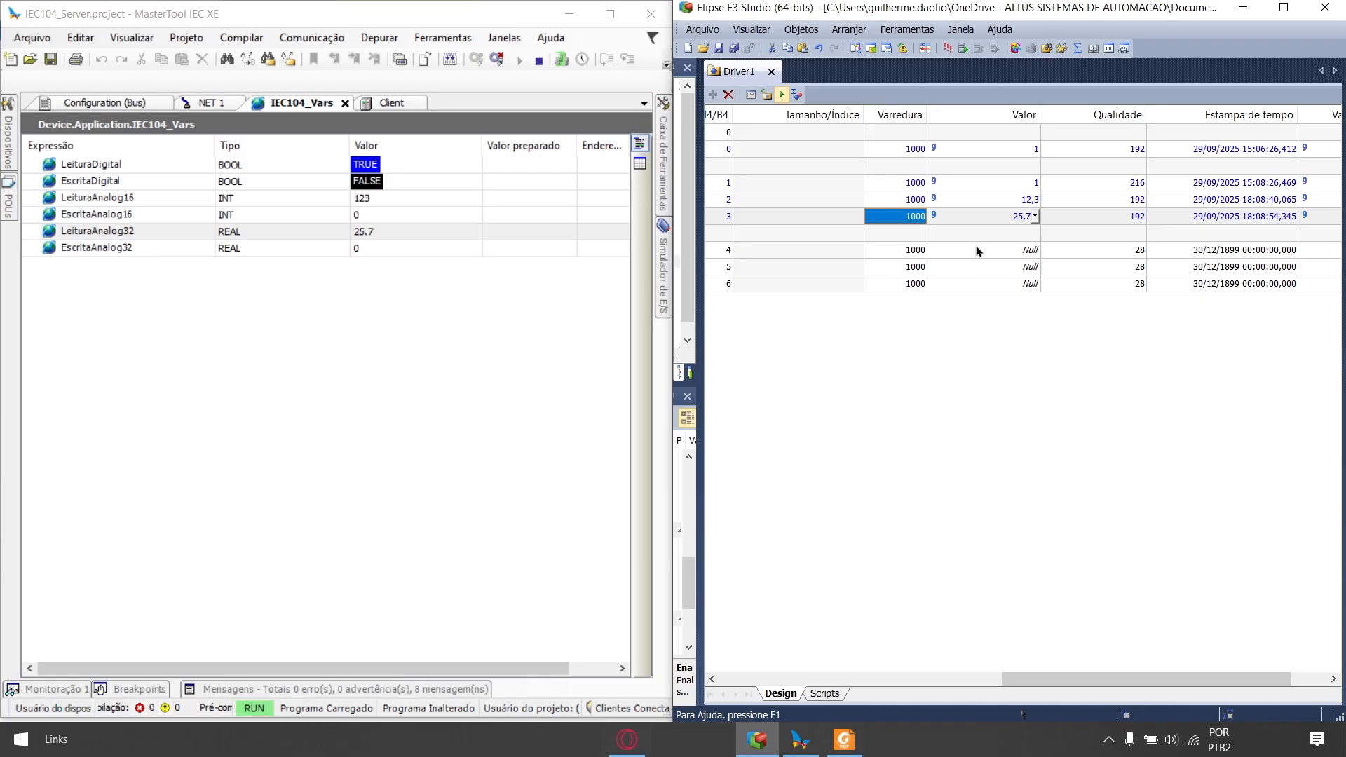
{"action": "left_click_drag", "start_coordinate": [1062, 678], "coordinate": [778, 675]}
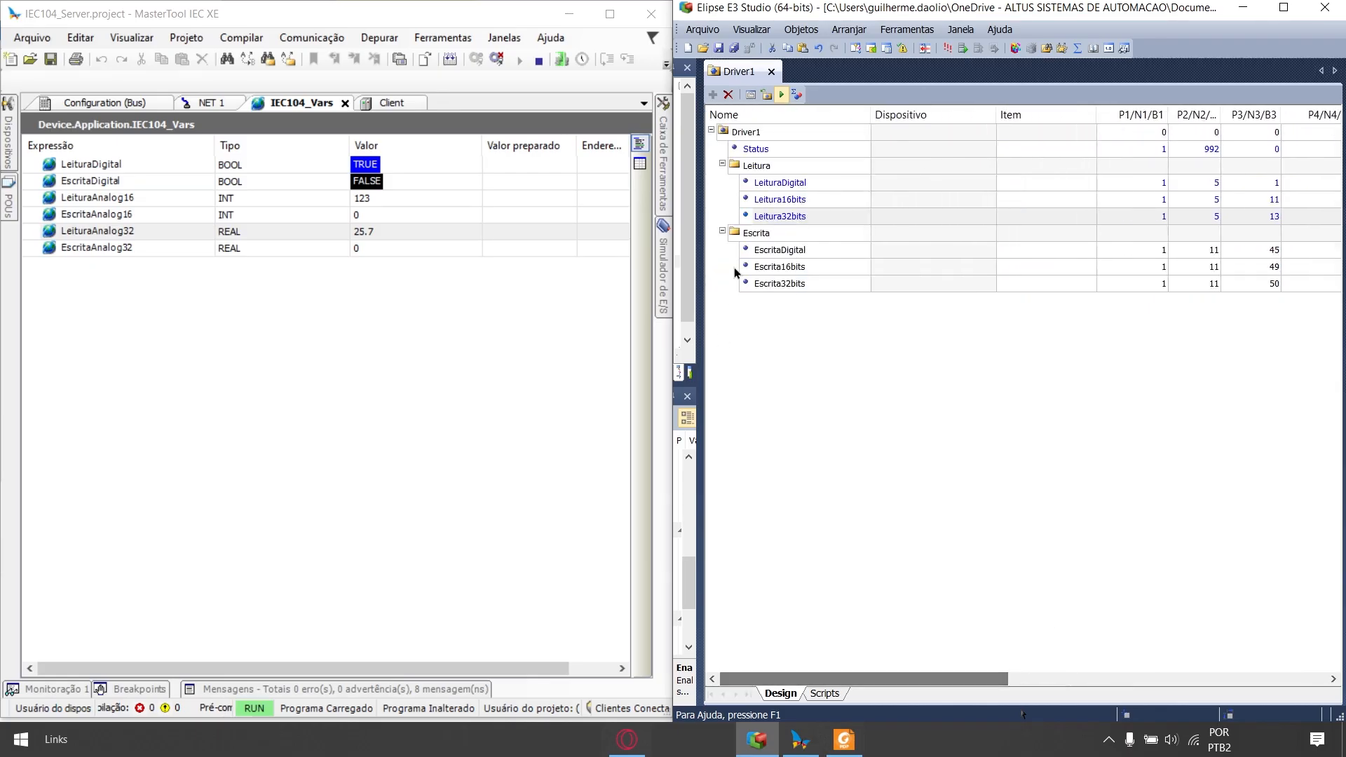
{"action": "left_click", "coordinate": [779, 250]}
{"action": "left_click_drag", "start_coordinate": [887, 682], "coordinate": [1155, 684]}
{"action": "left_click", "coordinate": [1028, 249]}
{"action": "type", "text": "1"}
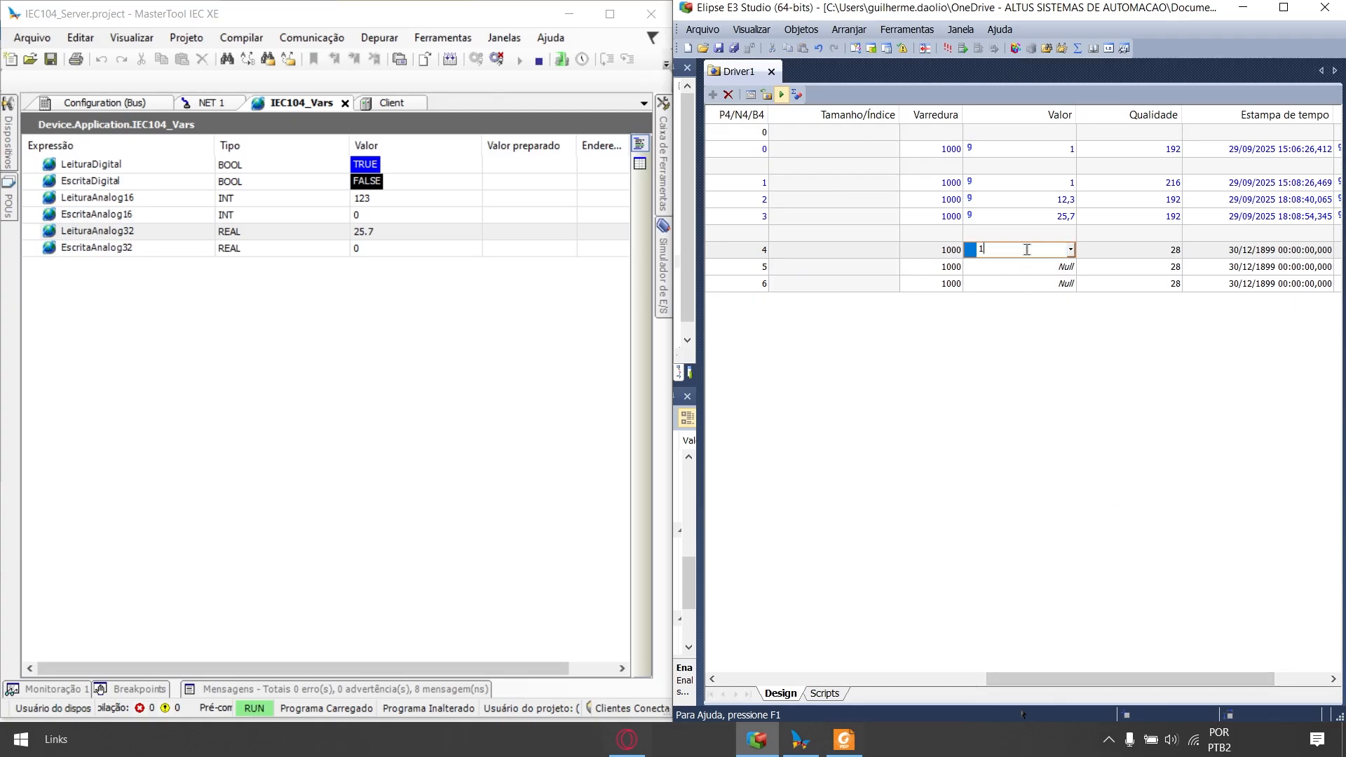
{"action": "key", "text": "Return"}
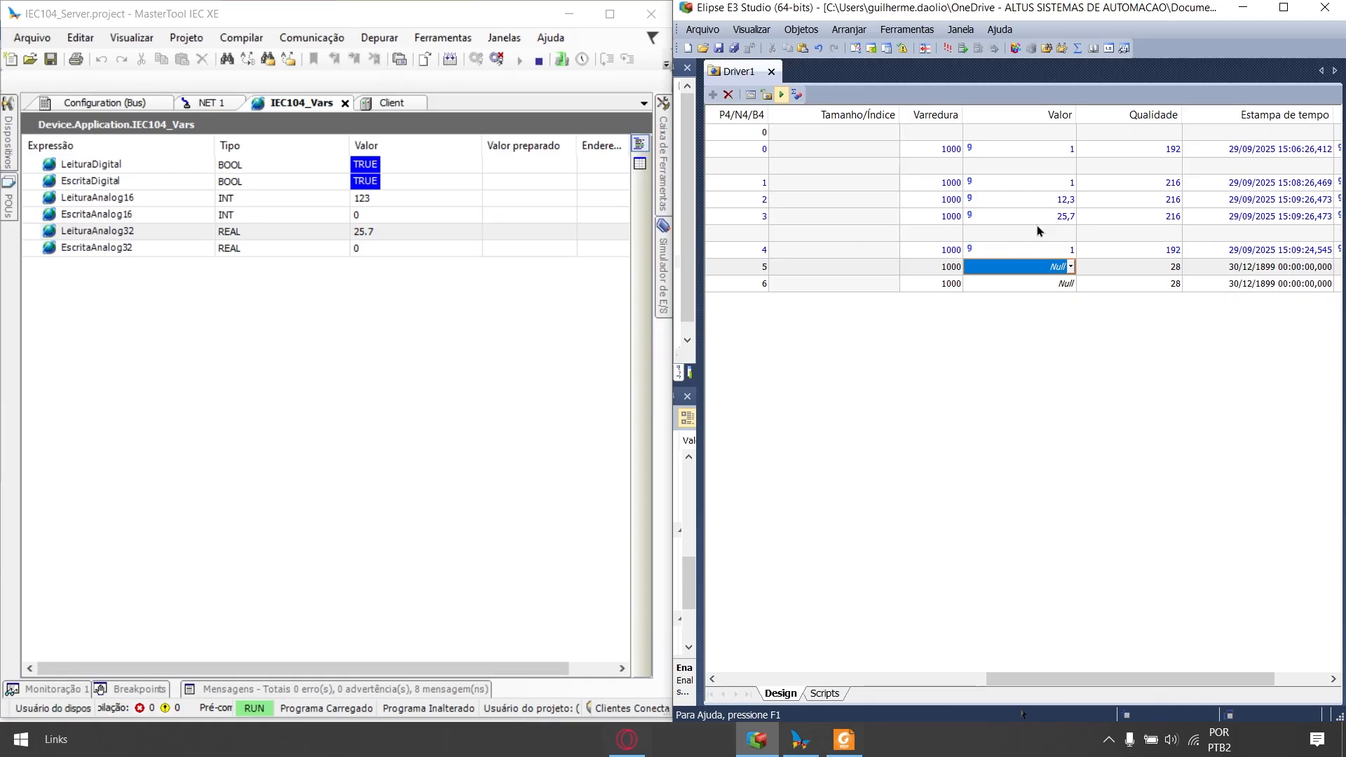
- Write the value 123 to the Escrita16bits tag in Driver1's table
{"action": "left_click_drag", "start_coordinate": [1032, 679], "coordinate": [764, 679]}
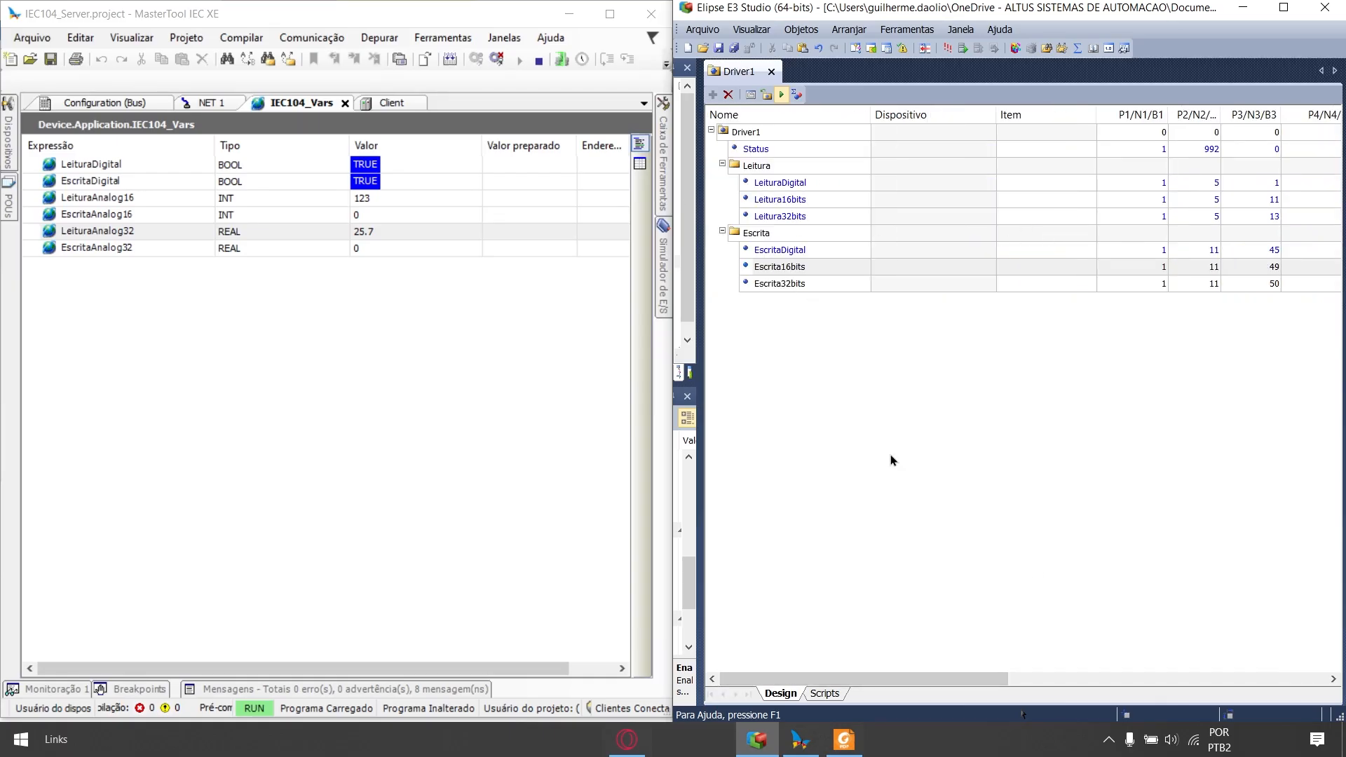
{"action": "left_click_drag", "start_coordinate": [844, 681], "coordinate": [1112, 679]}
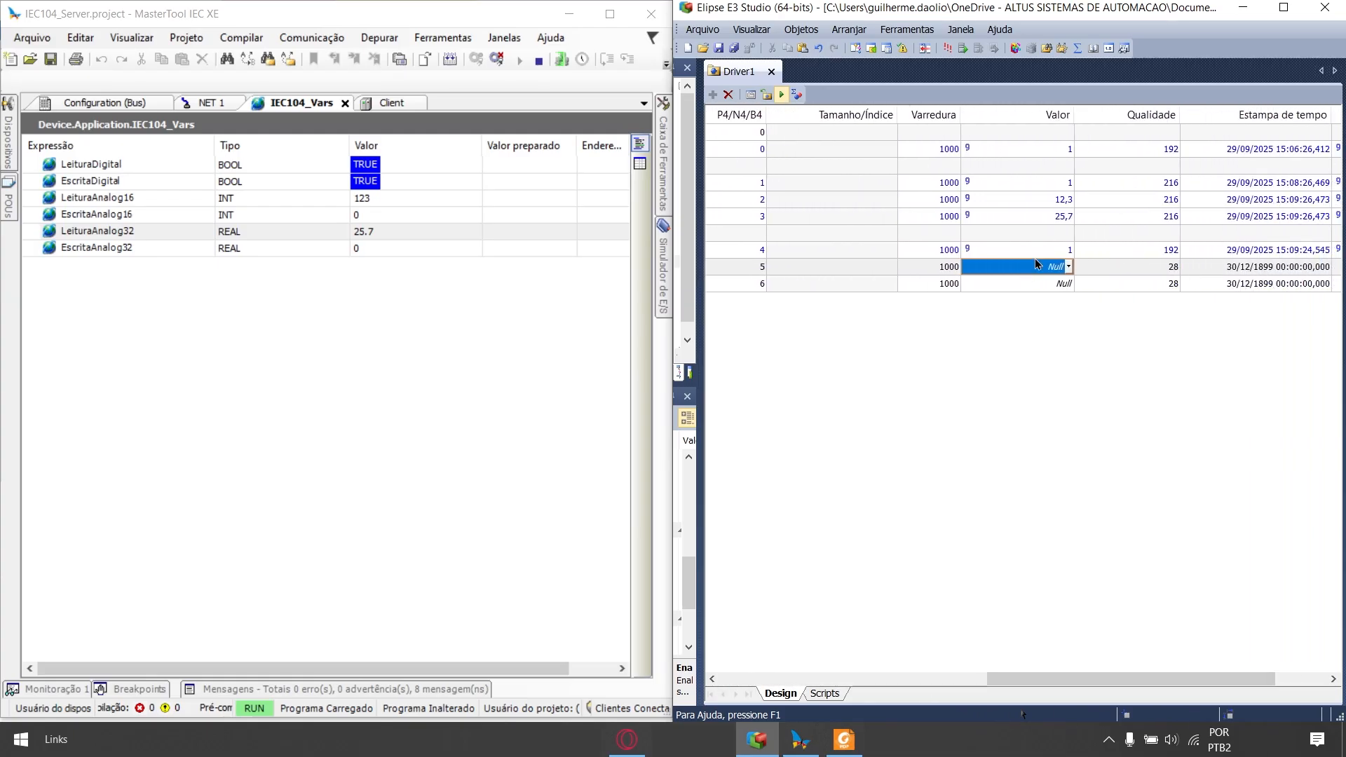
{"action": "type", "text": "12"}
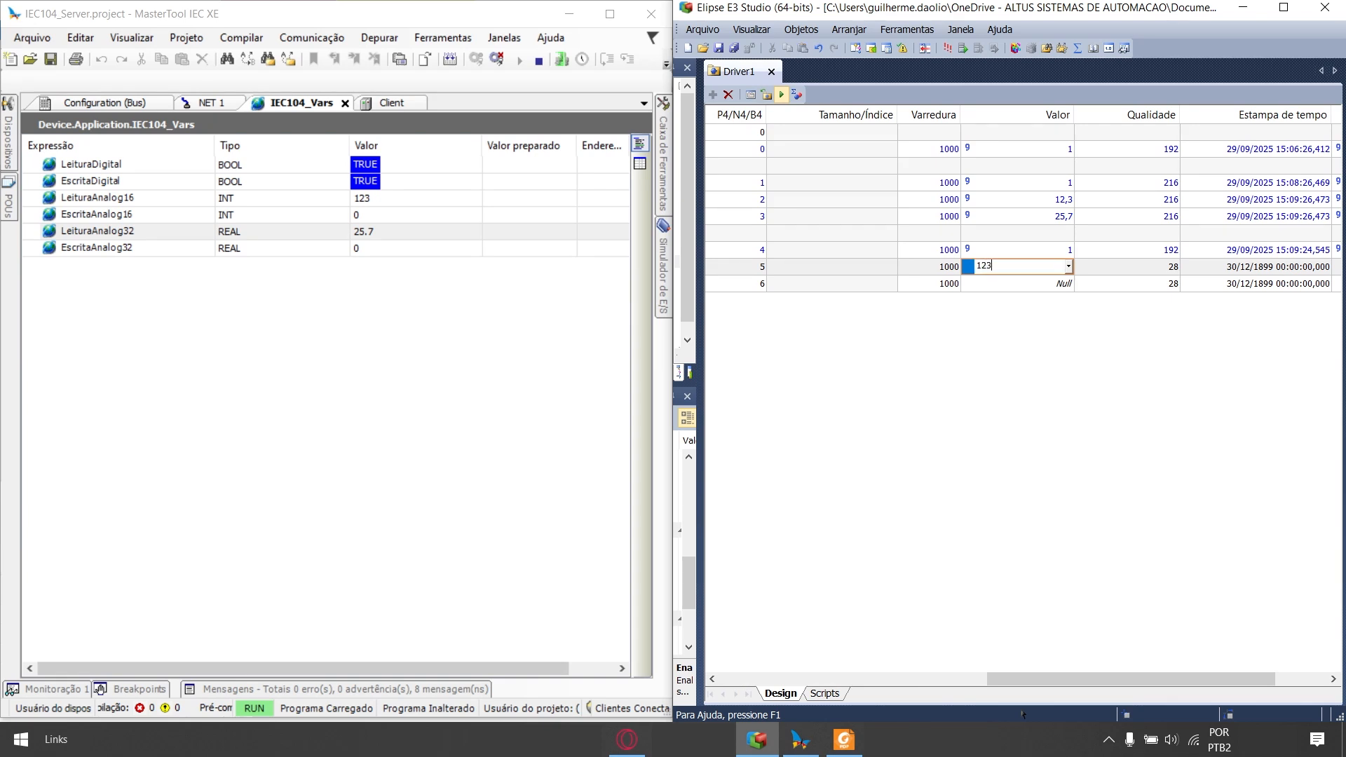
{"action": "type", "text": "3"}
{"action": "key", "text": "Return"}
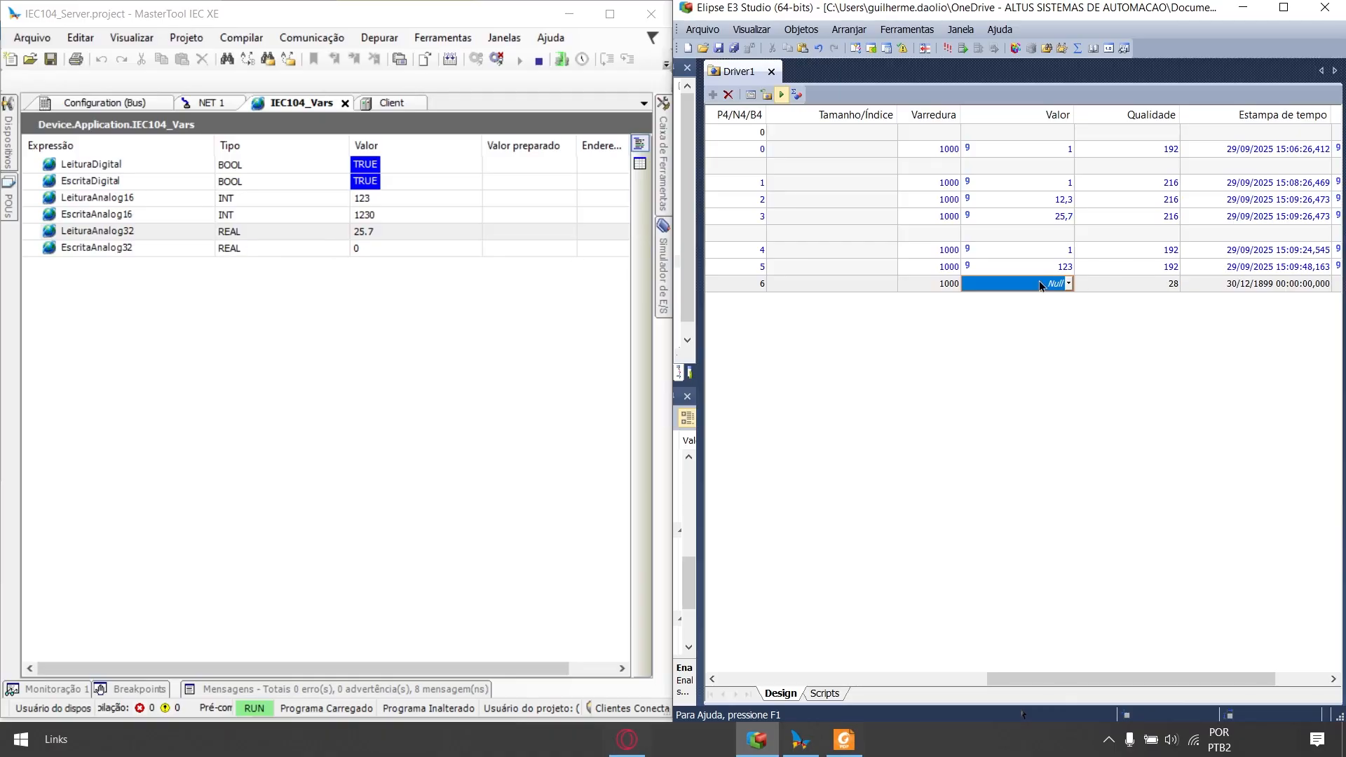
- Write 32,7 to the Escrita32bits tag and check the EscritaAnalog32 variable in MasterTool IEC XE
{"action": "type", "text": "32,7"}
{"action": "key", "text": "Return"}
{"action": "left_click", "coordinate": [376, 247]}
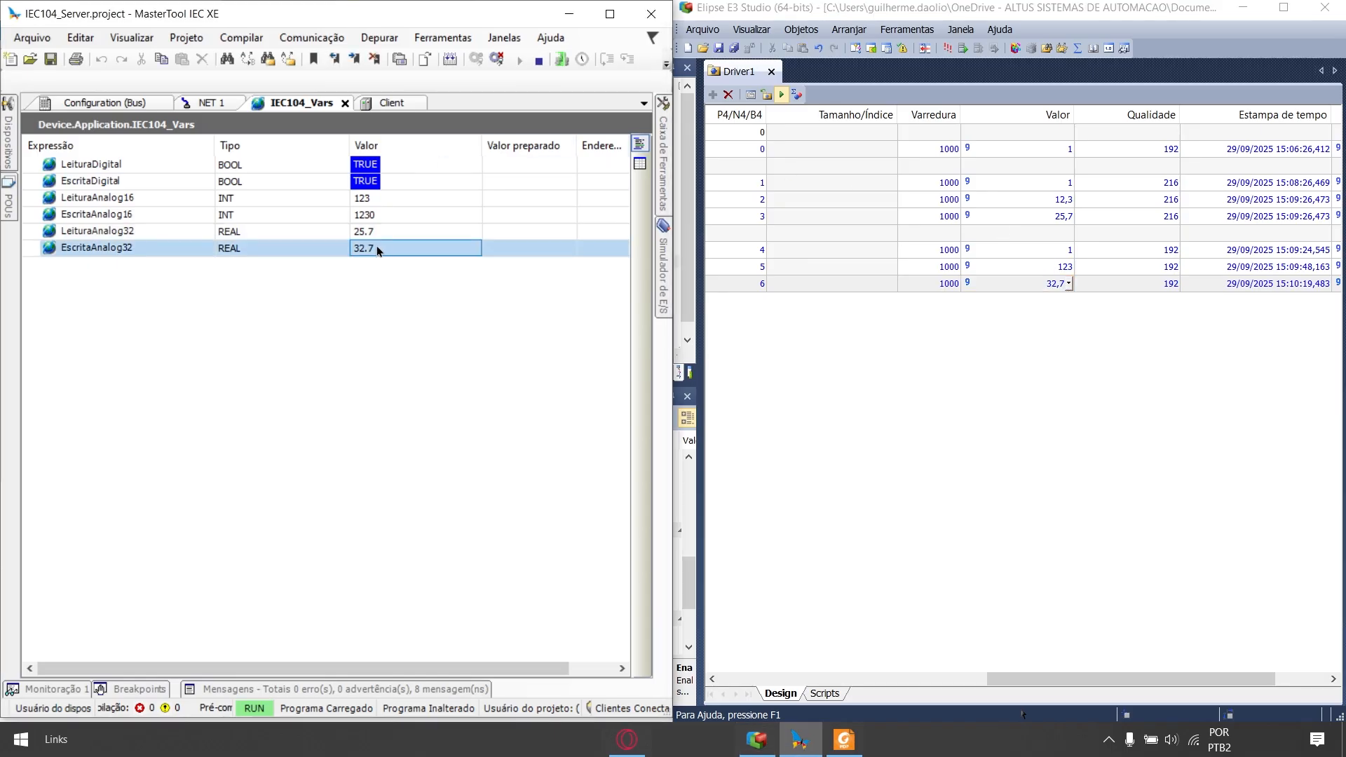